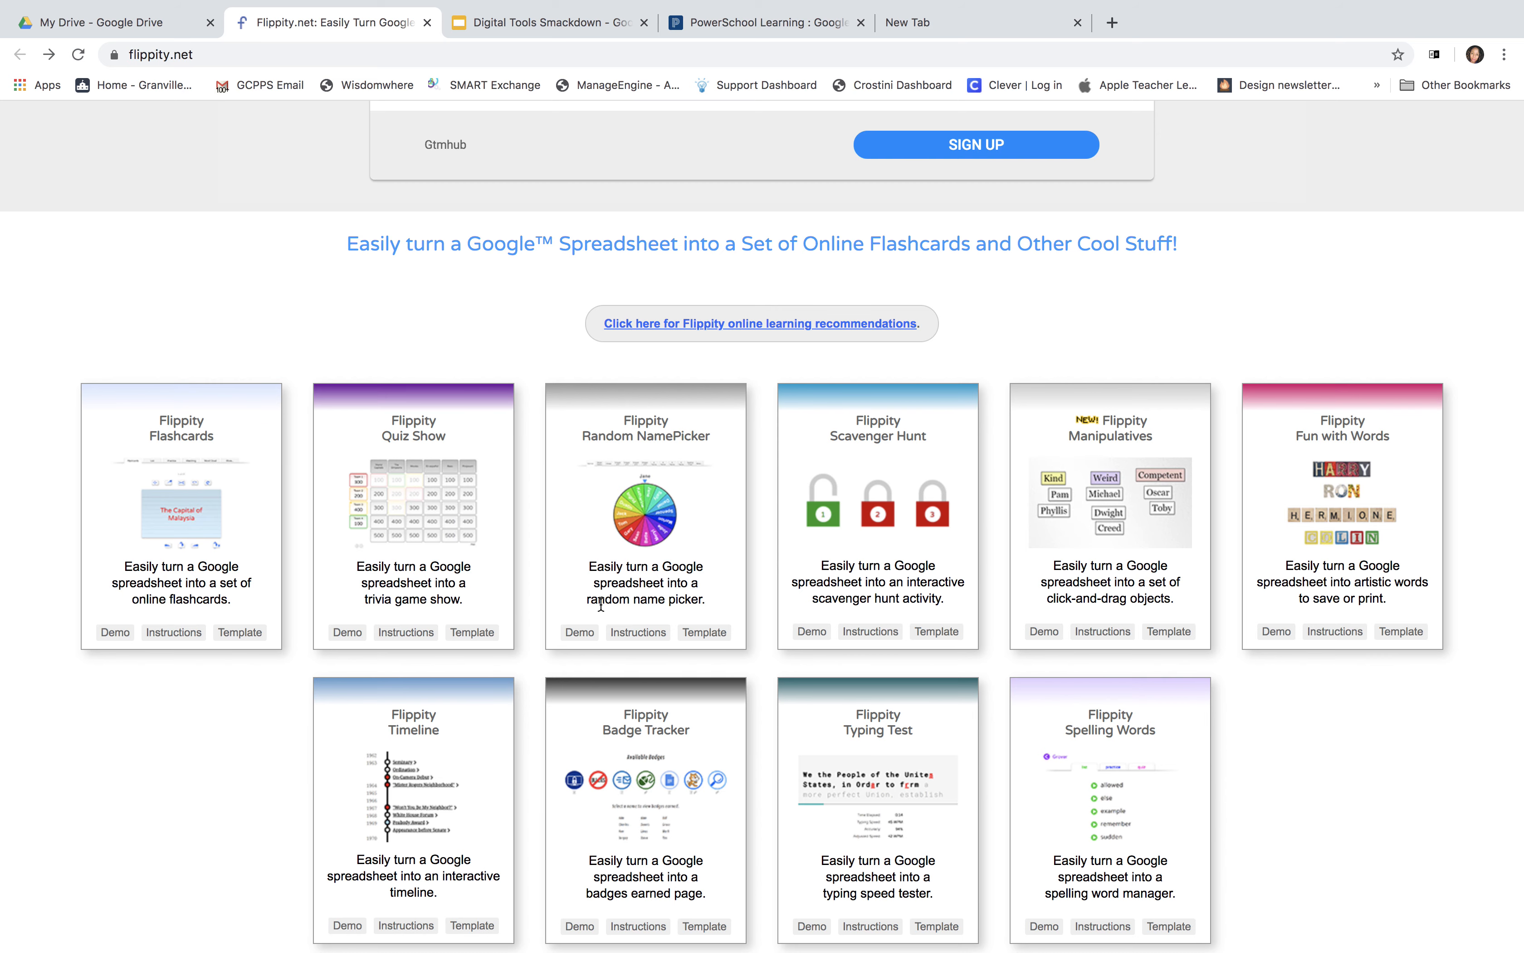
Step: Look through the Flippity spreadsheet activities and open the demo of Flippity Manipulatives
scroll(600, 603, "down", 3)
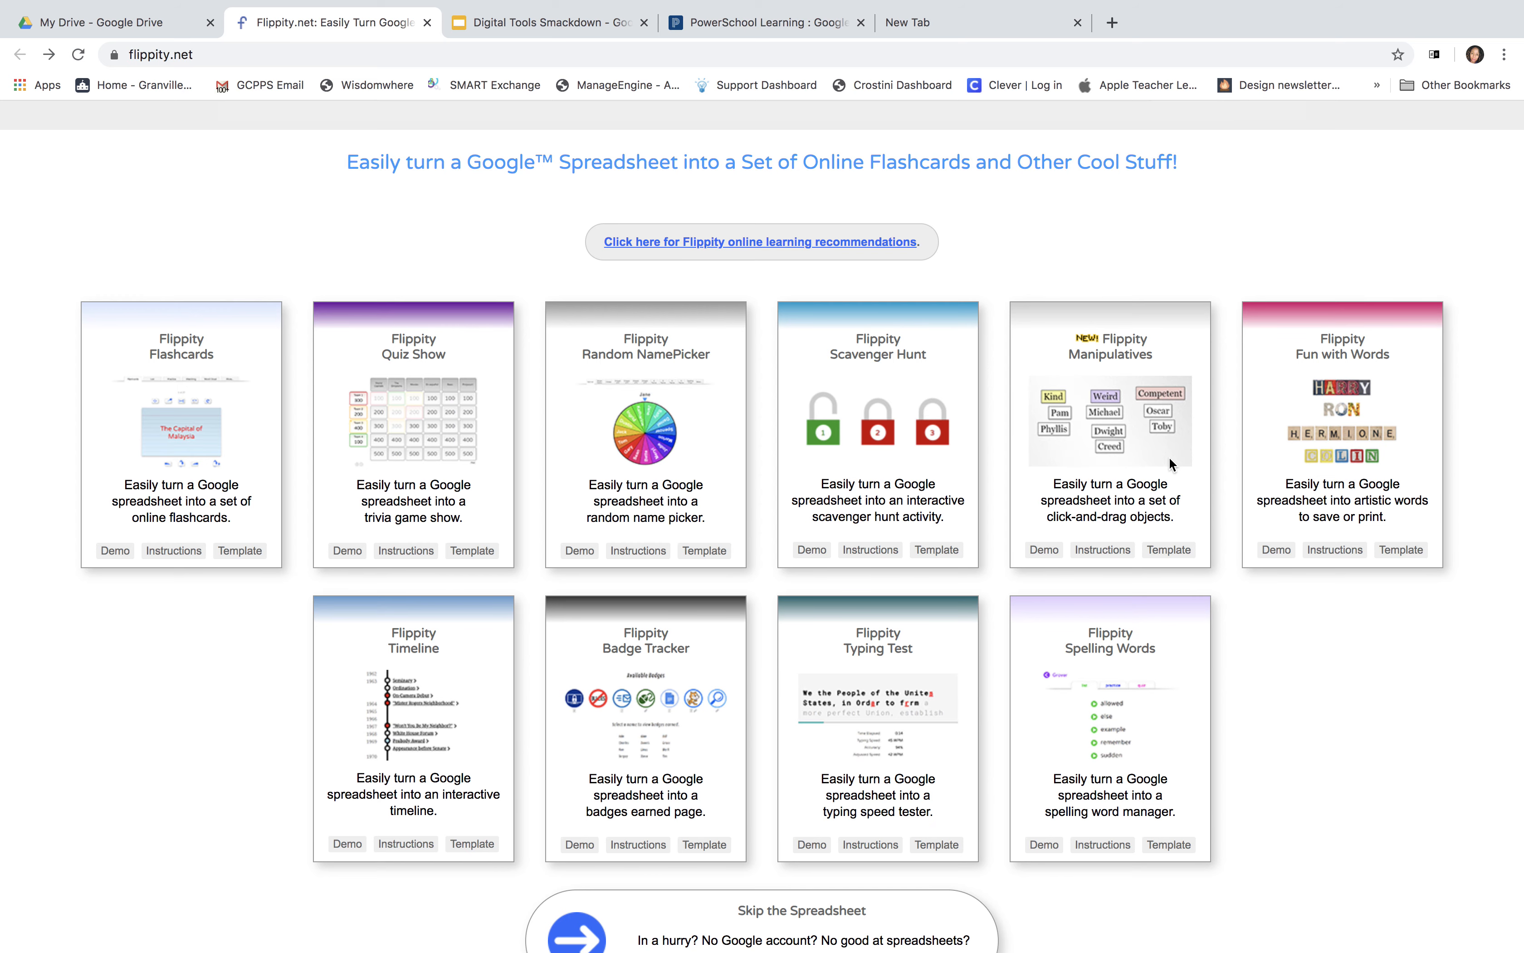
scroll(1074, 551, "down", 3)
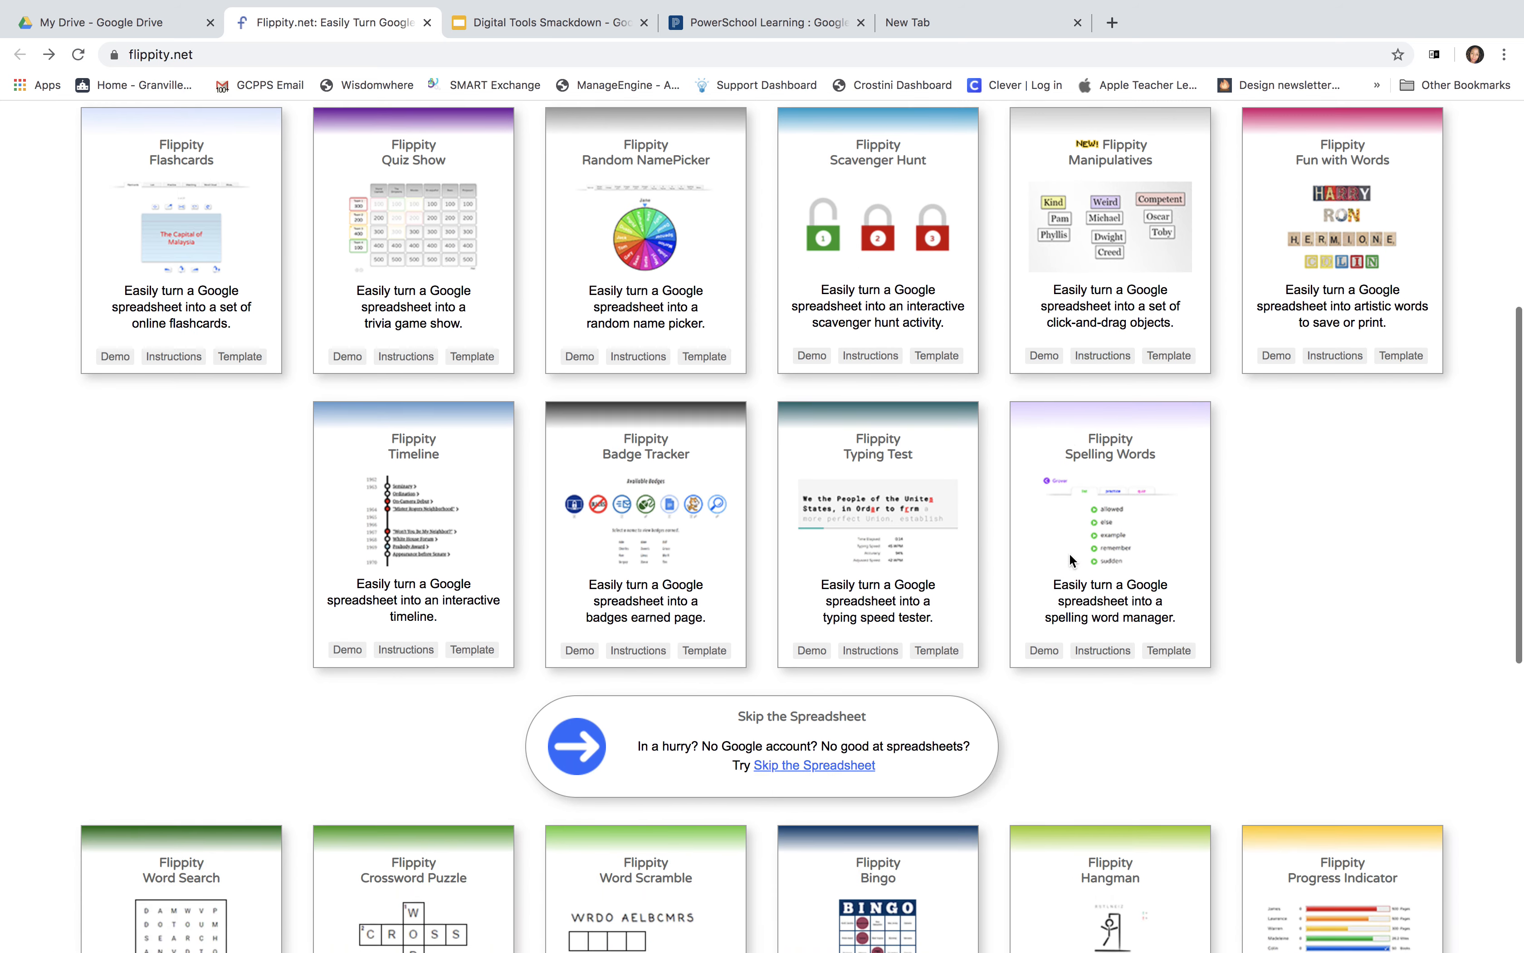
scroll(1071, 559, "down", 5)
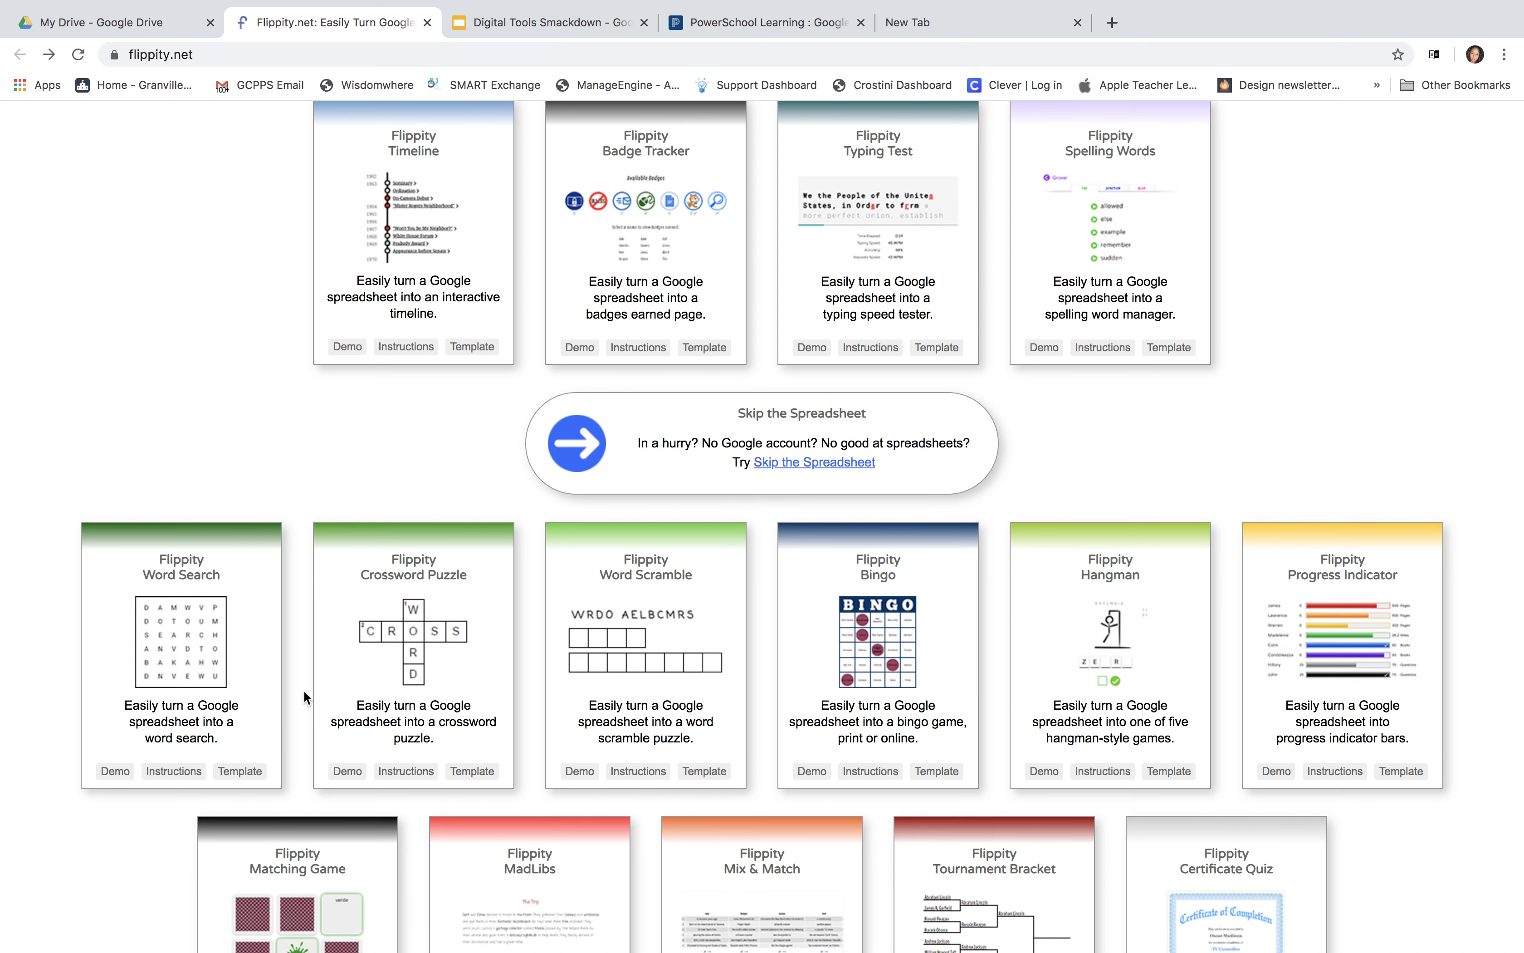
scroll(383, 719, "down", 1)
scroll(382, 719, "down", 3)
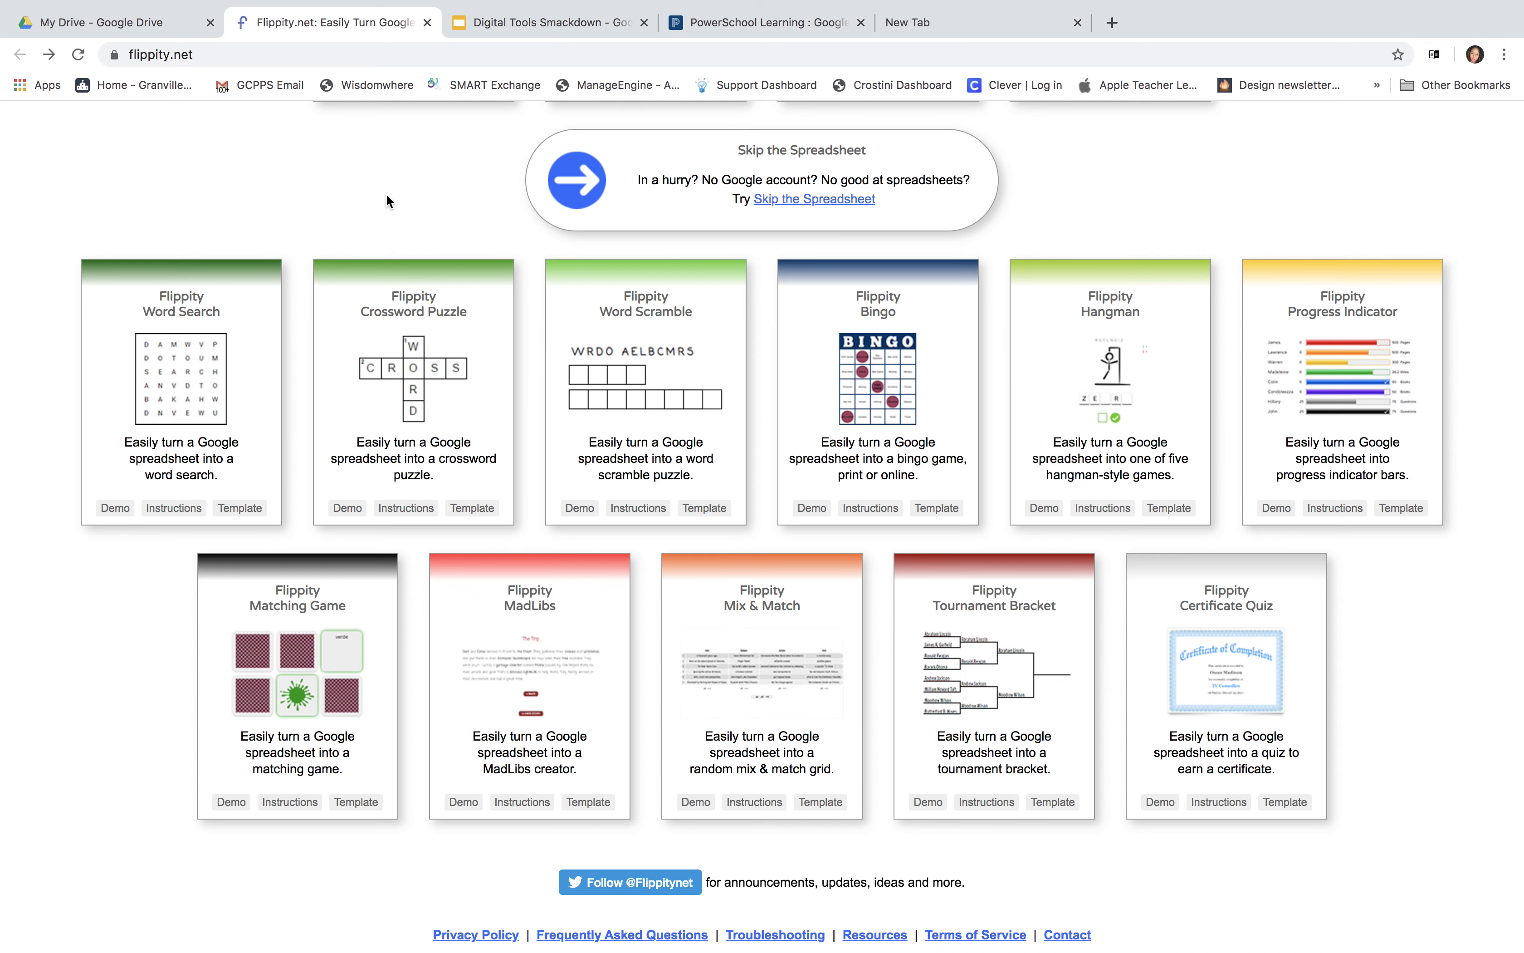
scroll(386, 201, "up", 10)
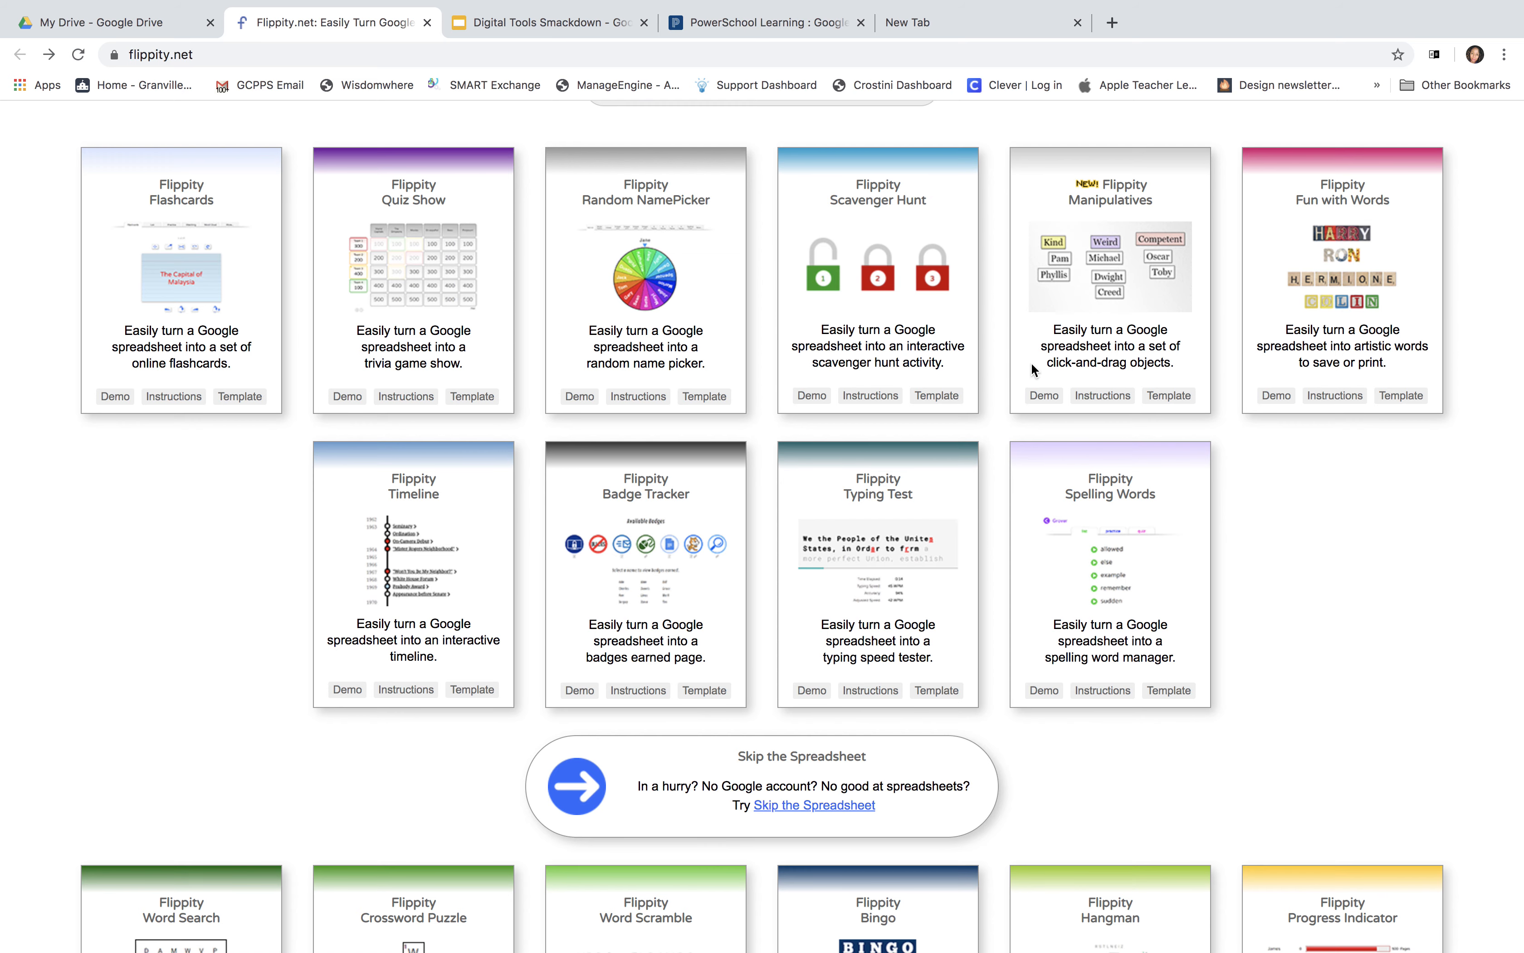
left_click(1039, 397)
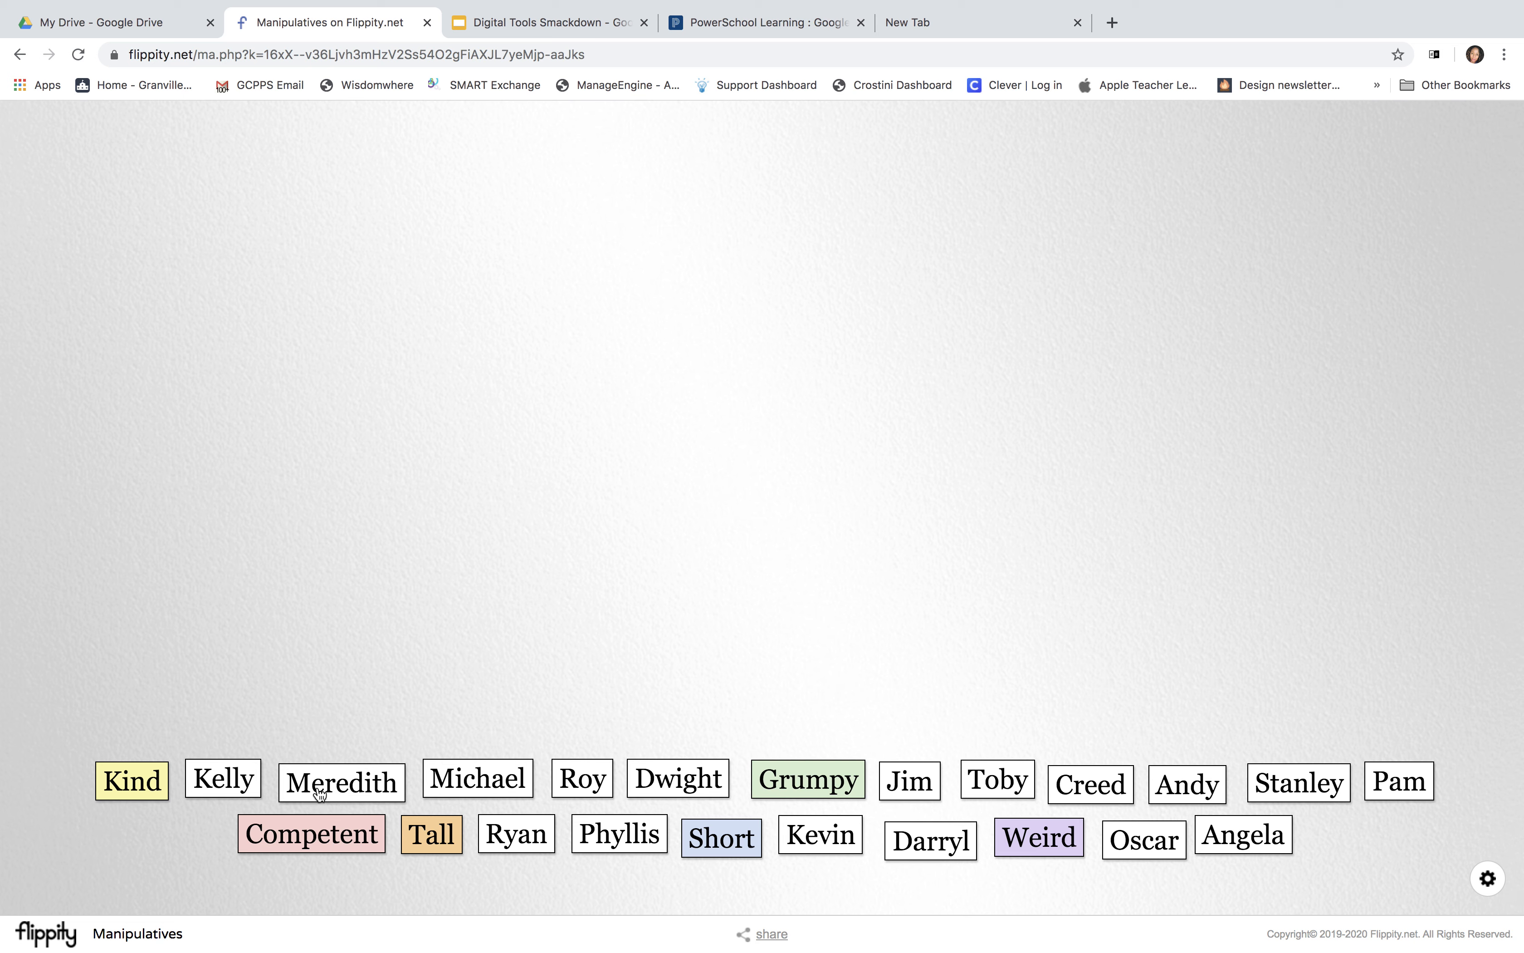
Step: Sort four white name tiles into two stacked pairs in the empty upper area of the Manipulatives board, and return to the activity list
left_click_drag(321, 781, 187, 212)
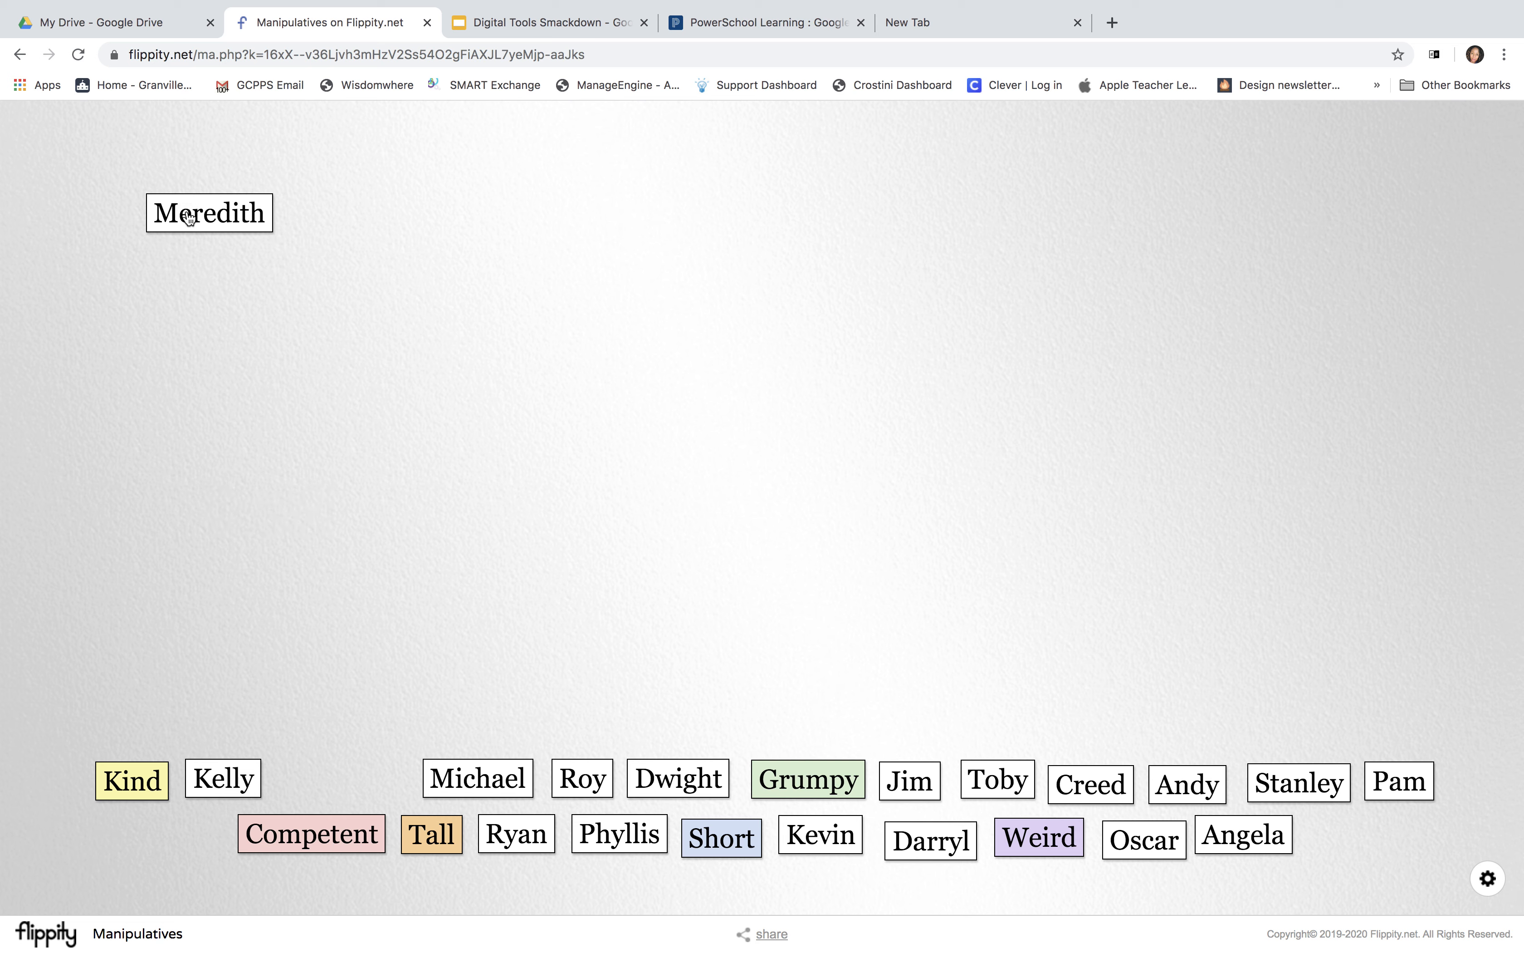
left_click_drag(467, 780, 191, 266)
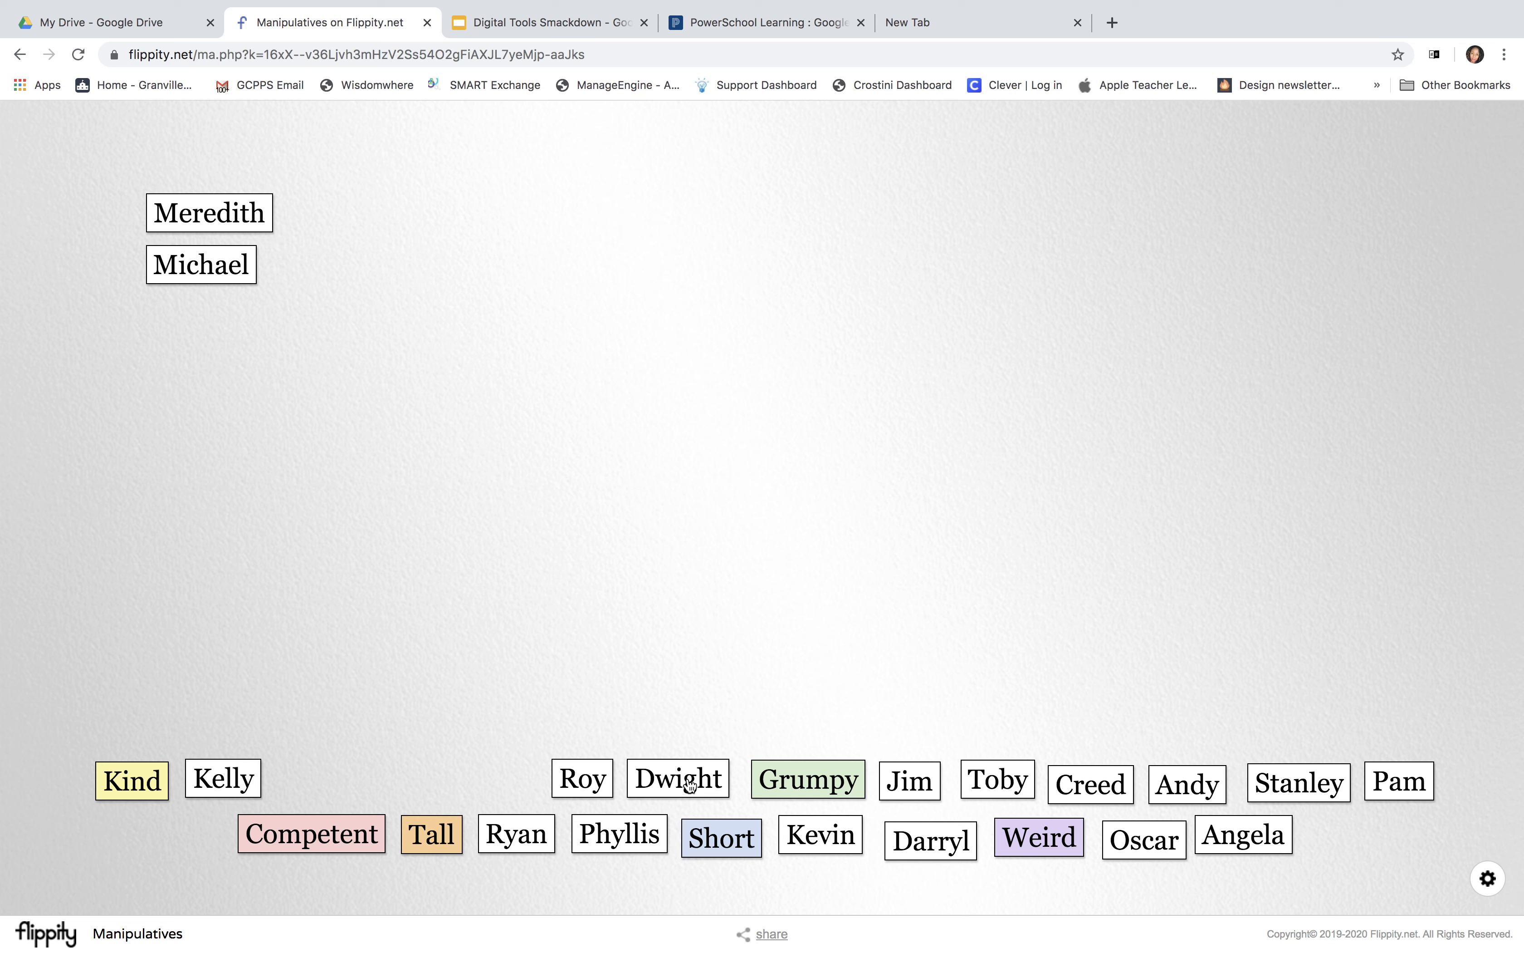
left_click_drag(679, 783, 504, 213)
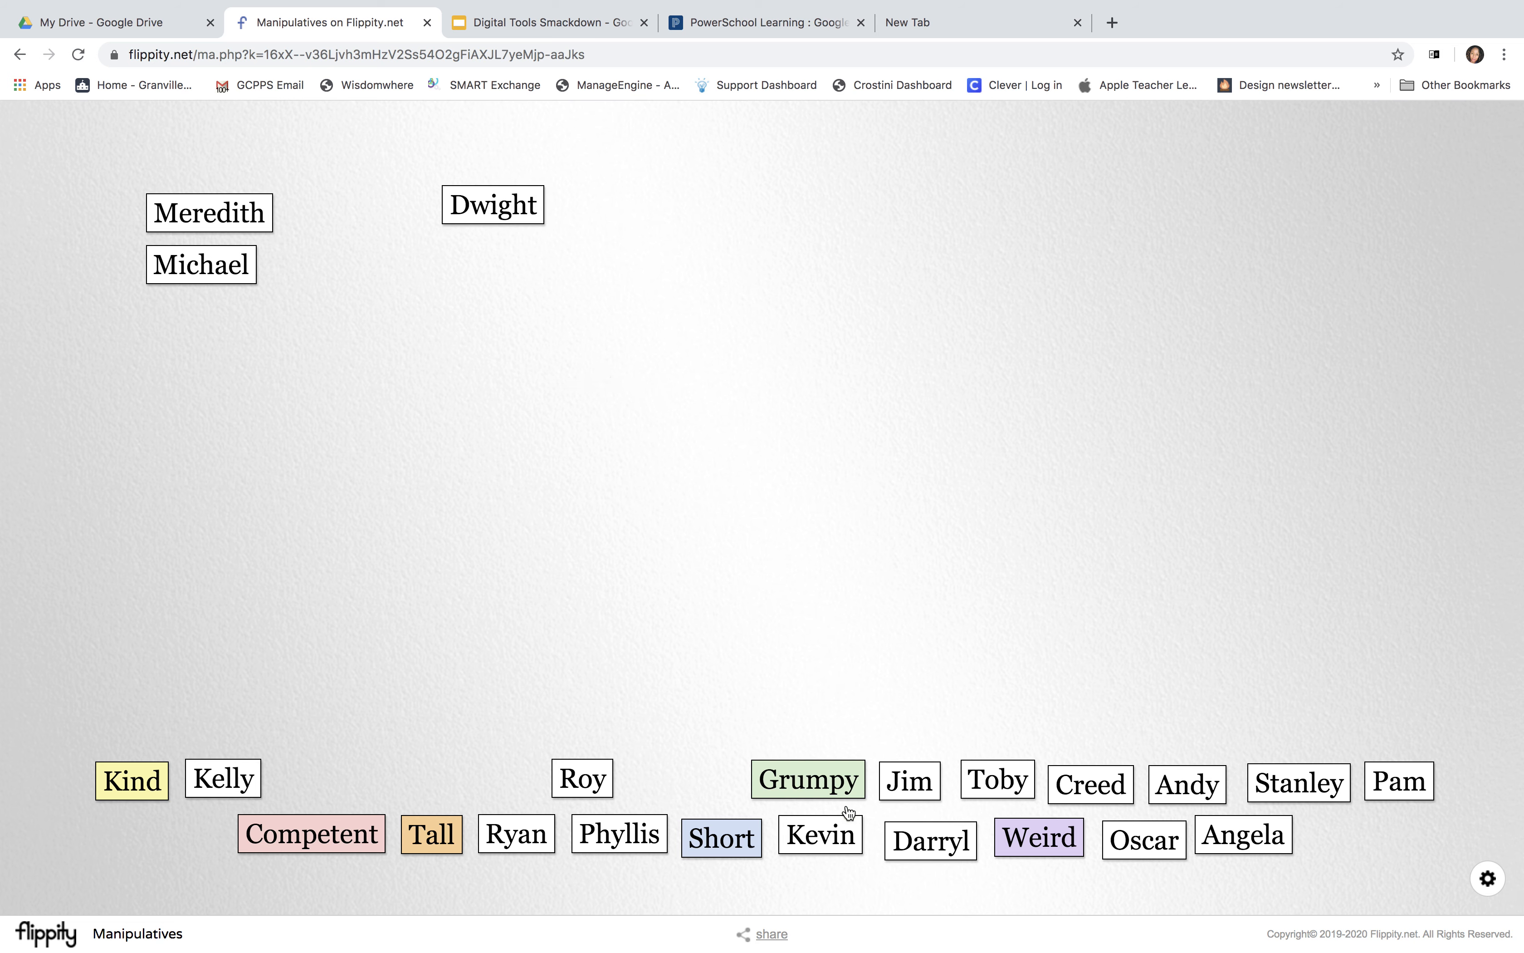
left_click_drag(921, 847, 480, 263)
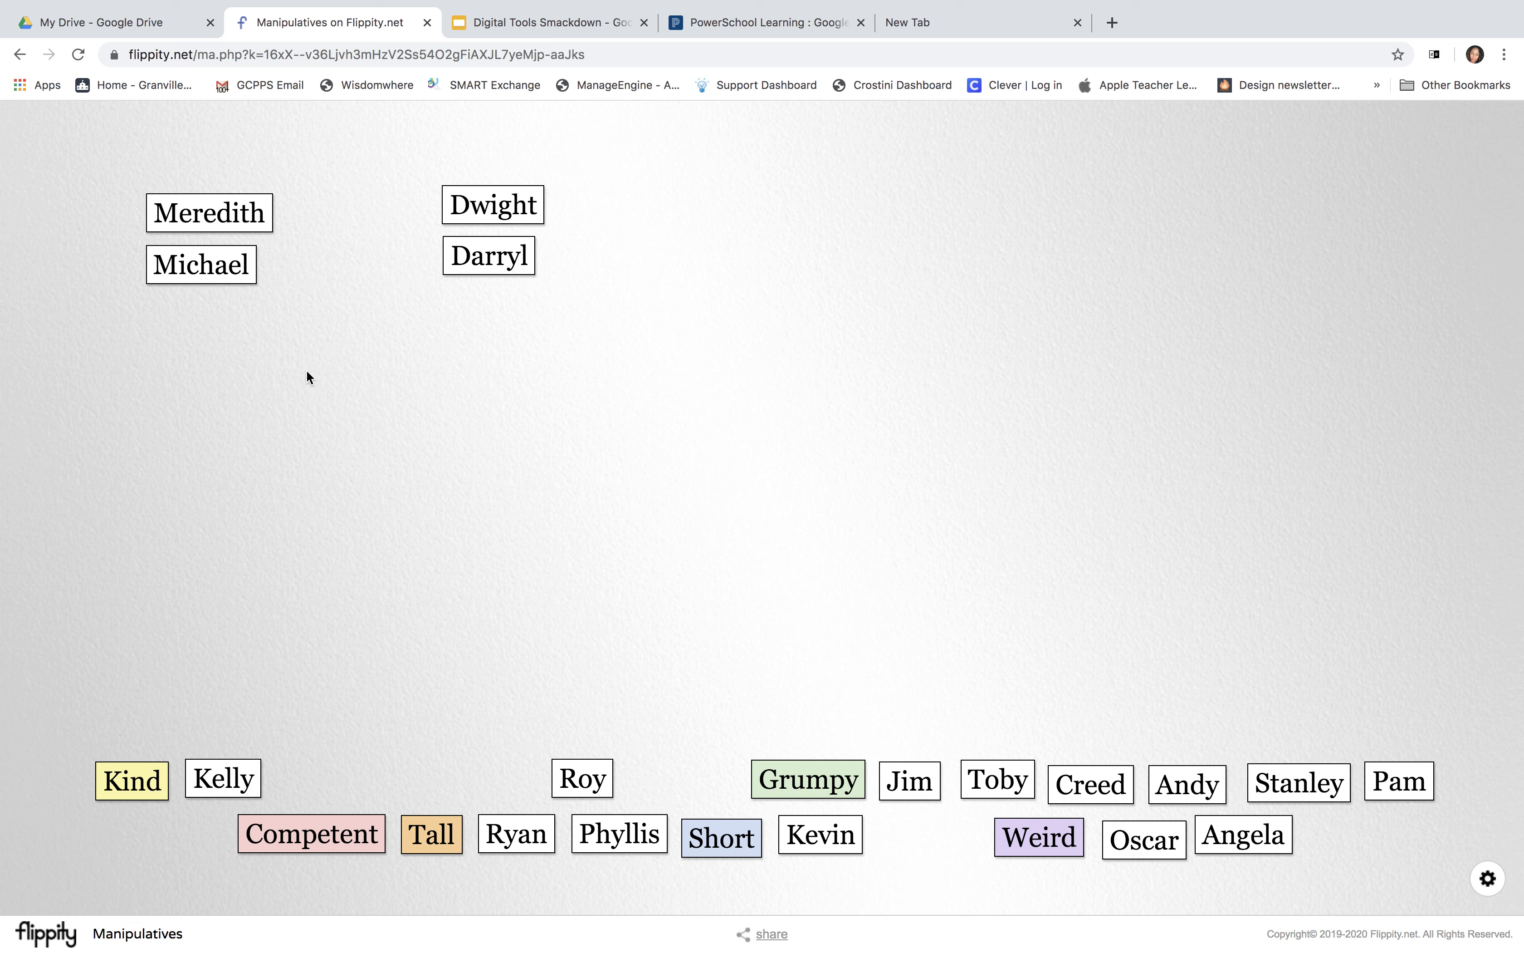
left_click(20, 56)
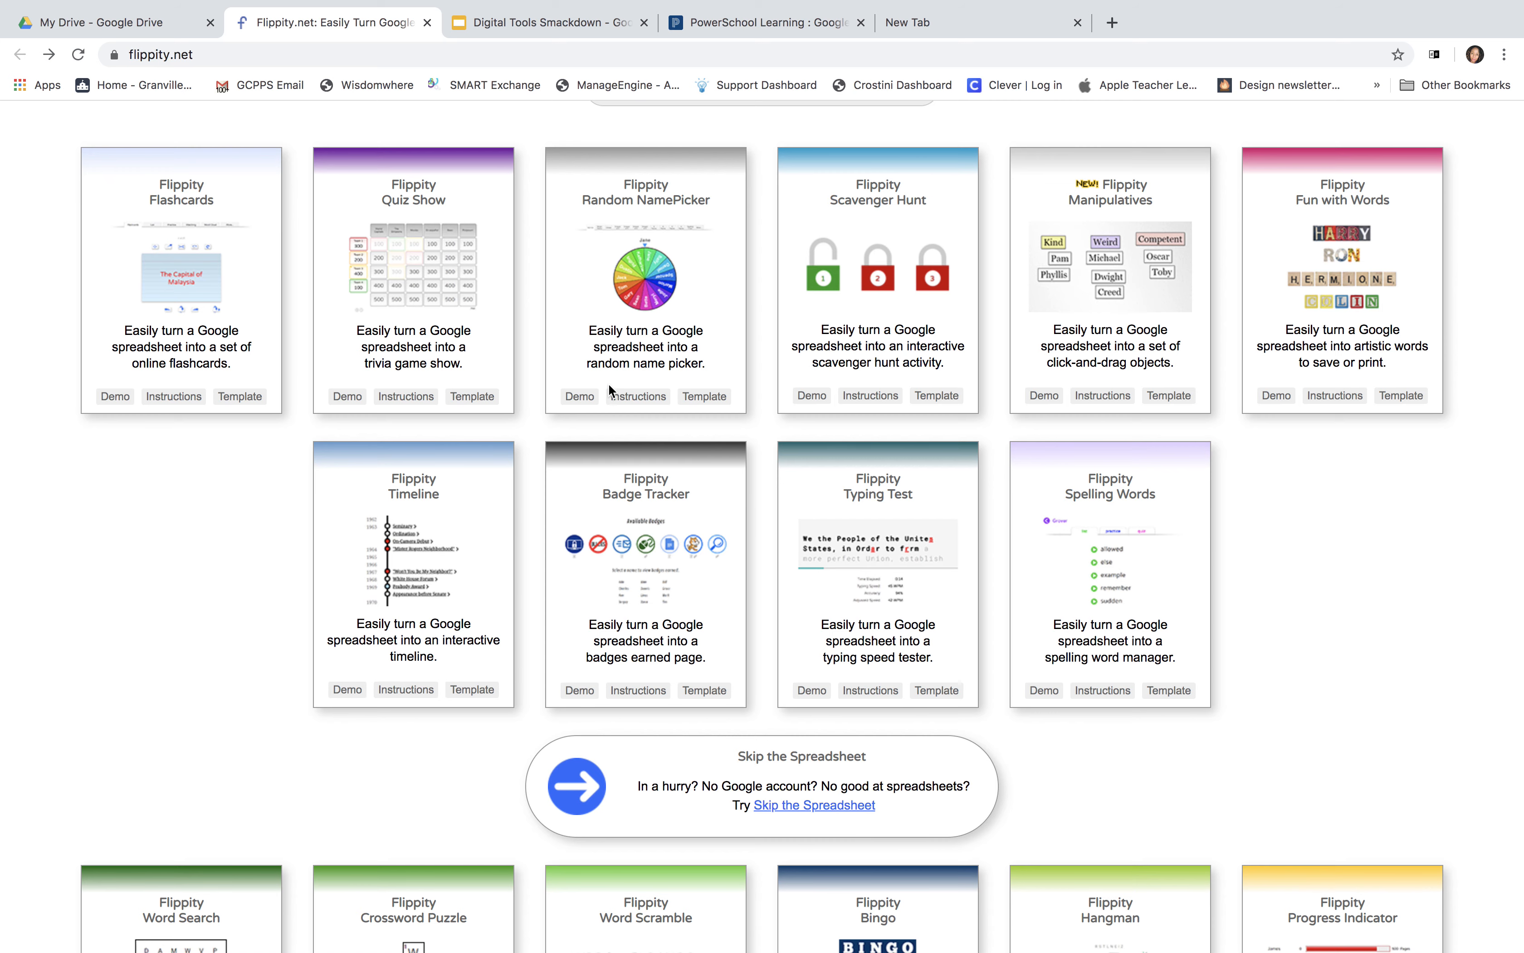
Step: View the Random NamePicker instructions, and make a copy of its spreadsheet template in Google Drive
left_click(631, 397)
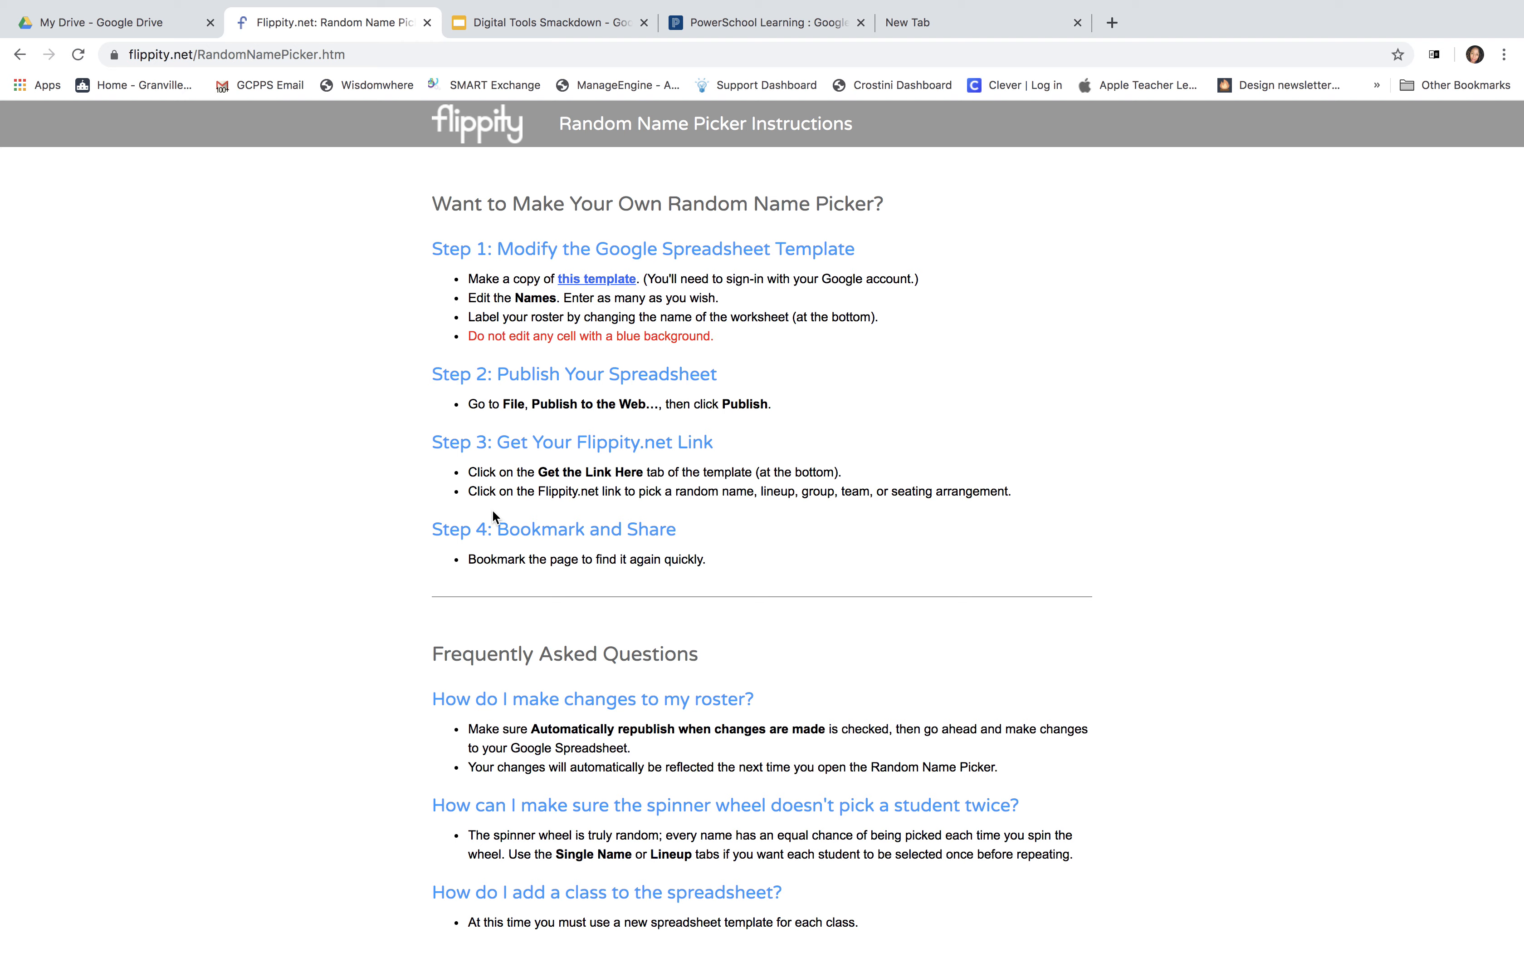
left_click(20, 54)
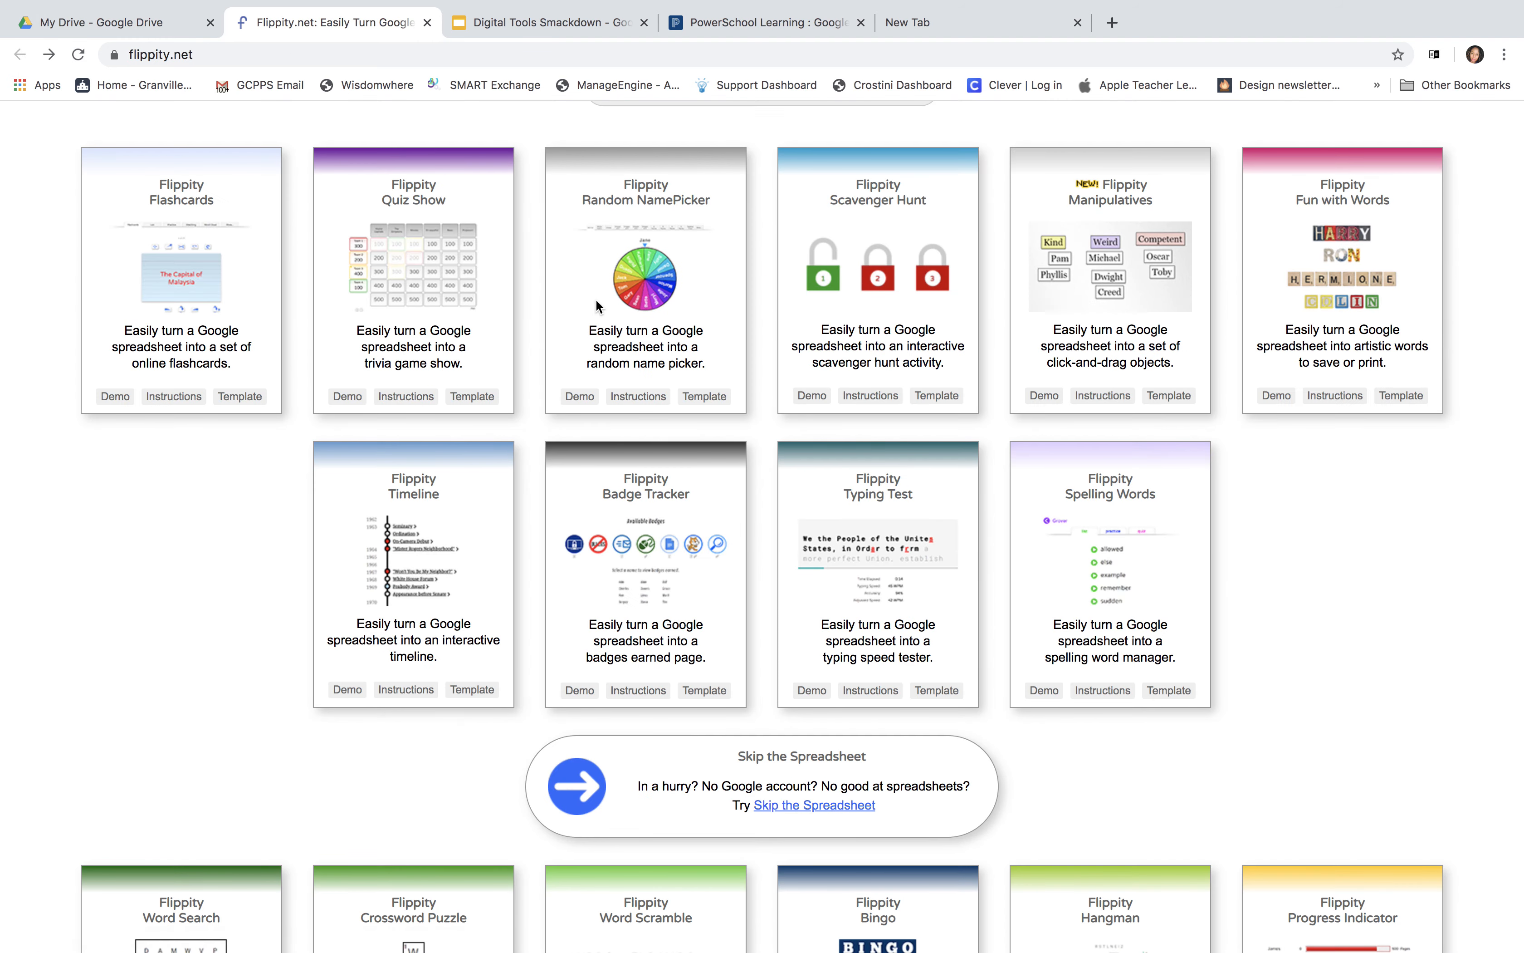
left_click(699, 394)
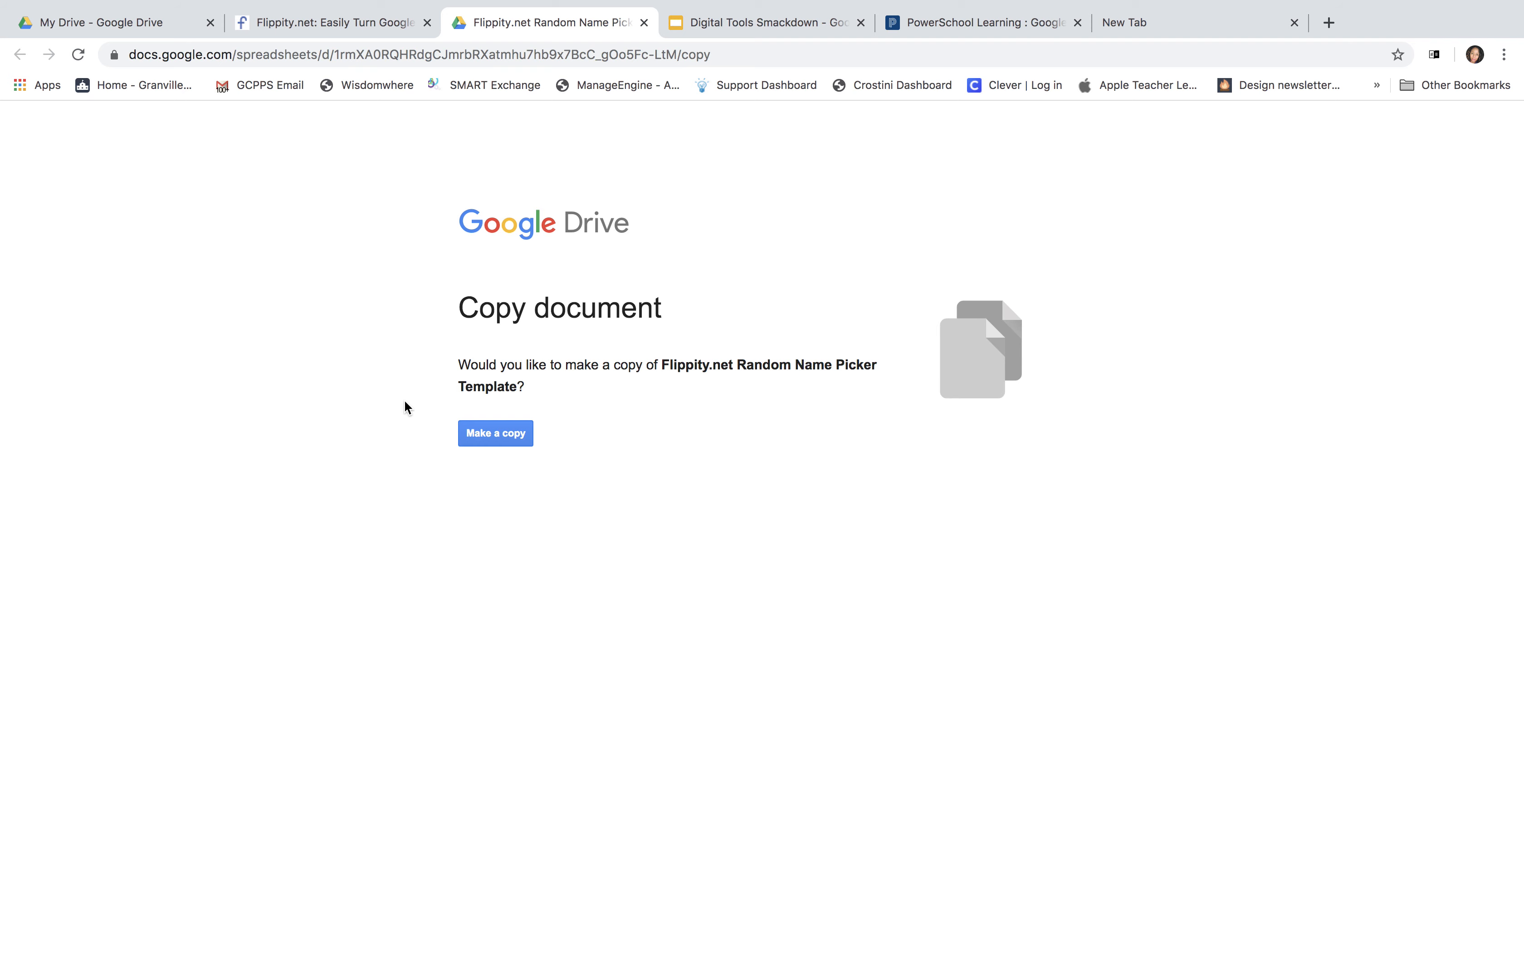
left_click(490, 437)
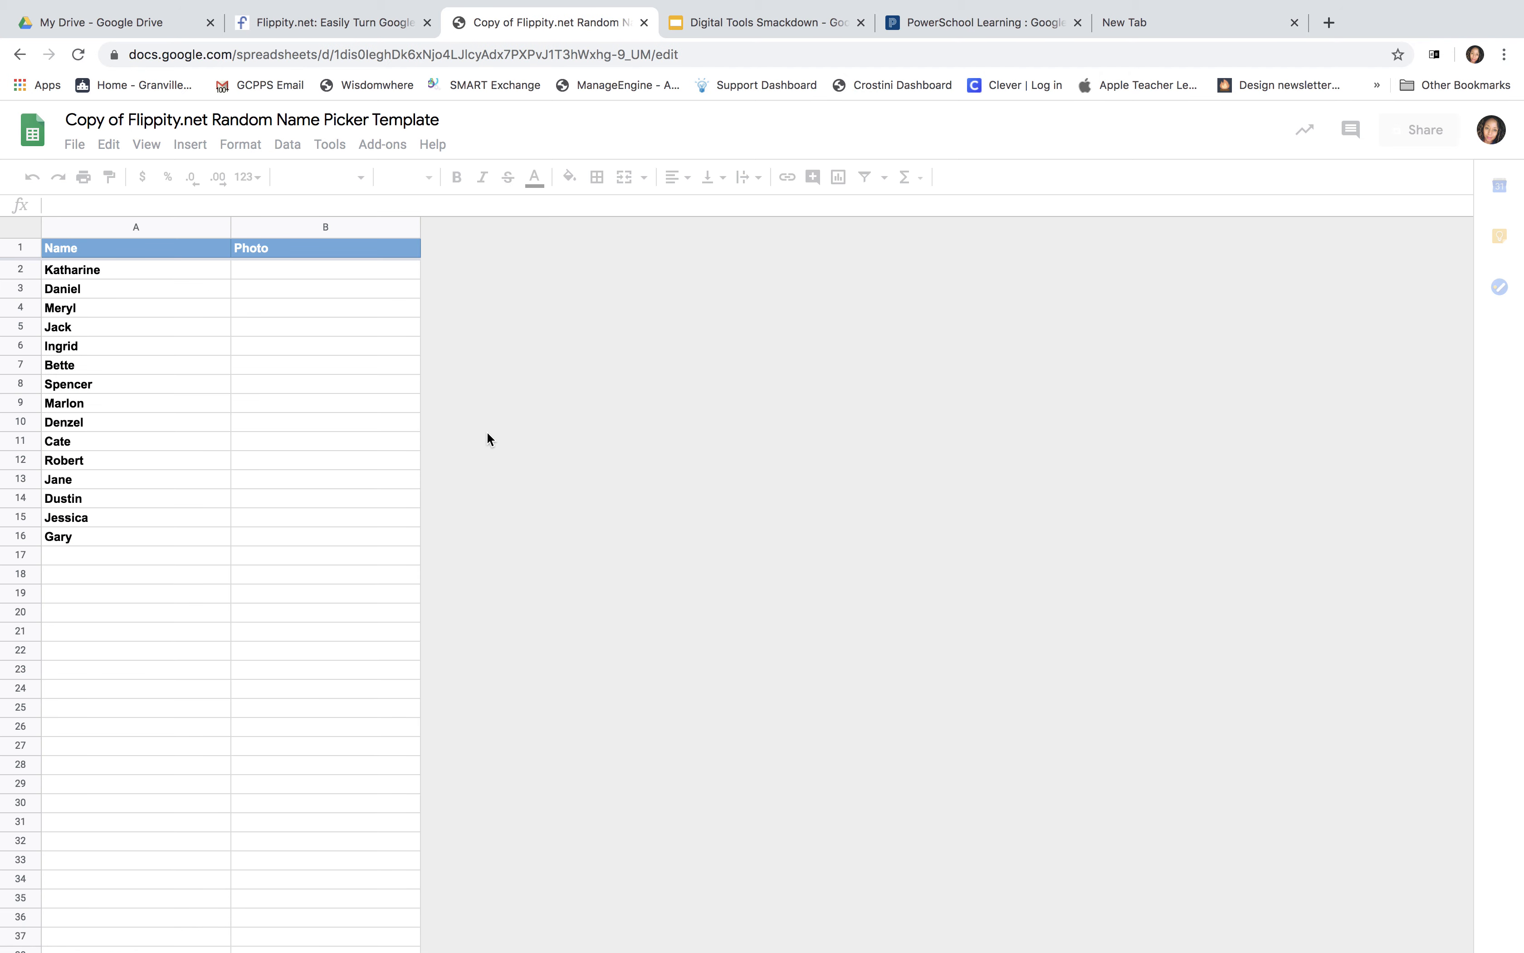
Step: Replace the sample name in cell A2 of the Name column with a class member's first name
left_click(107, 270)
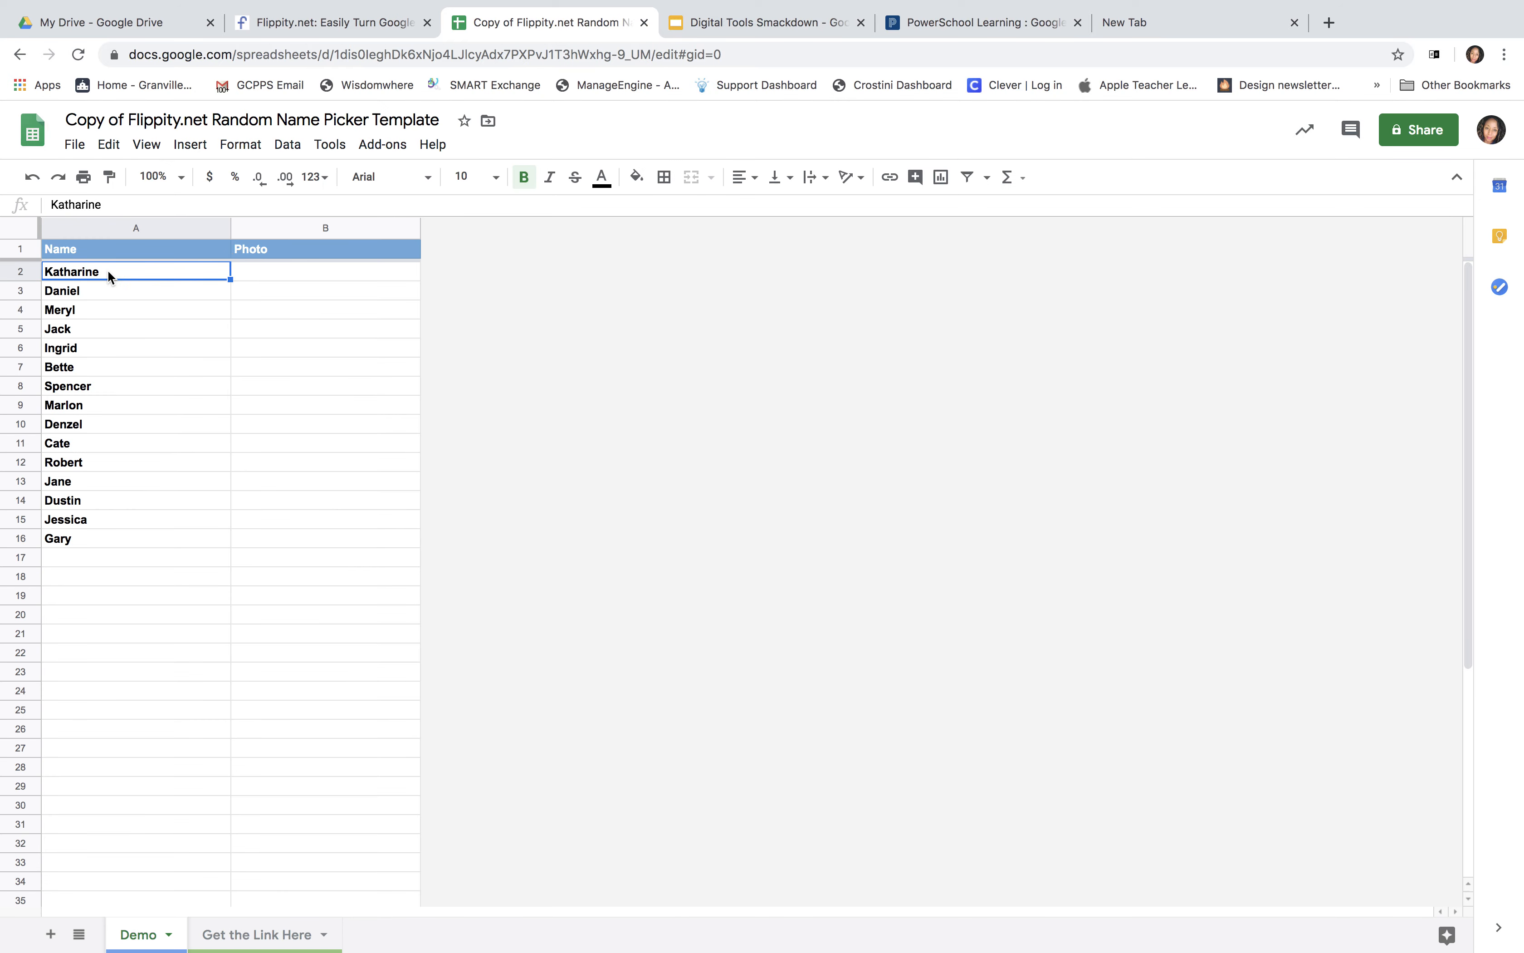
left_click_drag(107, 269, 52, 260)
left_click(53, 274)
double_click(101, 272)
type("Sherry")
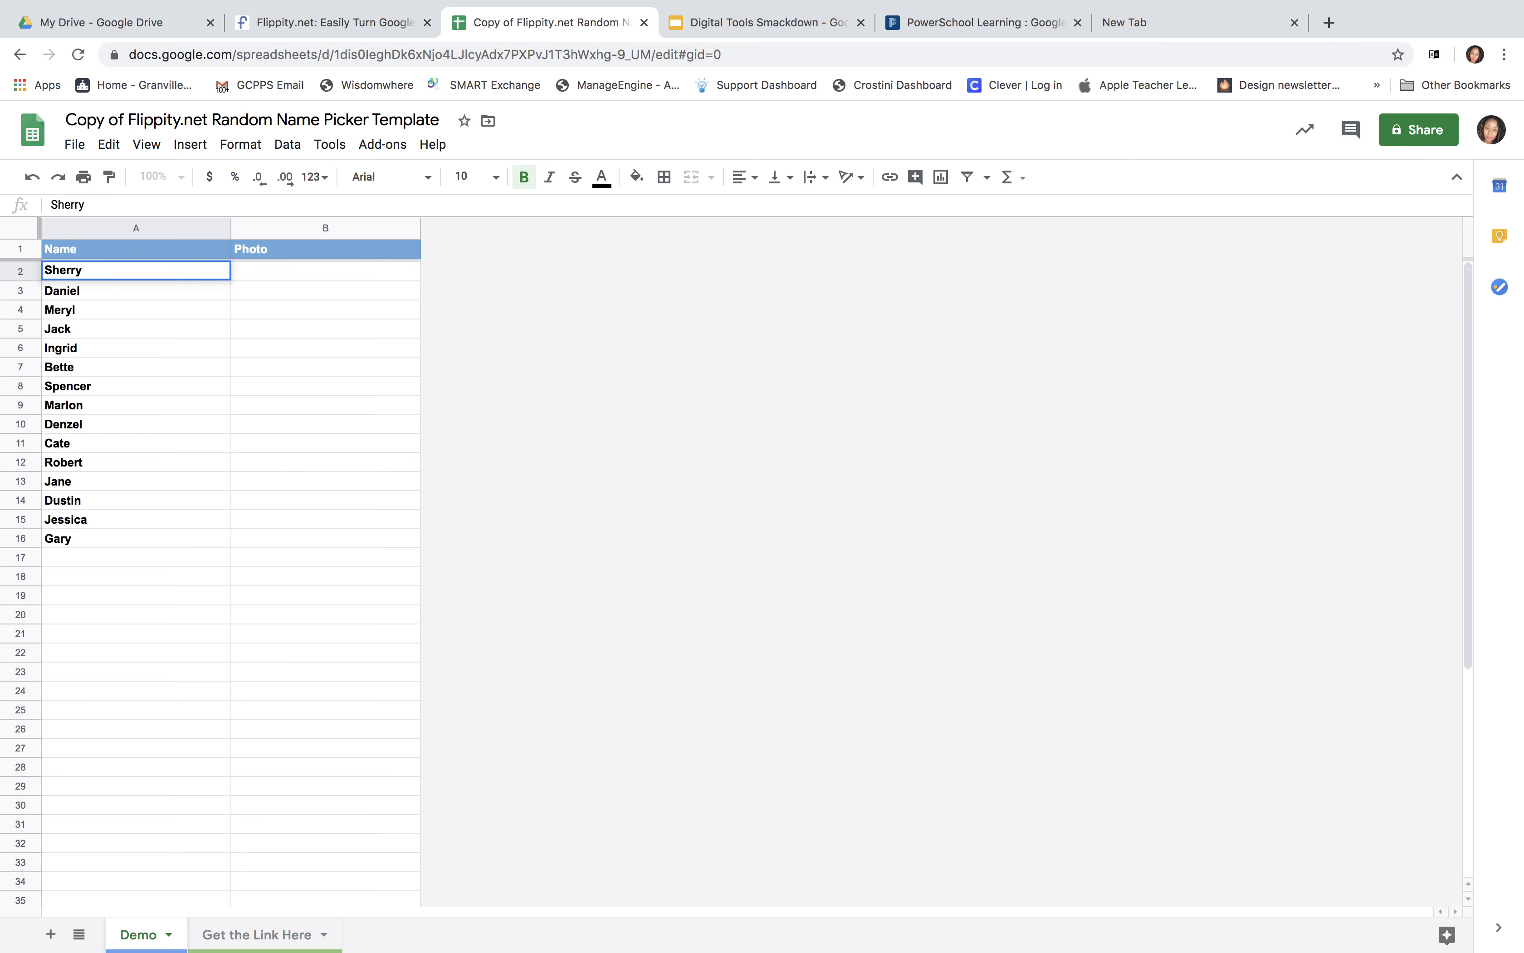
key("Tab")
key("Return")
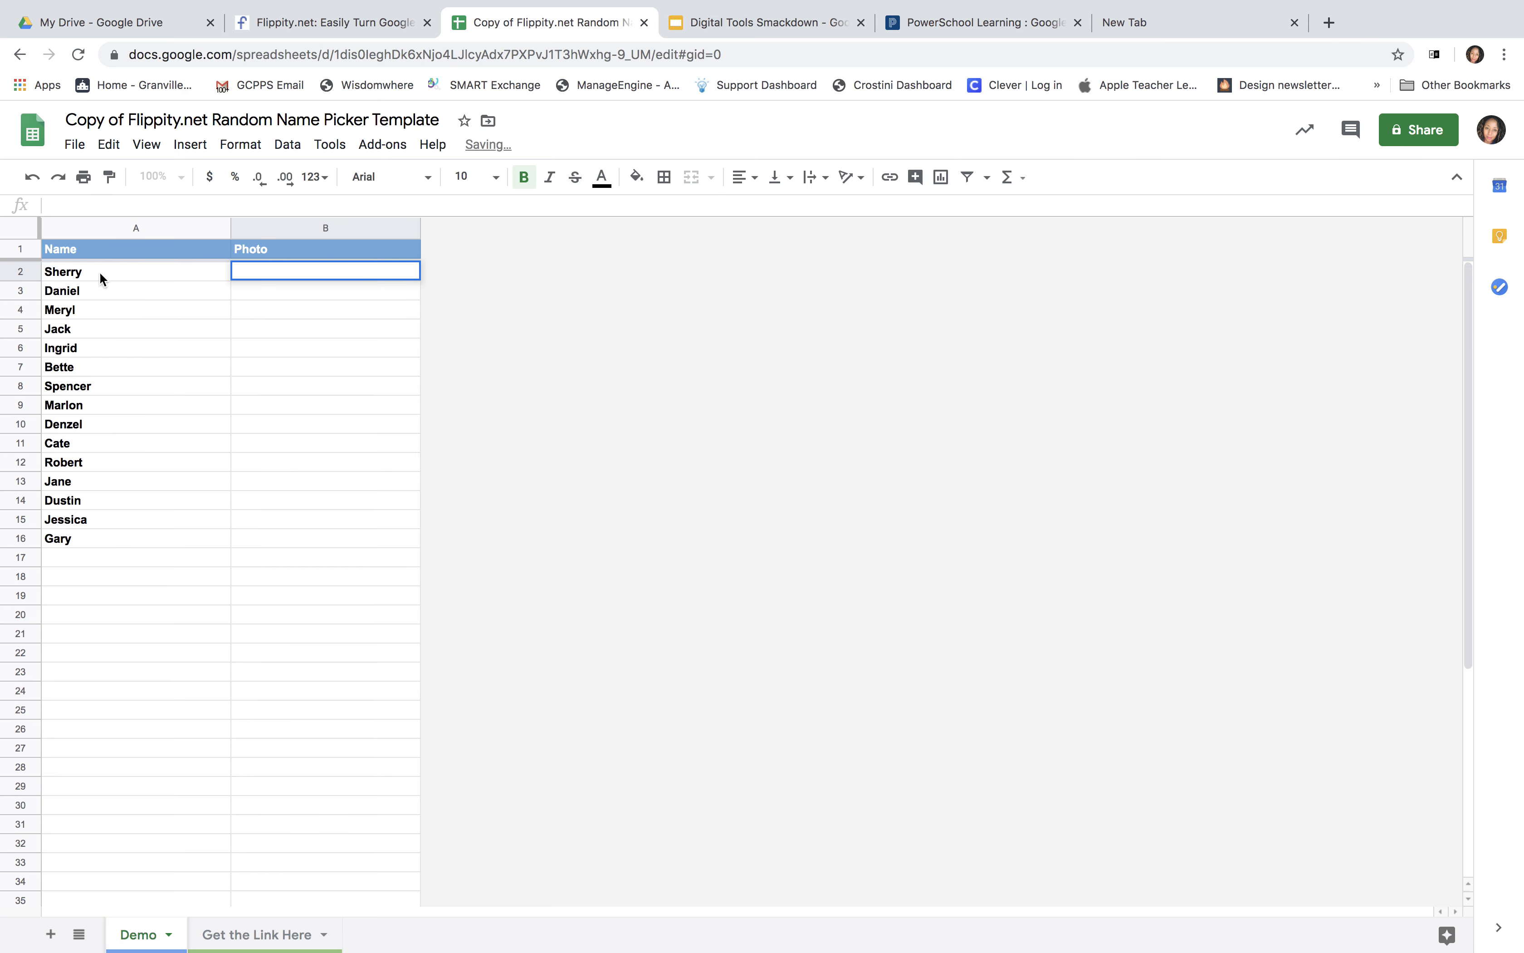
Step: Replace the sample names in cells A3 to A6 with the first names of four more class members
left_click(99, 290)
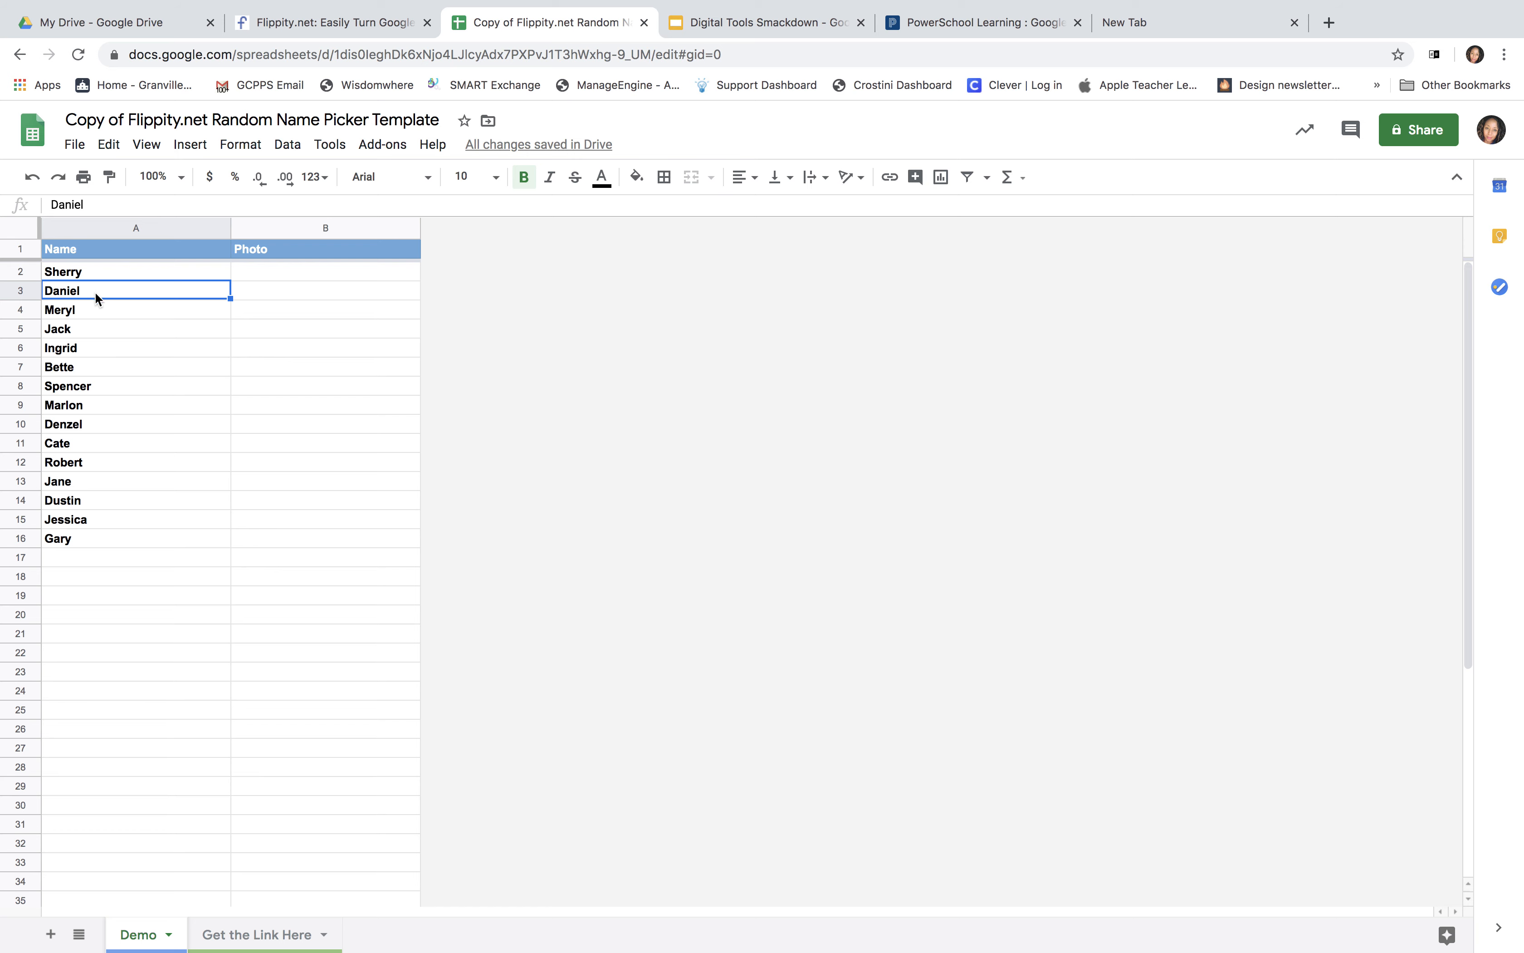
type("Gwen")
key("Return")
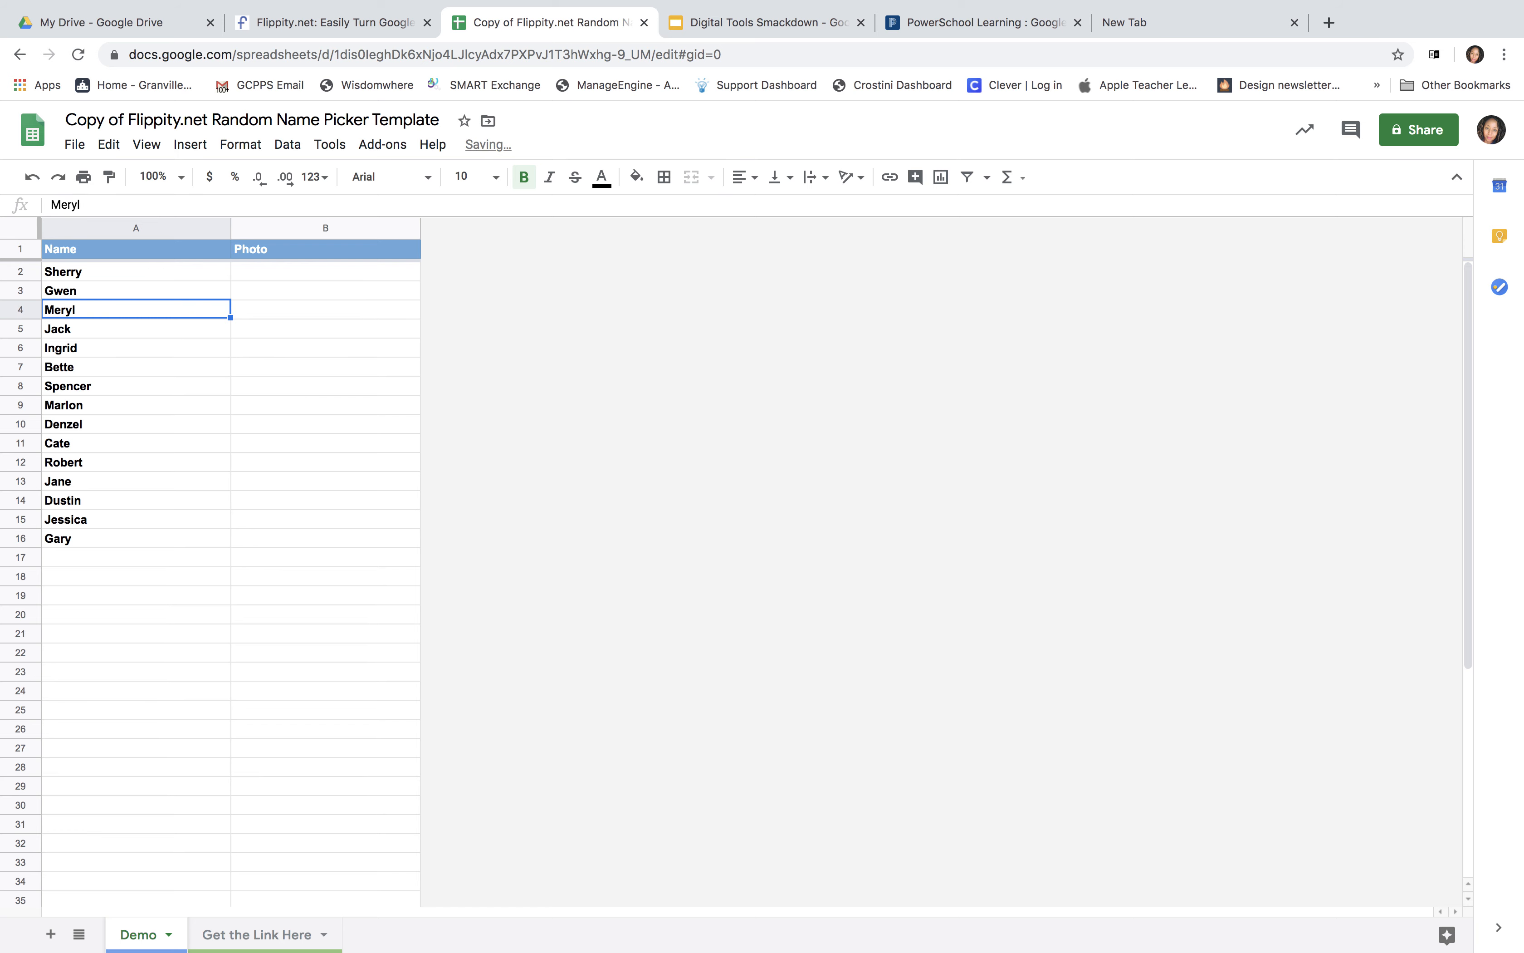
type("Russ")
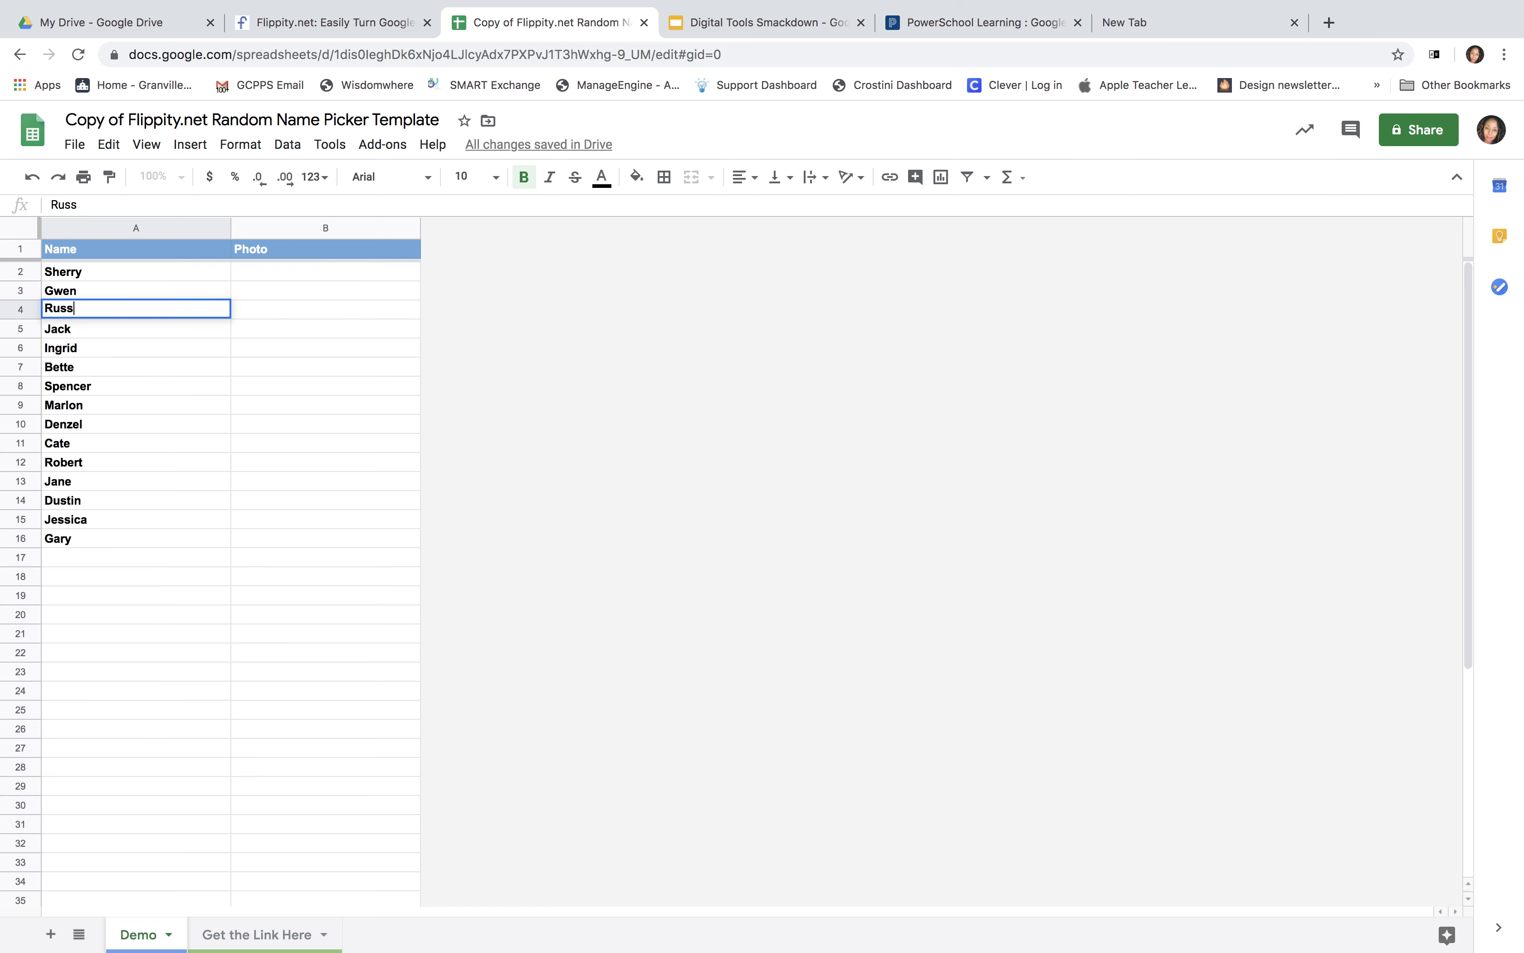
key("Return")
type("Eric")
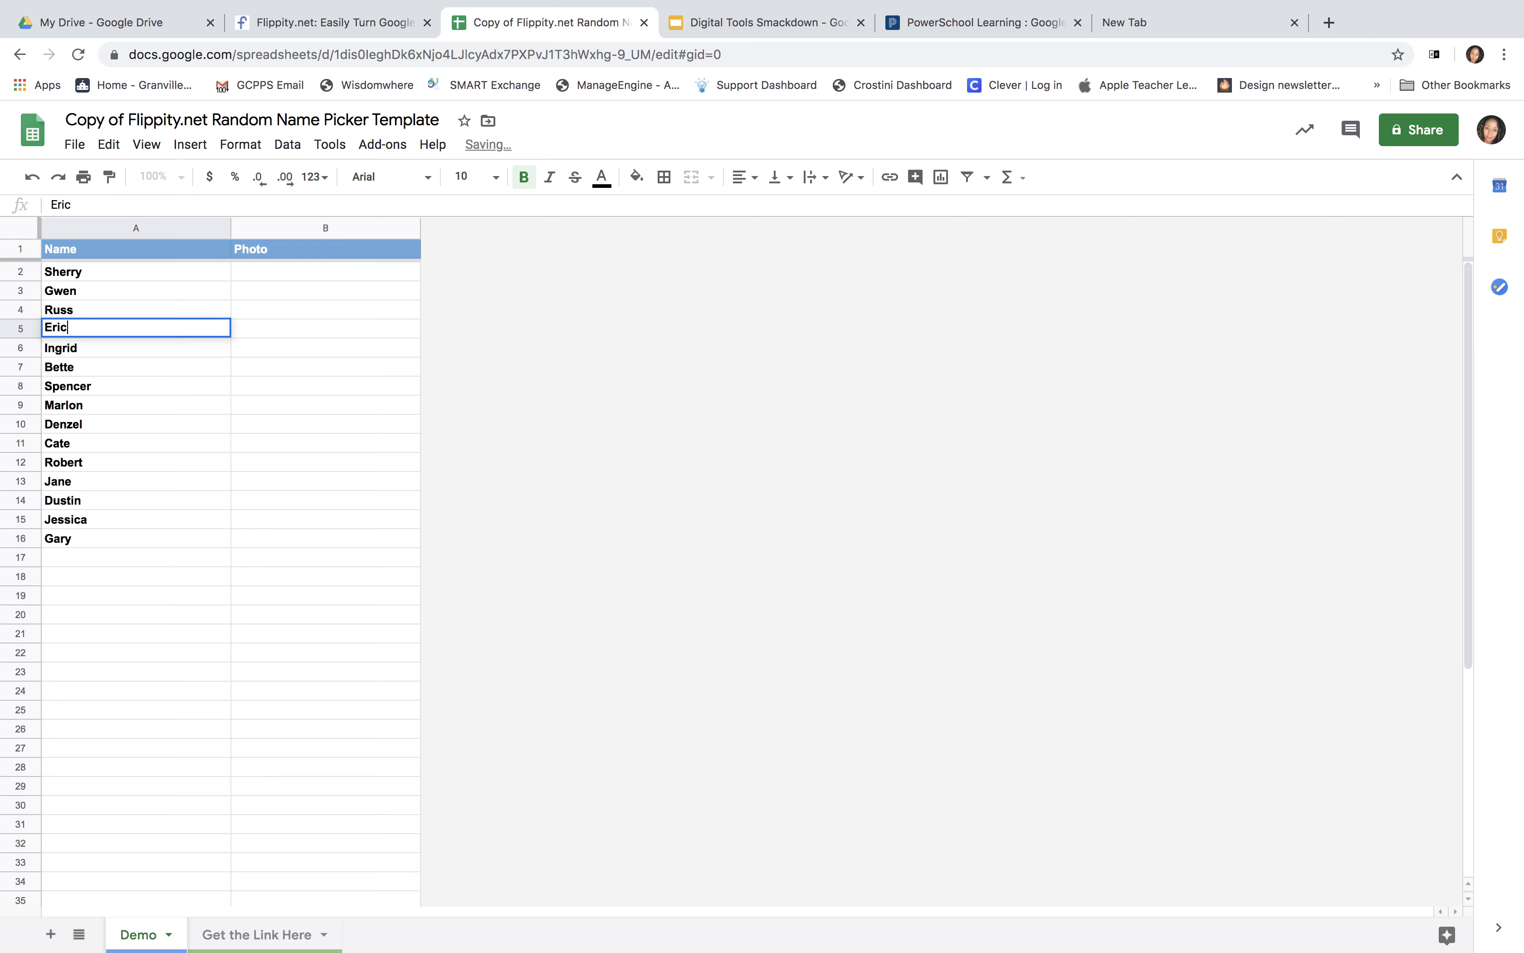
key("Return")
type("Sar")
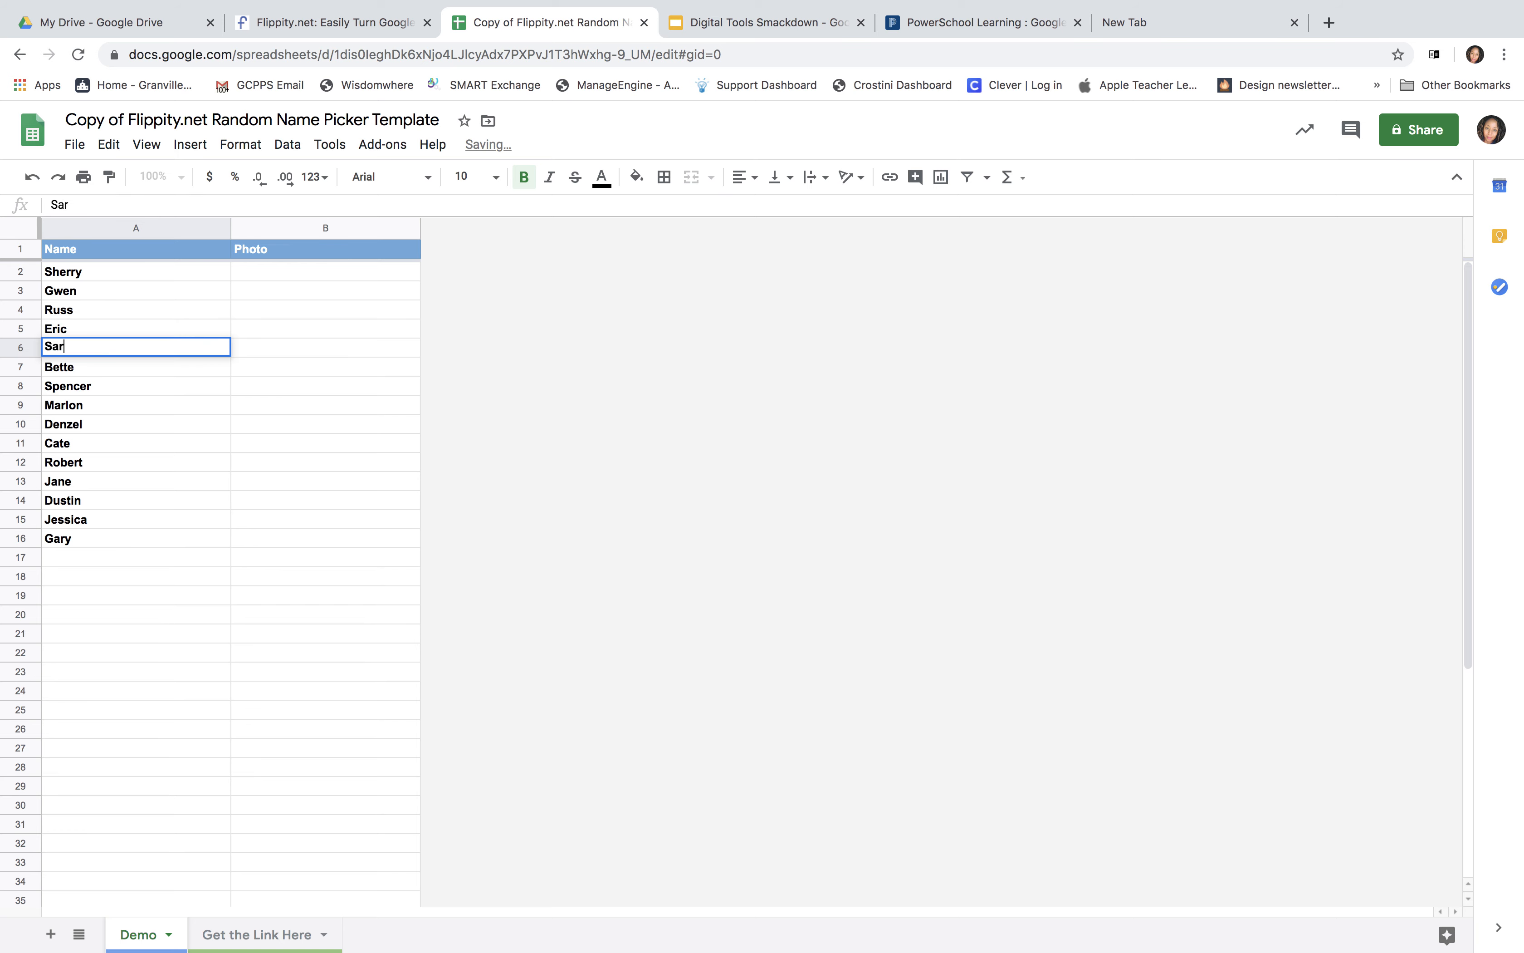
type("ah")
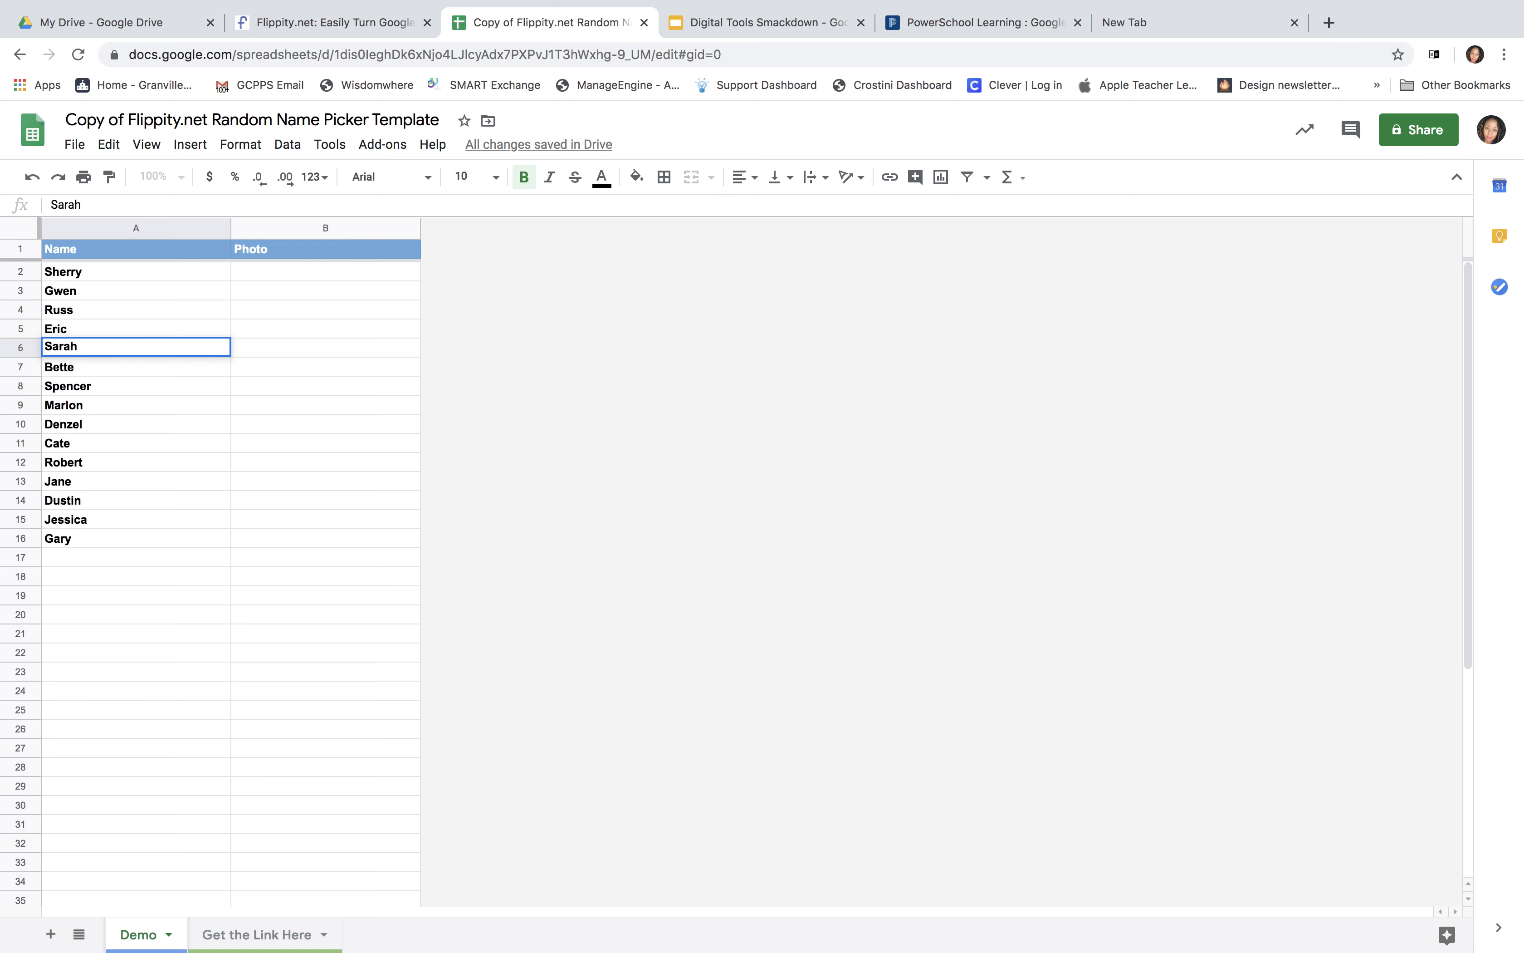
key("Return")
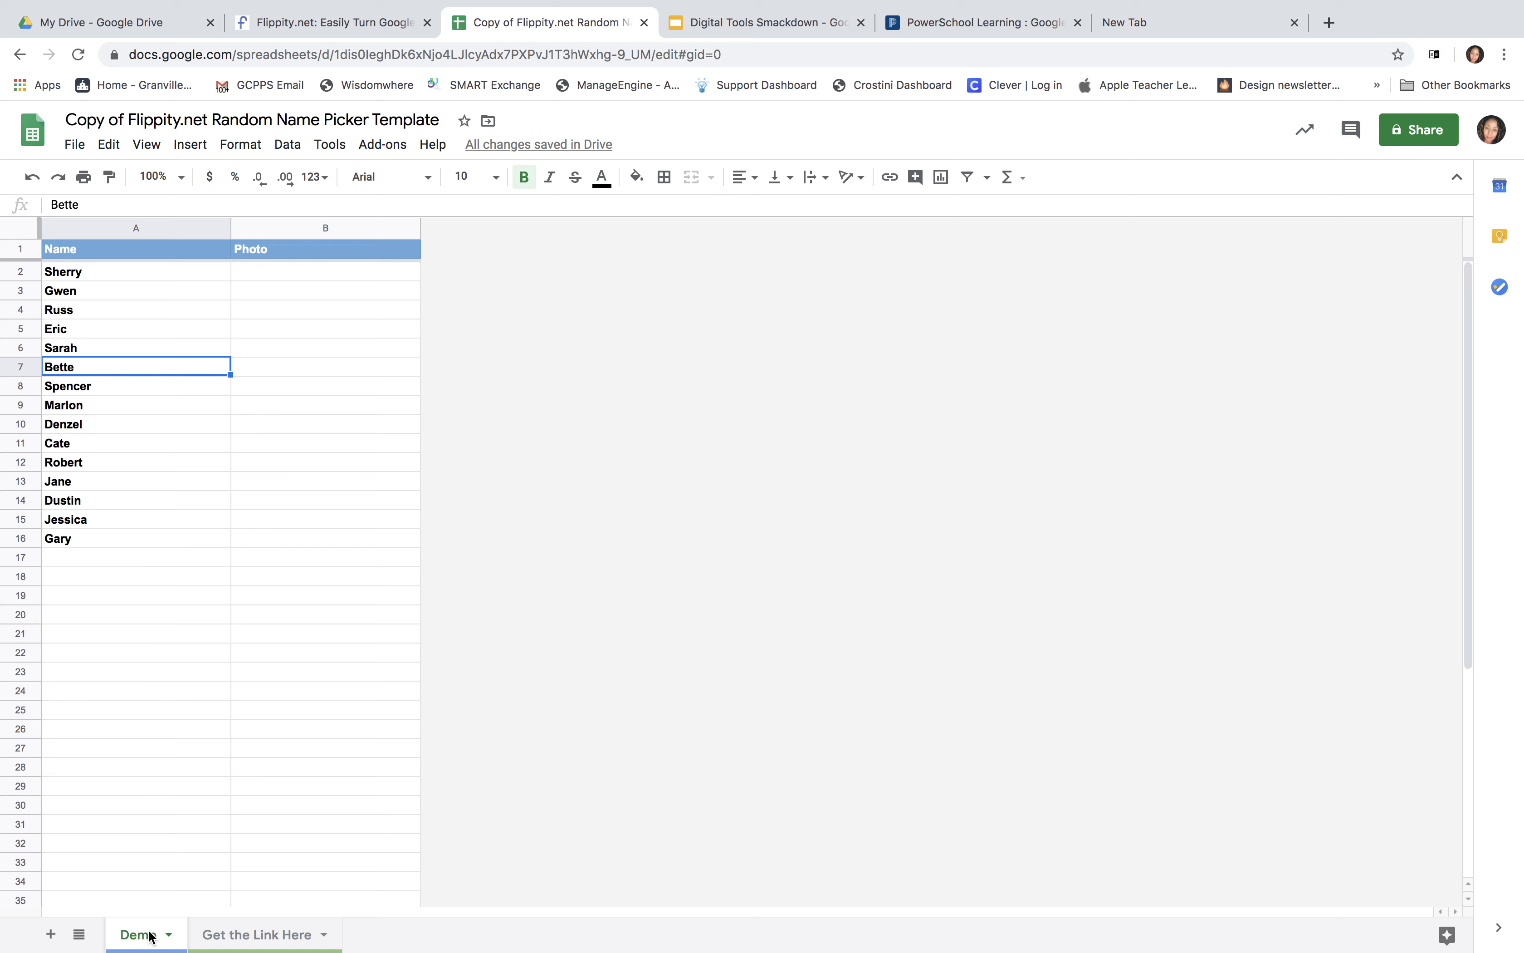
Step: Rename the Demo worksheet as My Class
left_click(169, 935)
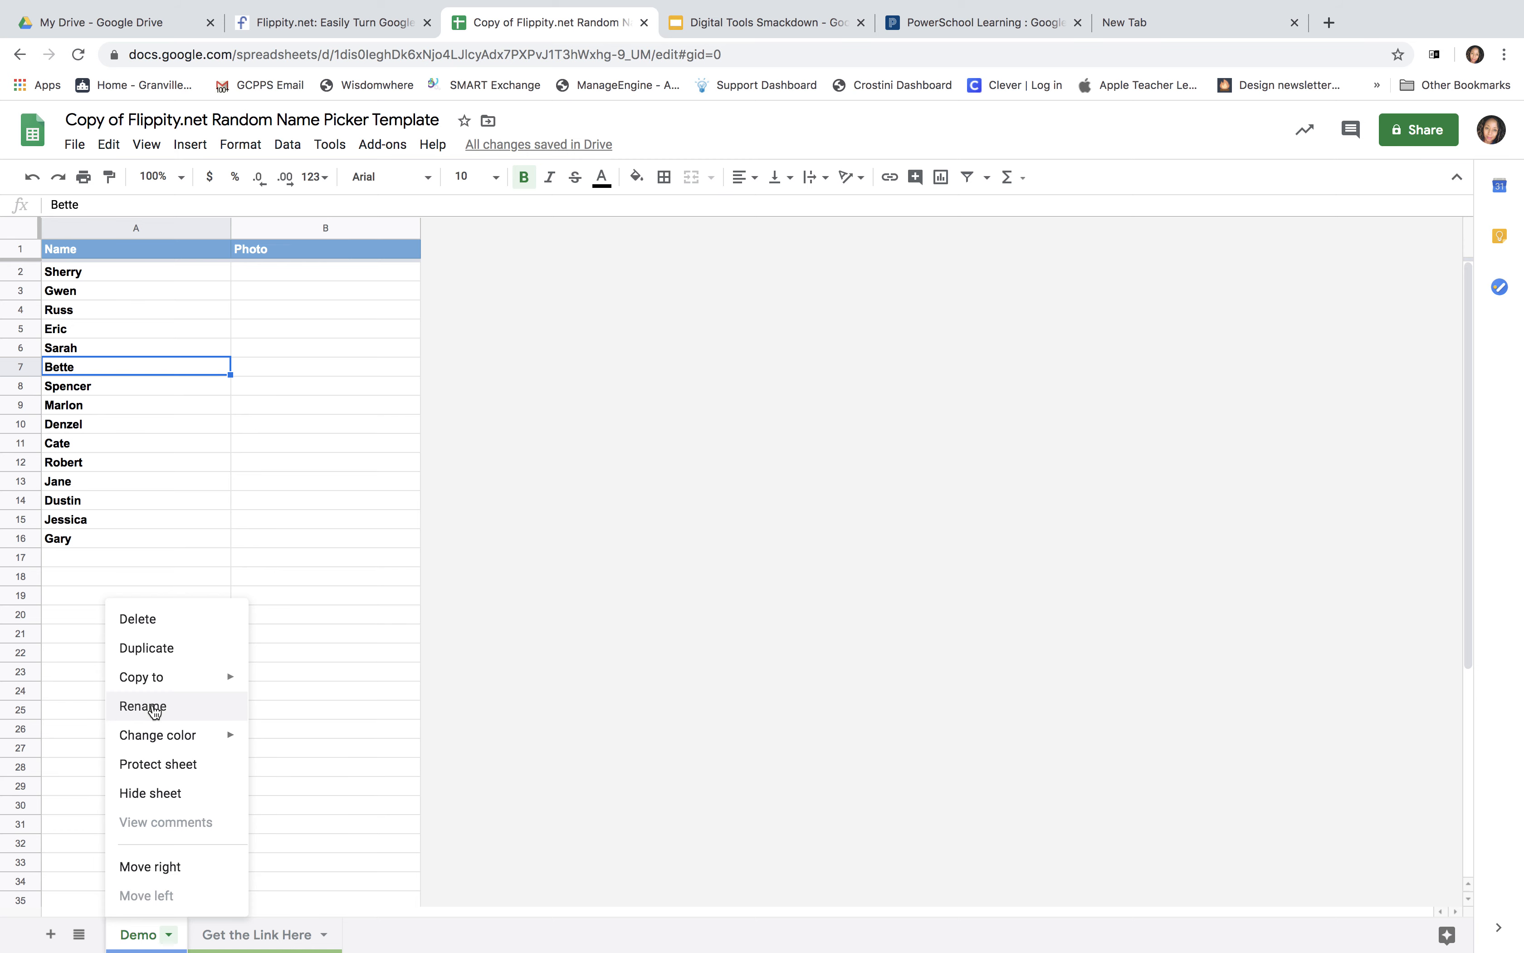
left_click(153, 706)
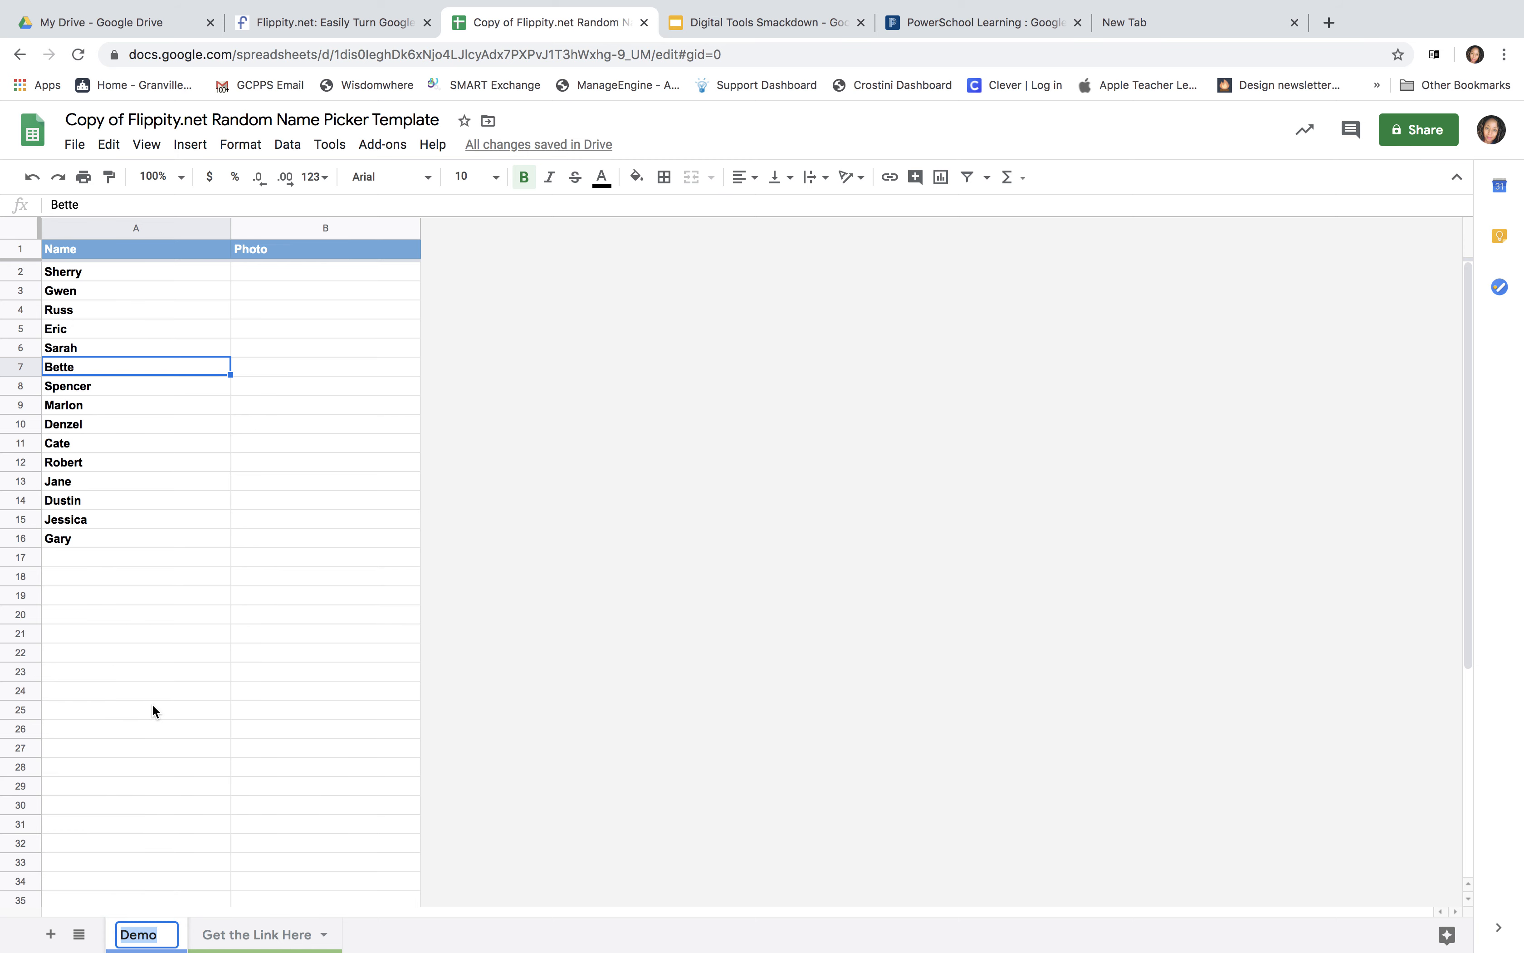
type("My Class")
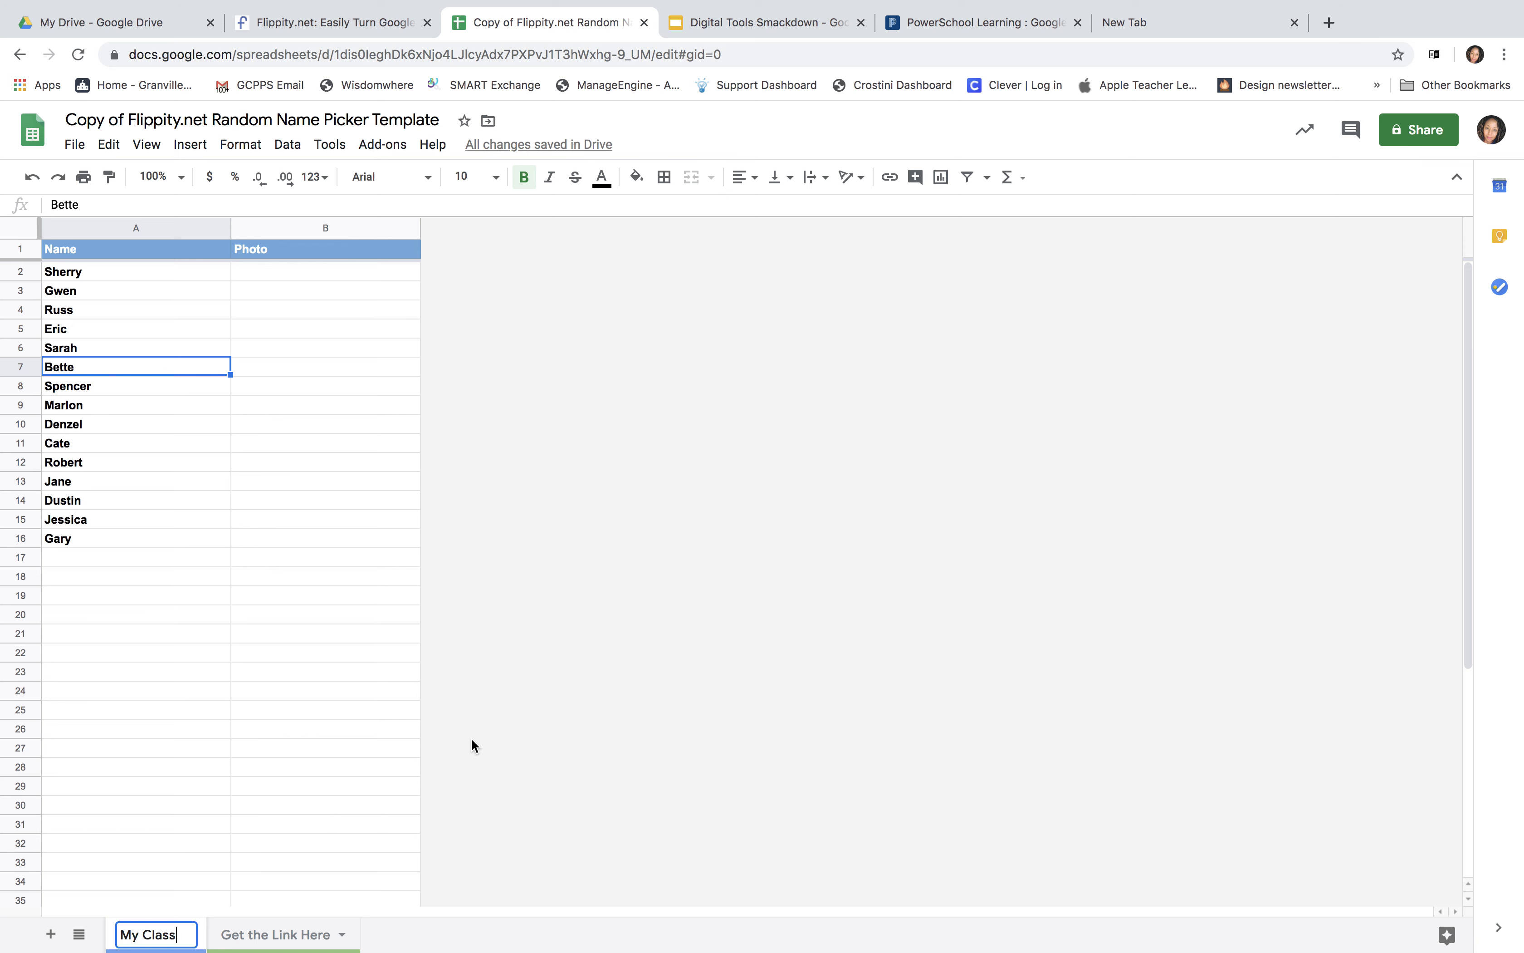
left_click(472, 736)
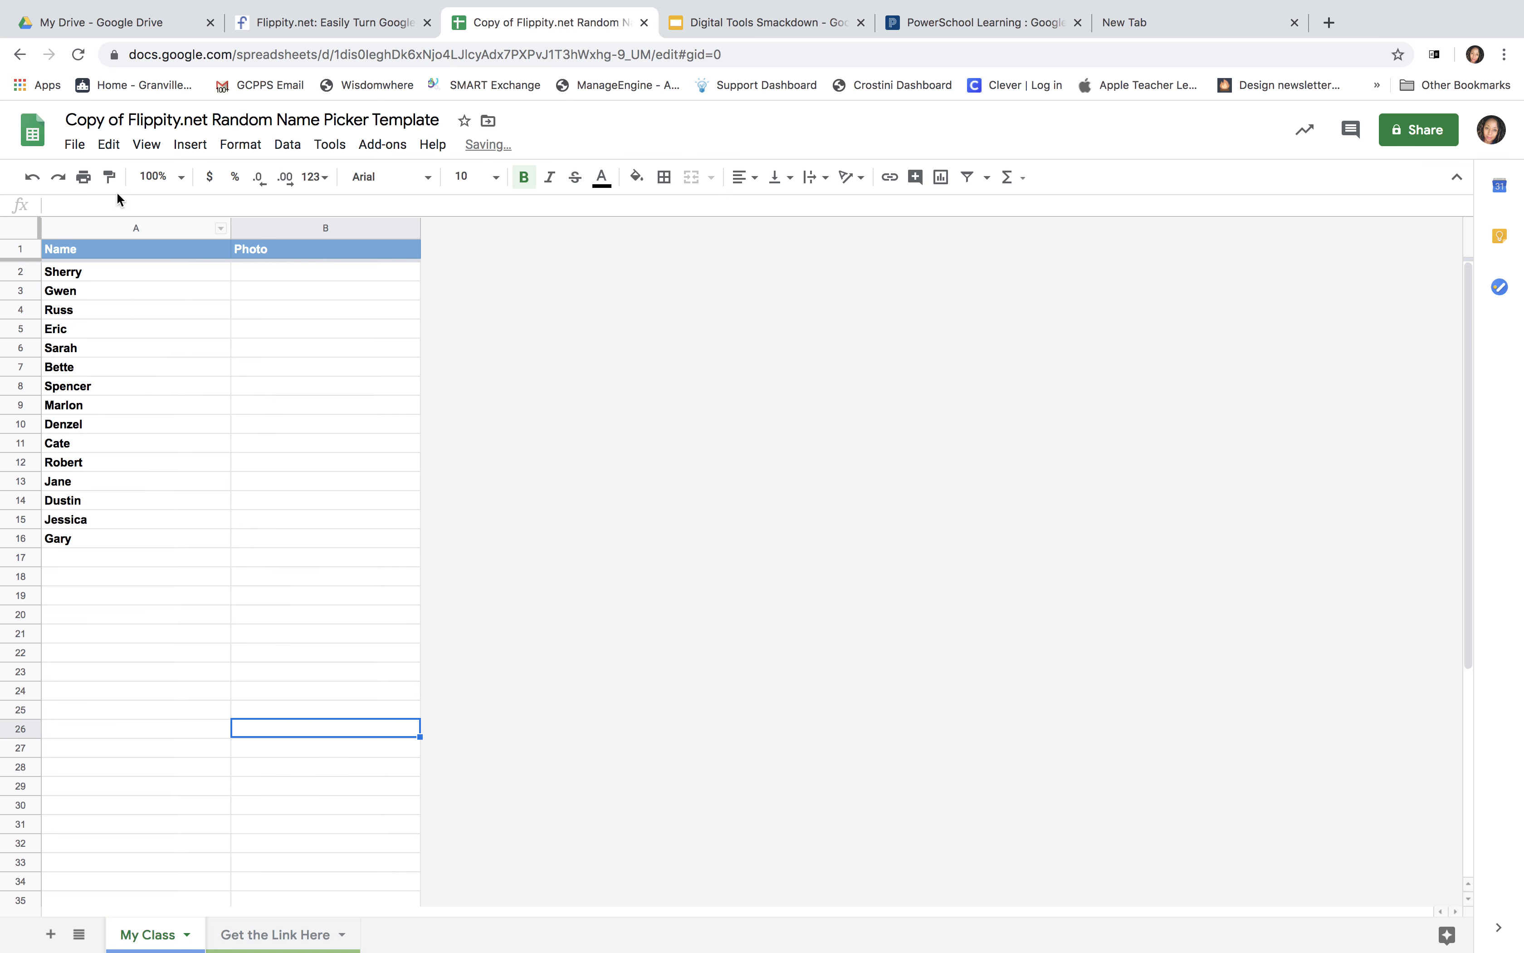
Step: Change the title of the copied spreadsheet to My Class
left_click(141, 118)
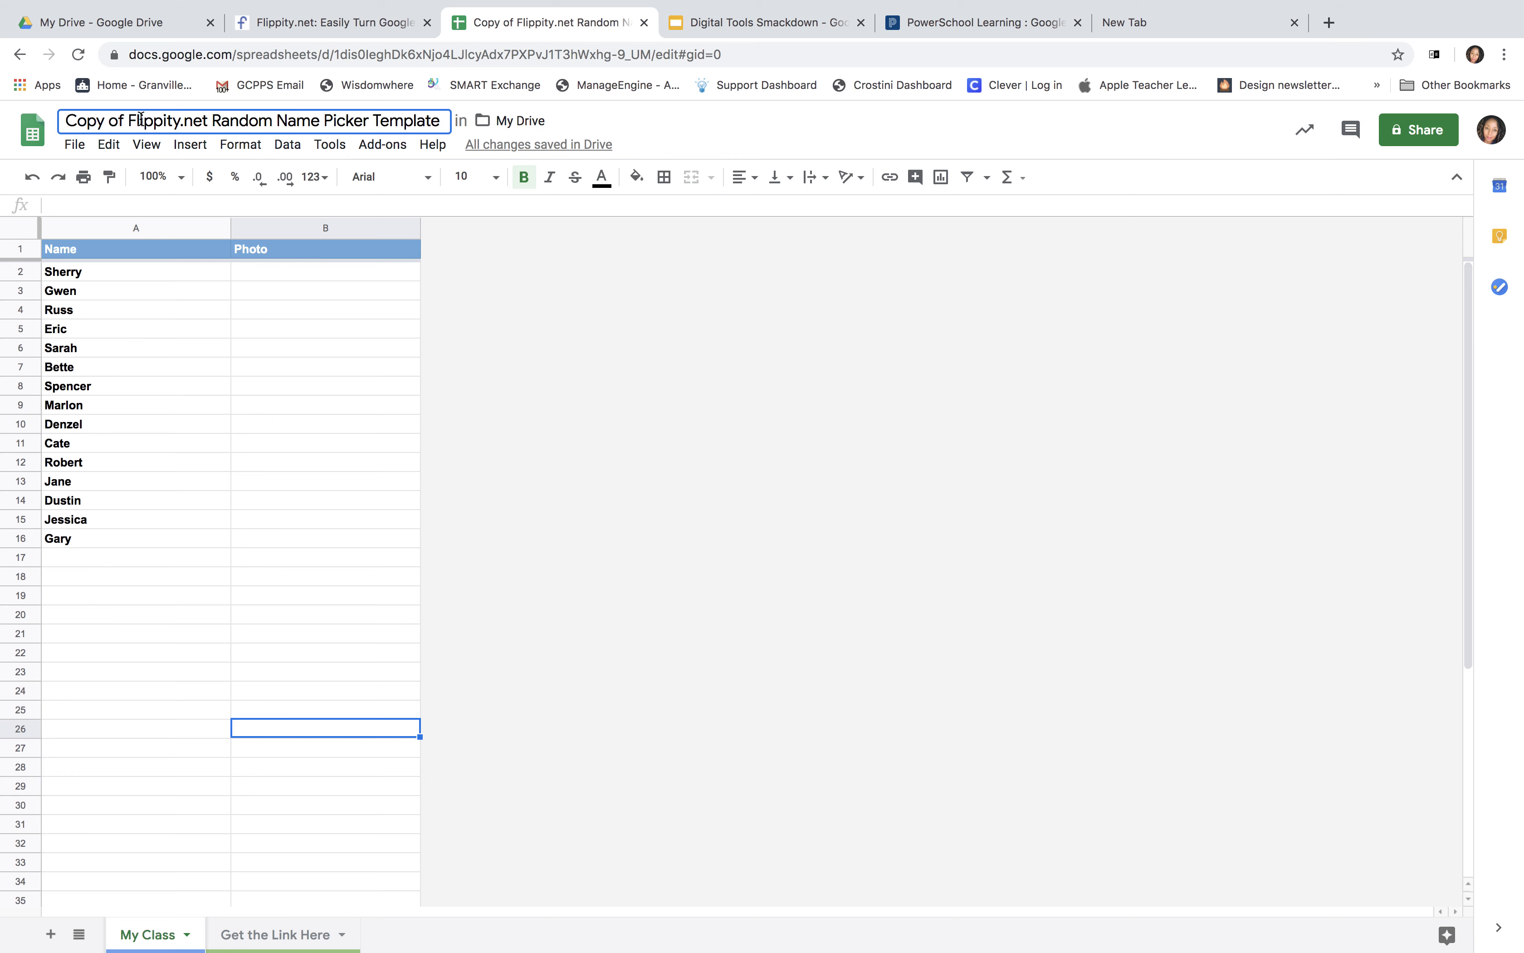
left_click_drag(68, 120, 185, 160)
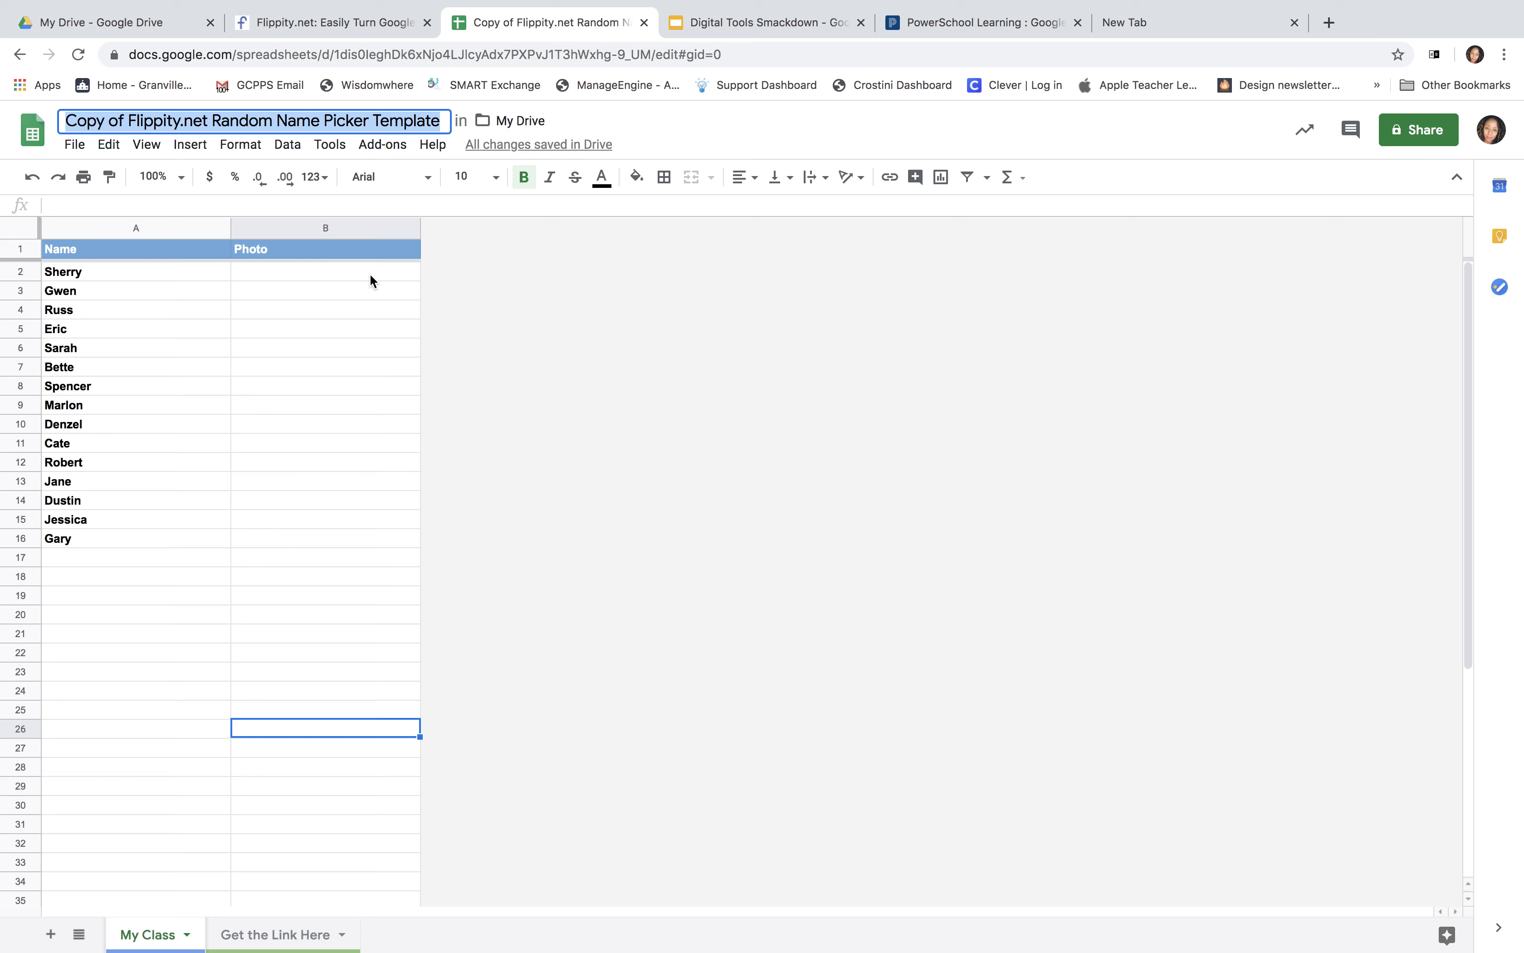
type("My")
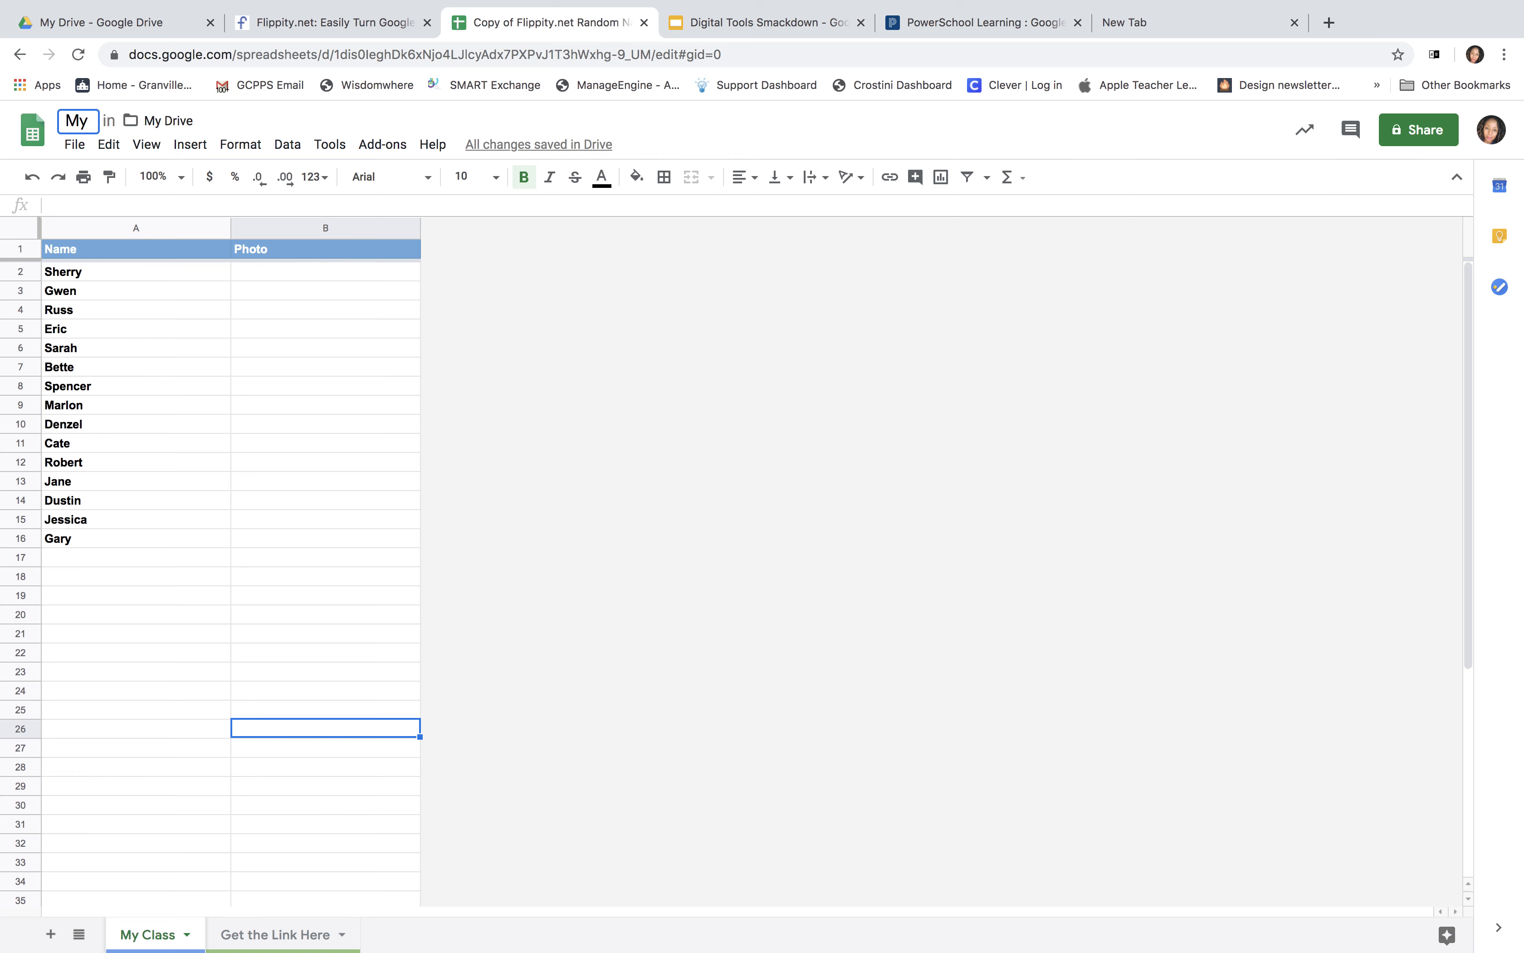
type(" Class")
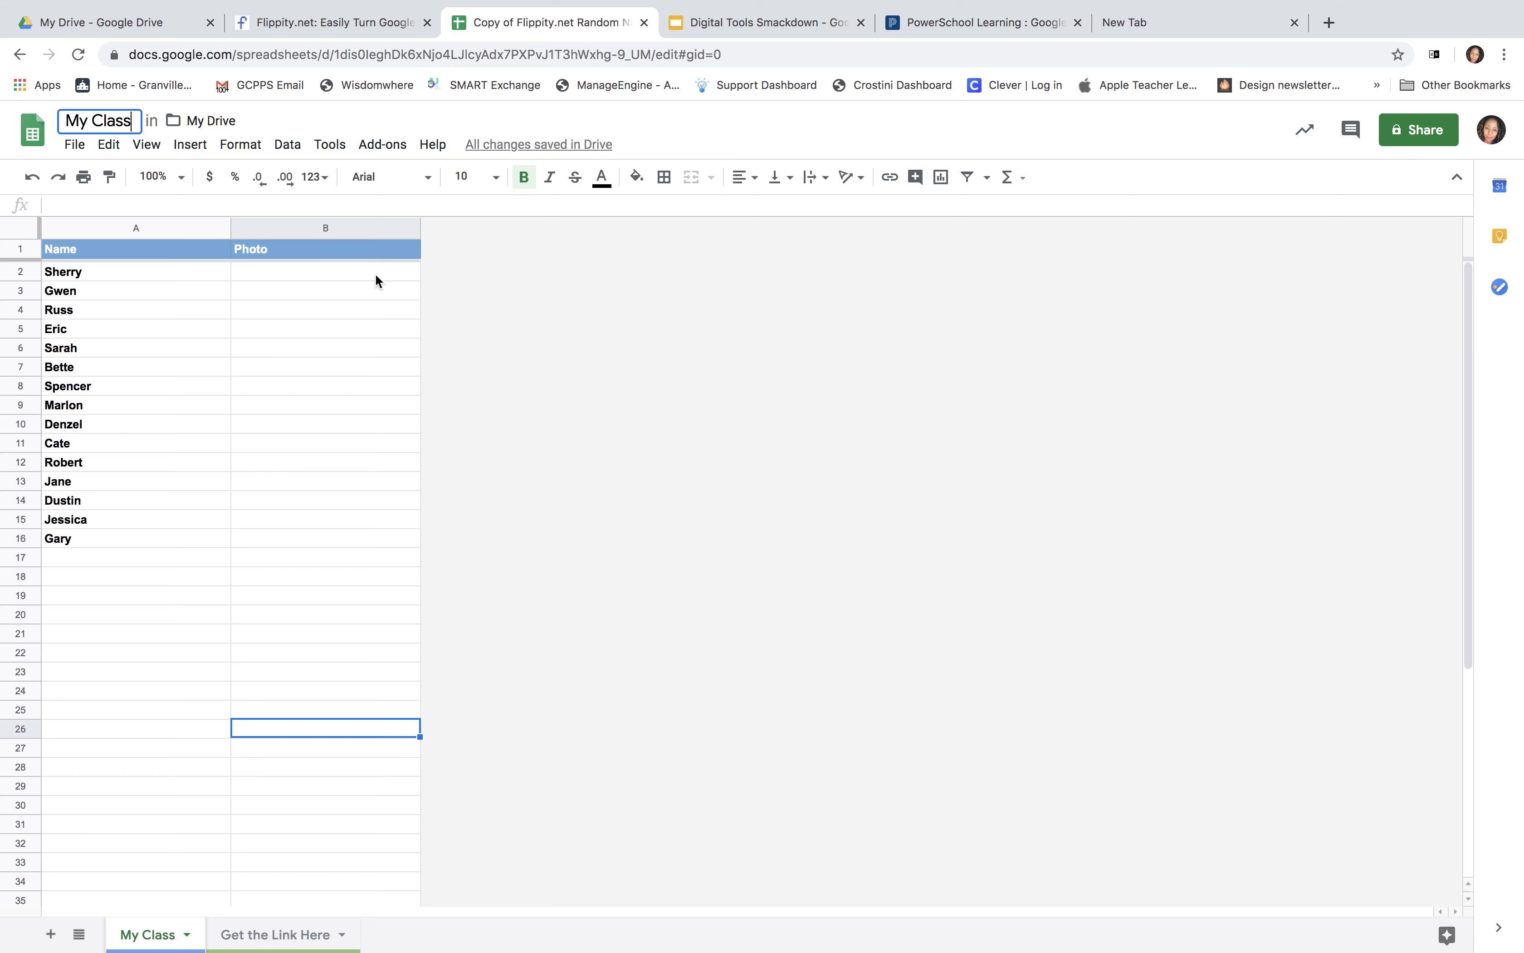
left_click(530, 424)
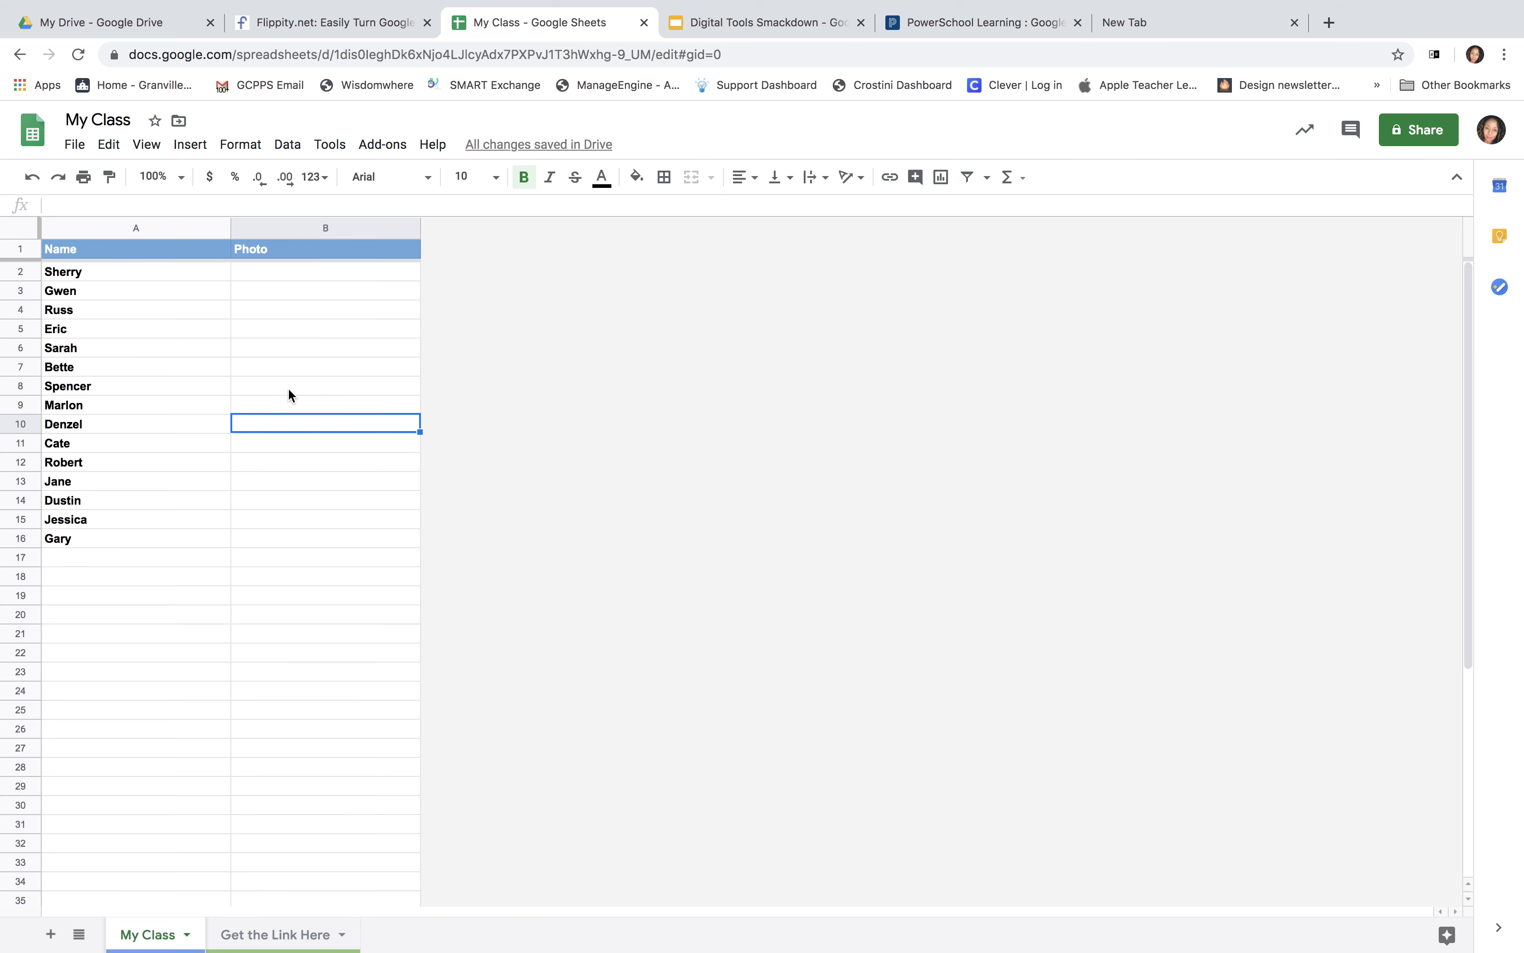
Step: Publish the entire My Class spreadsheet to the web as a web page and close the publishing dialog
left_click(75, 145)
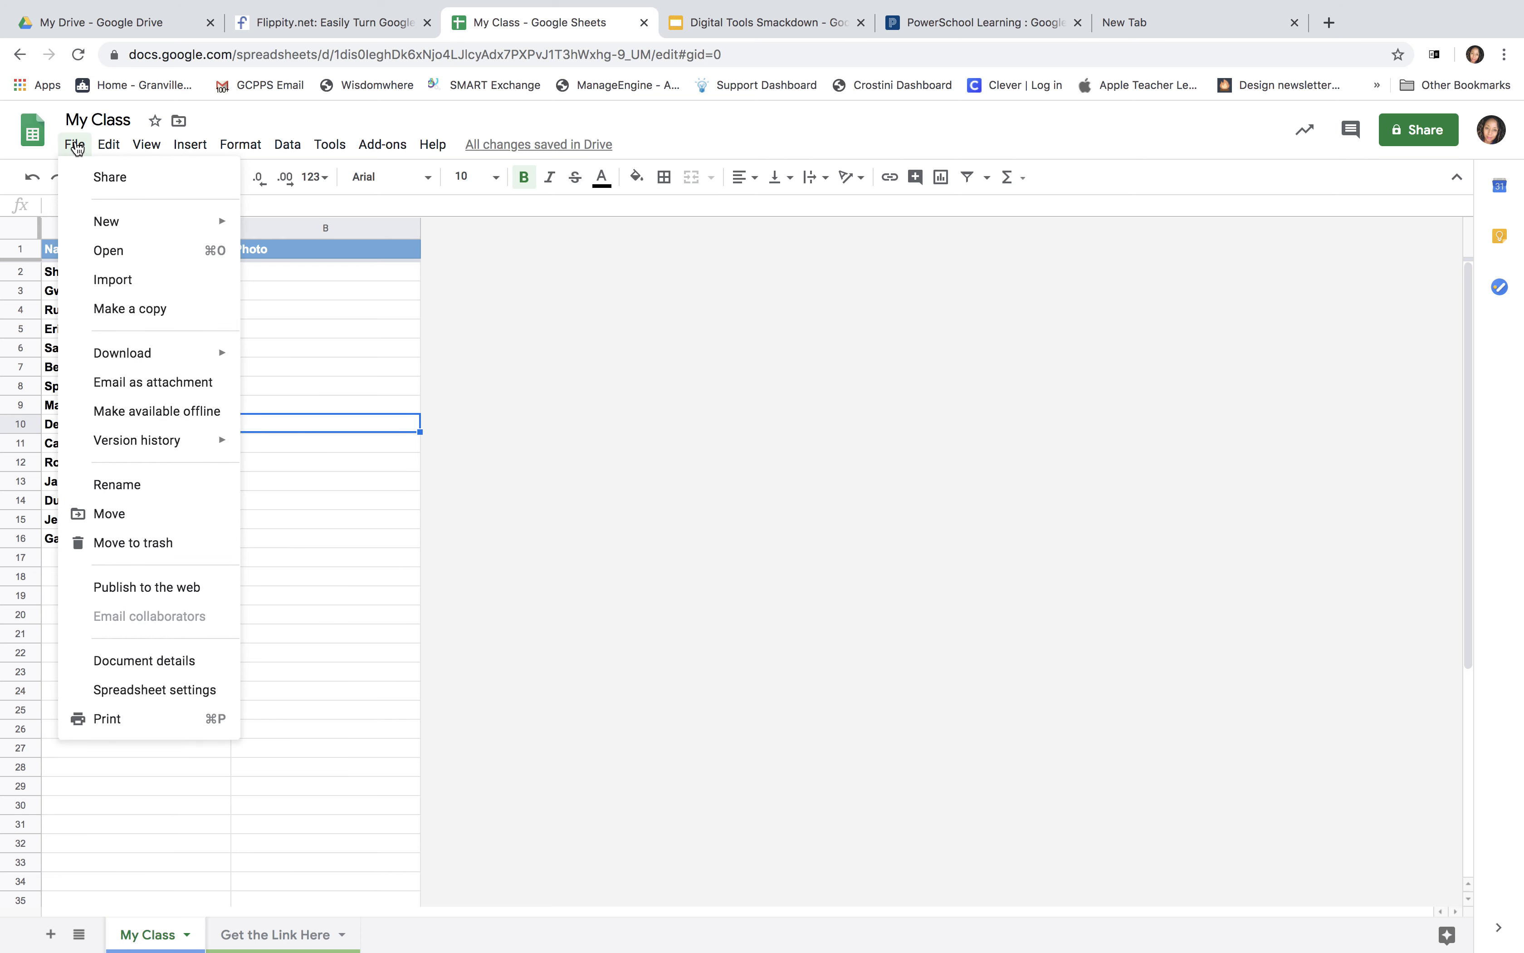
left_click(145, 588)
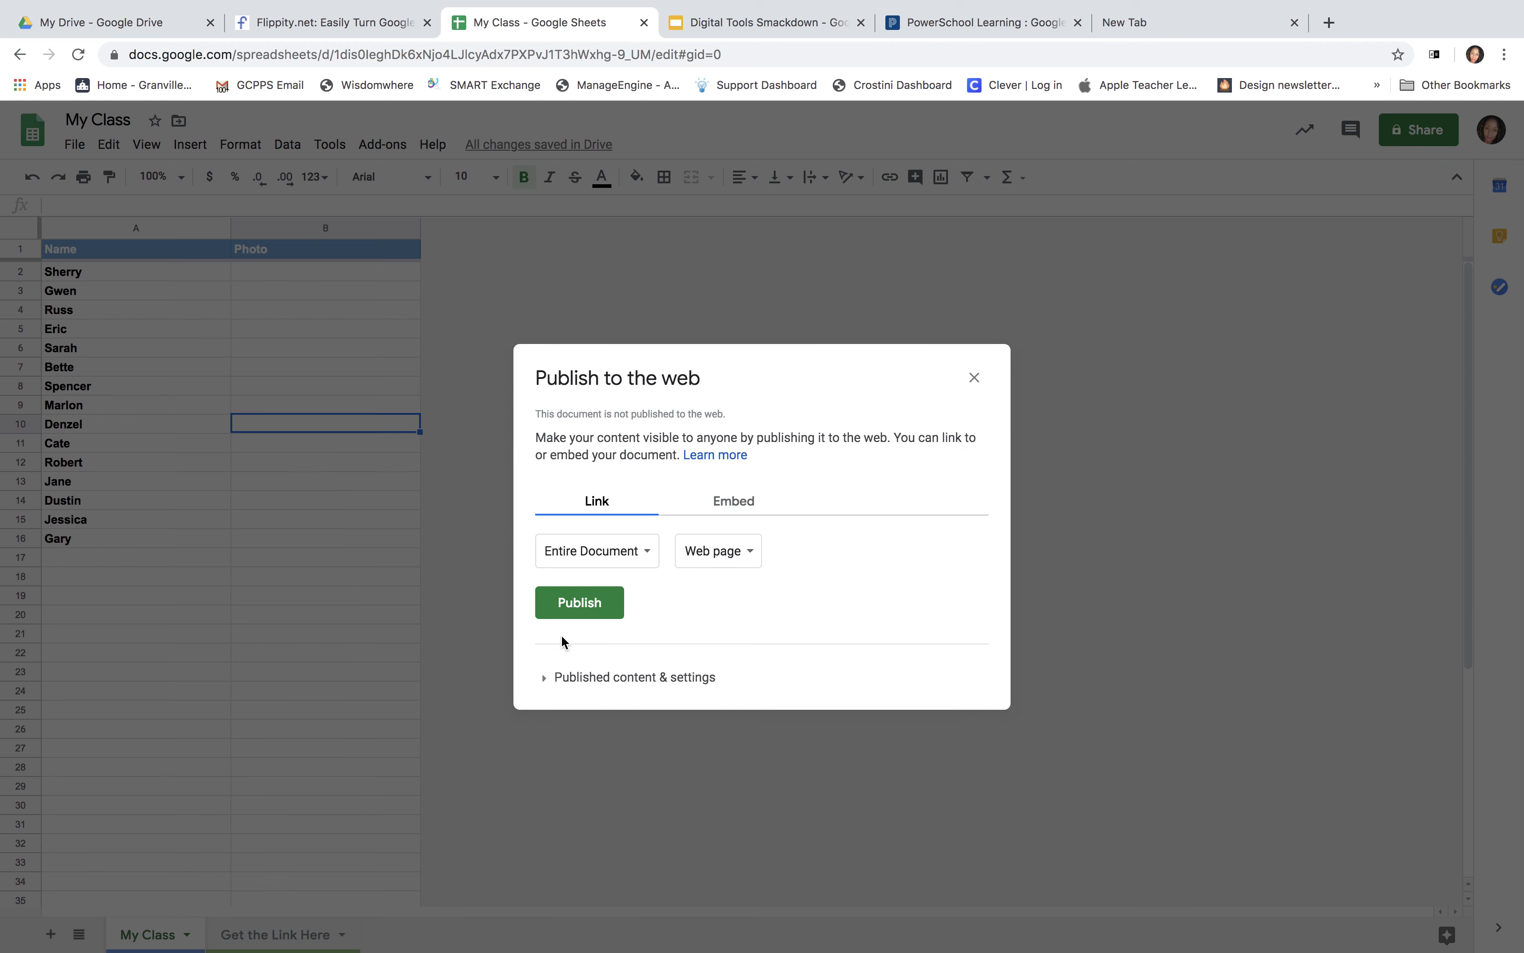
left_click(584, 608)
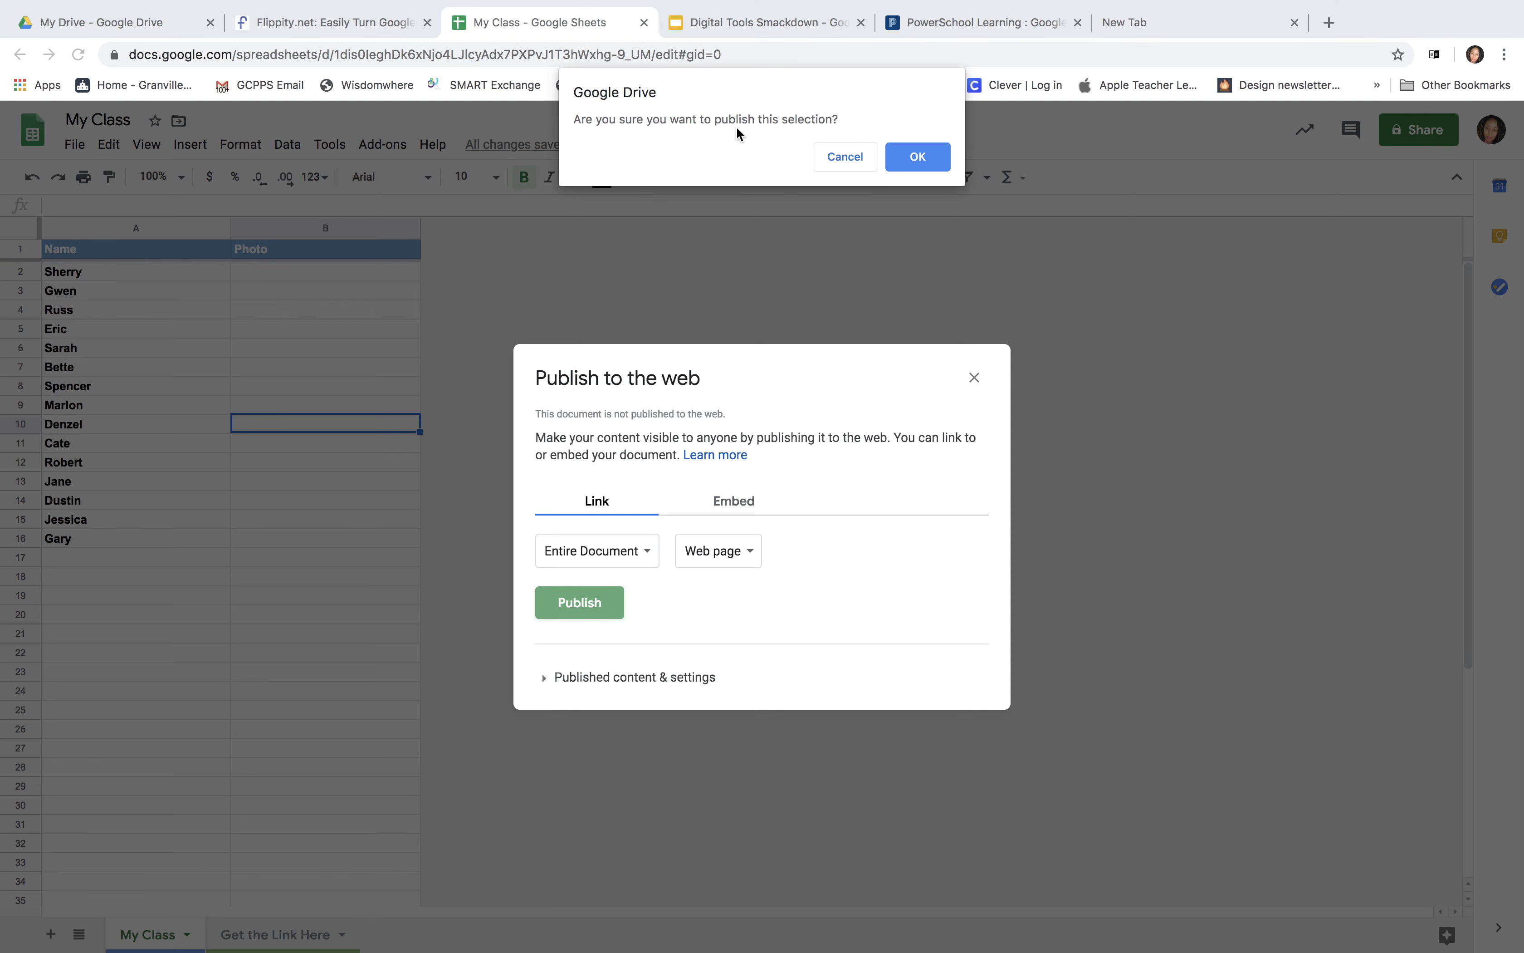
left_click(916, 158)
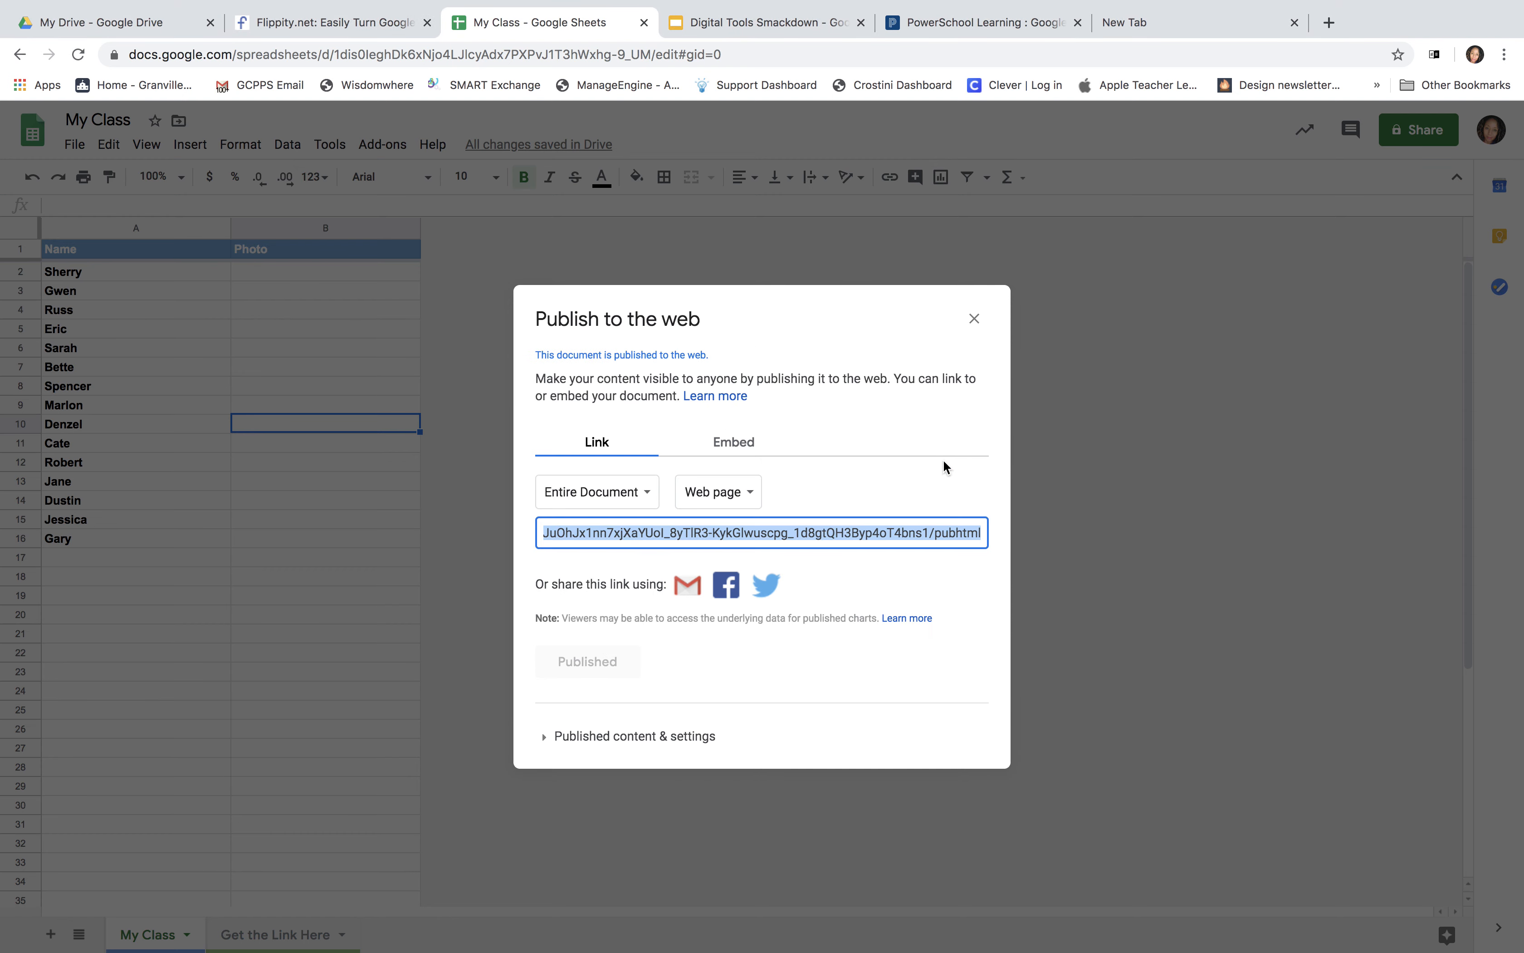
left_click(974, 319)
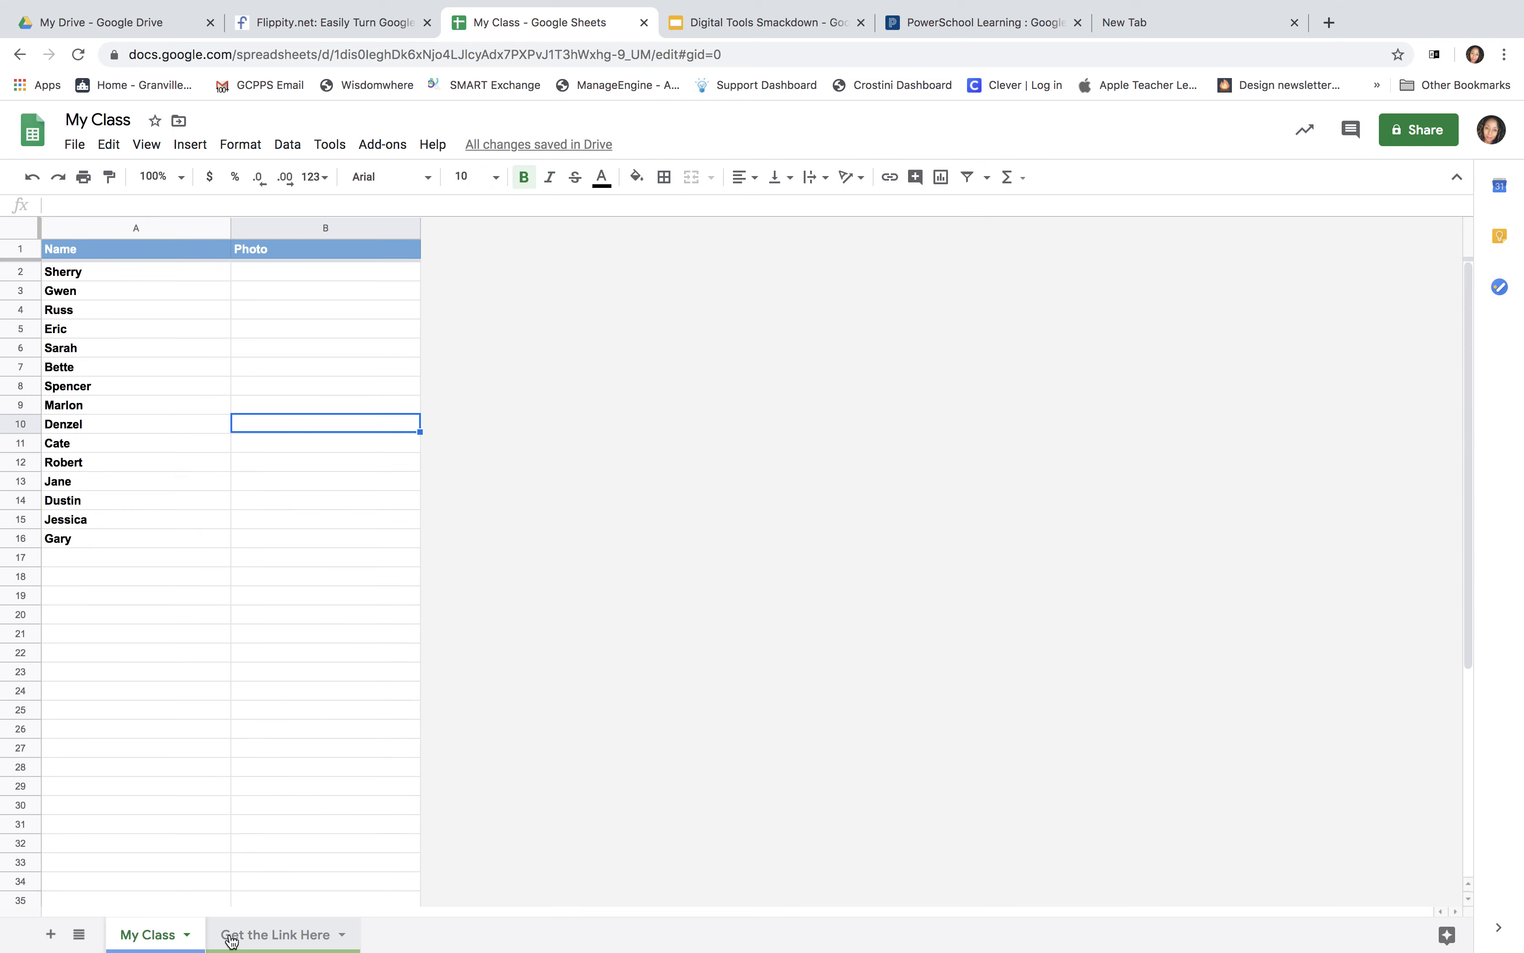
Step: Copy the Random Name Picker link from cell A2 of the Get the Link Here sheet
left_click(343, 937)
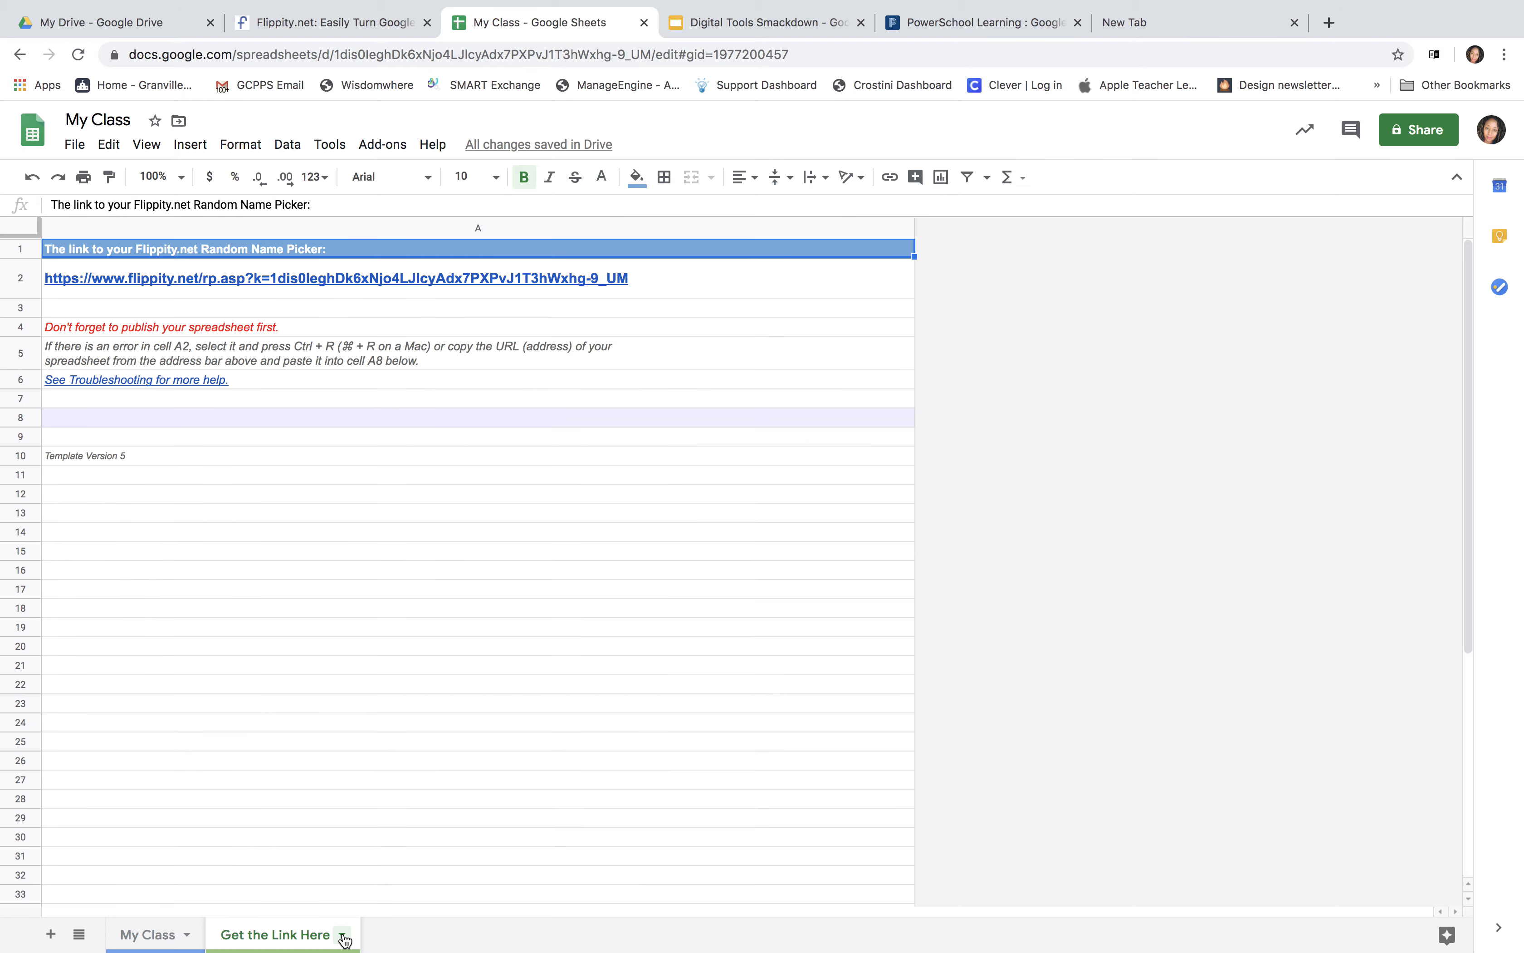
right_click(263, 280)
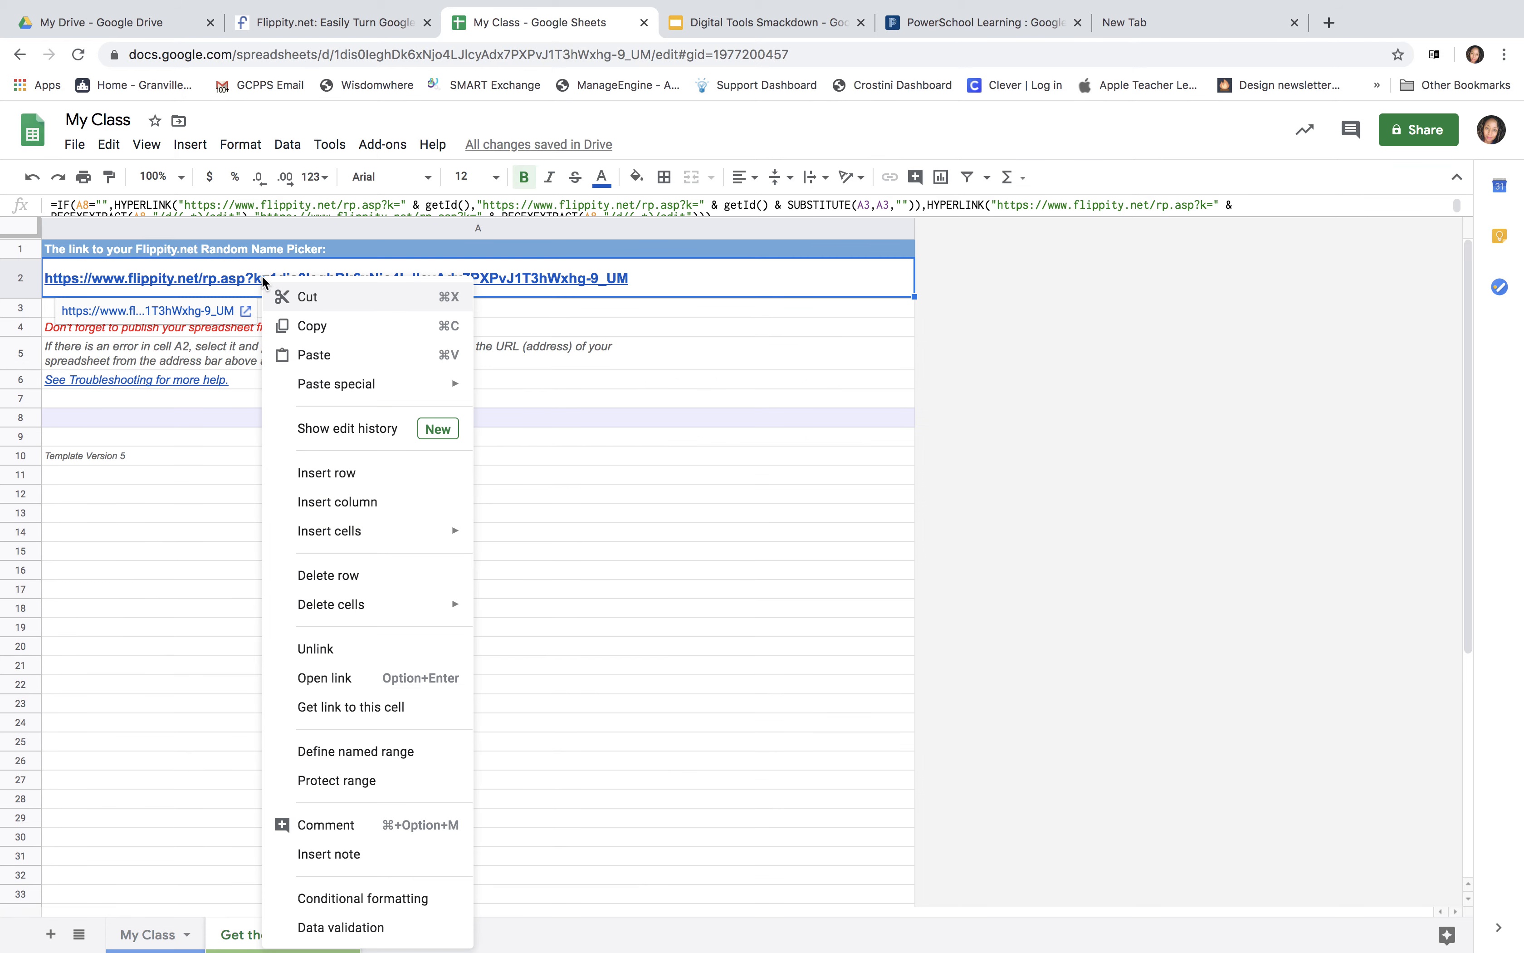
left_click(303, 326)
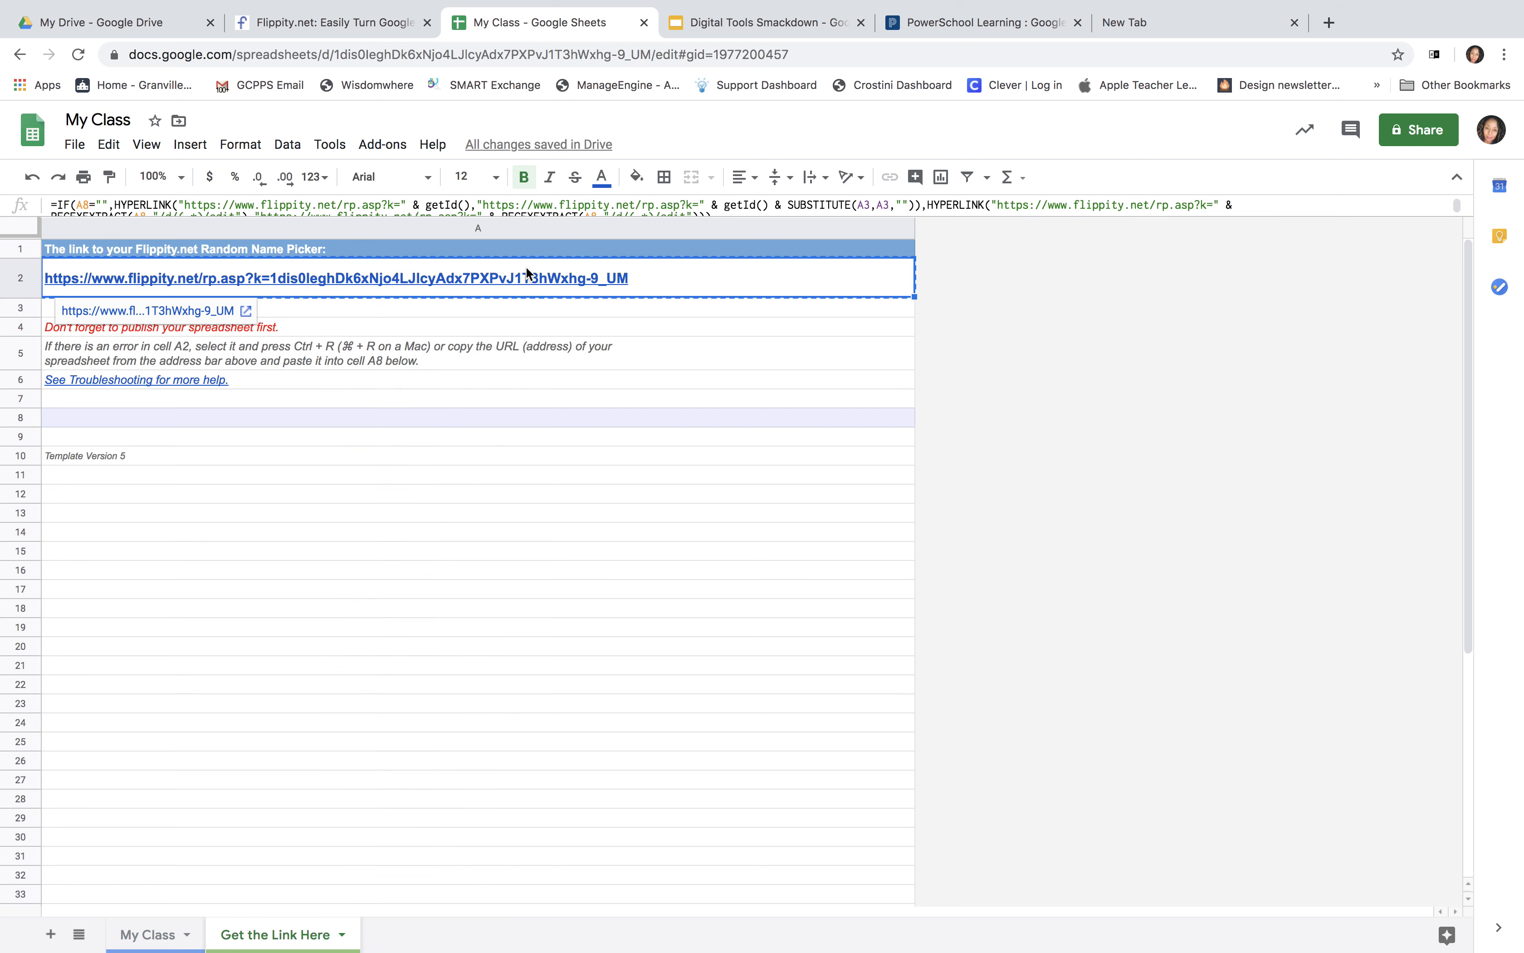
Step: Load the copied Random Name Picker link in the empty browser tab and spin the name wheel once
left_click(1124, 23)
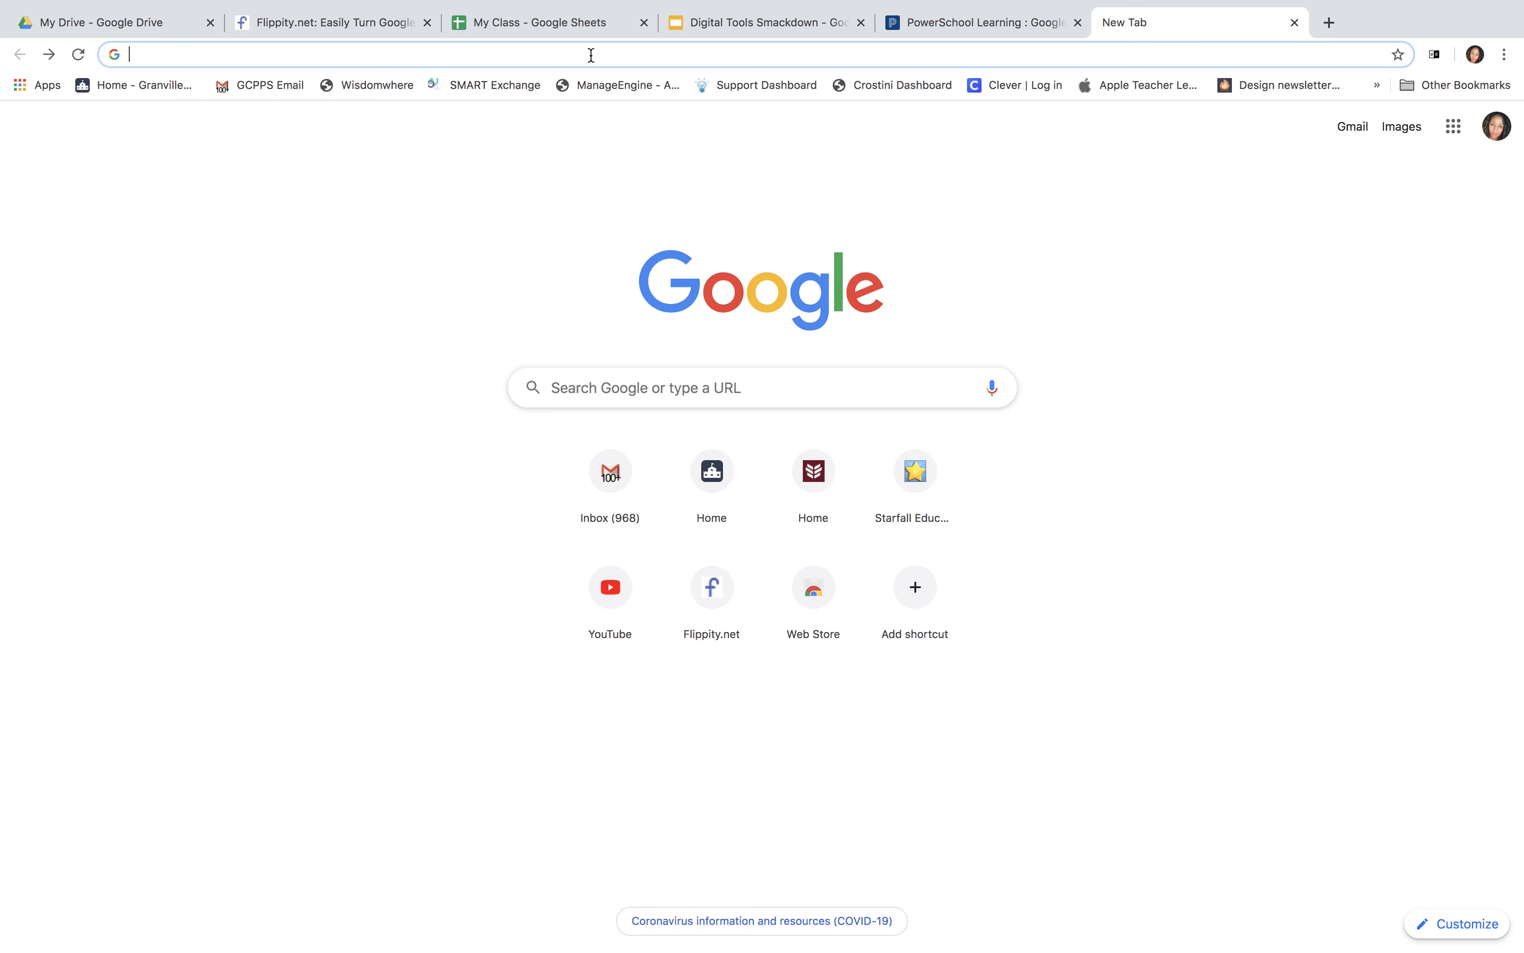
key("super+v")
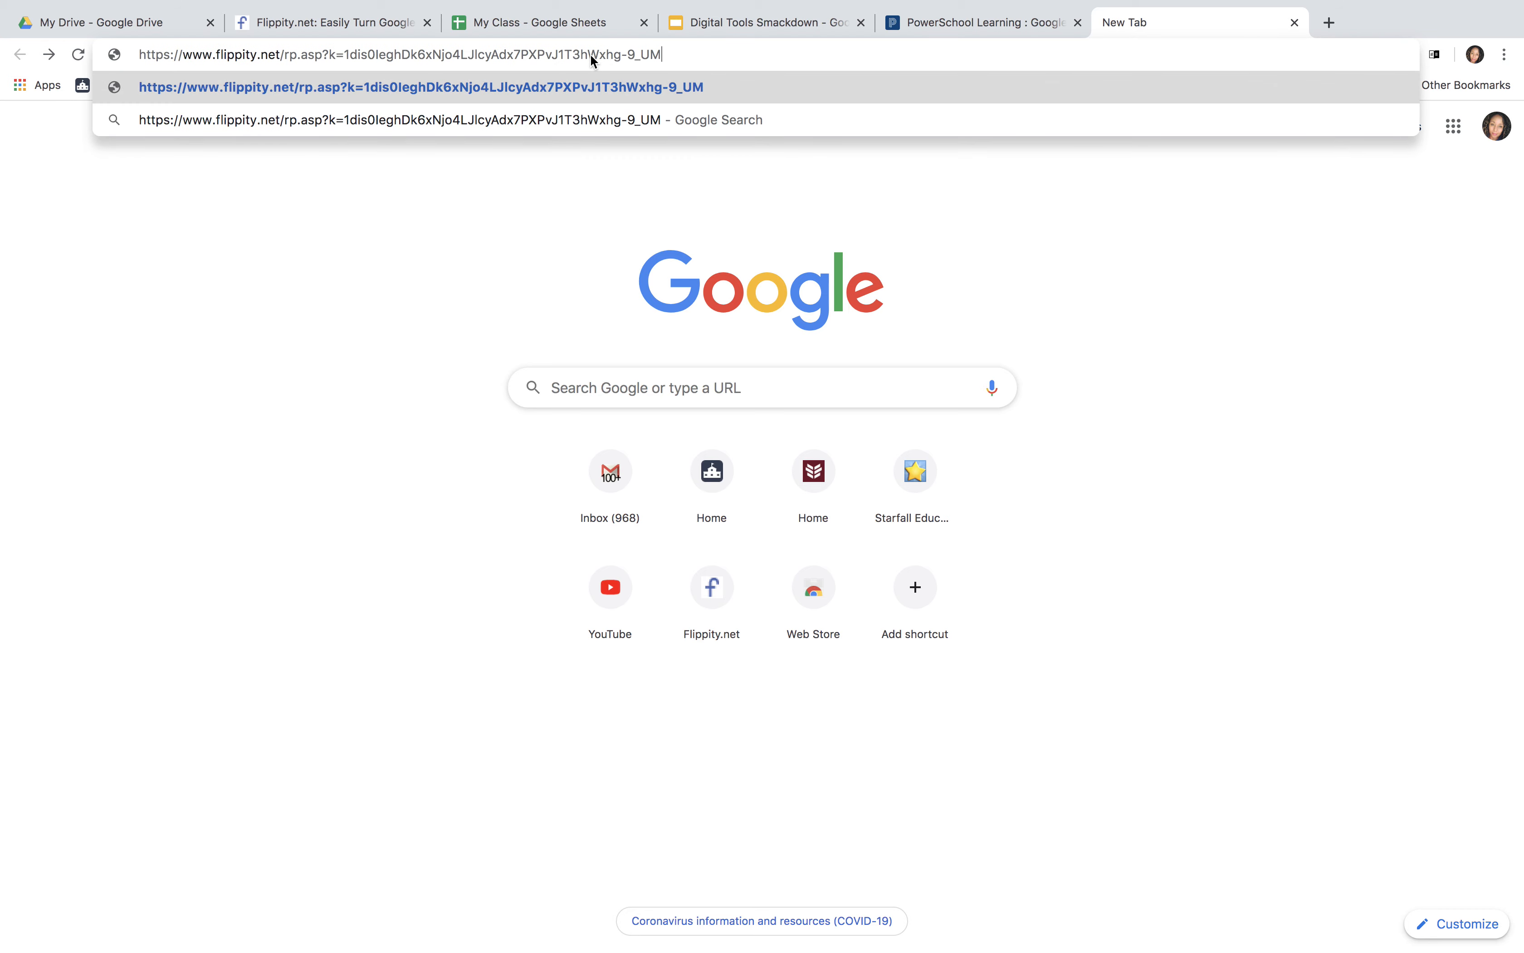
key("Return")
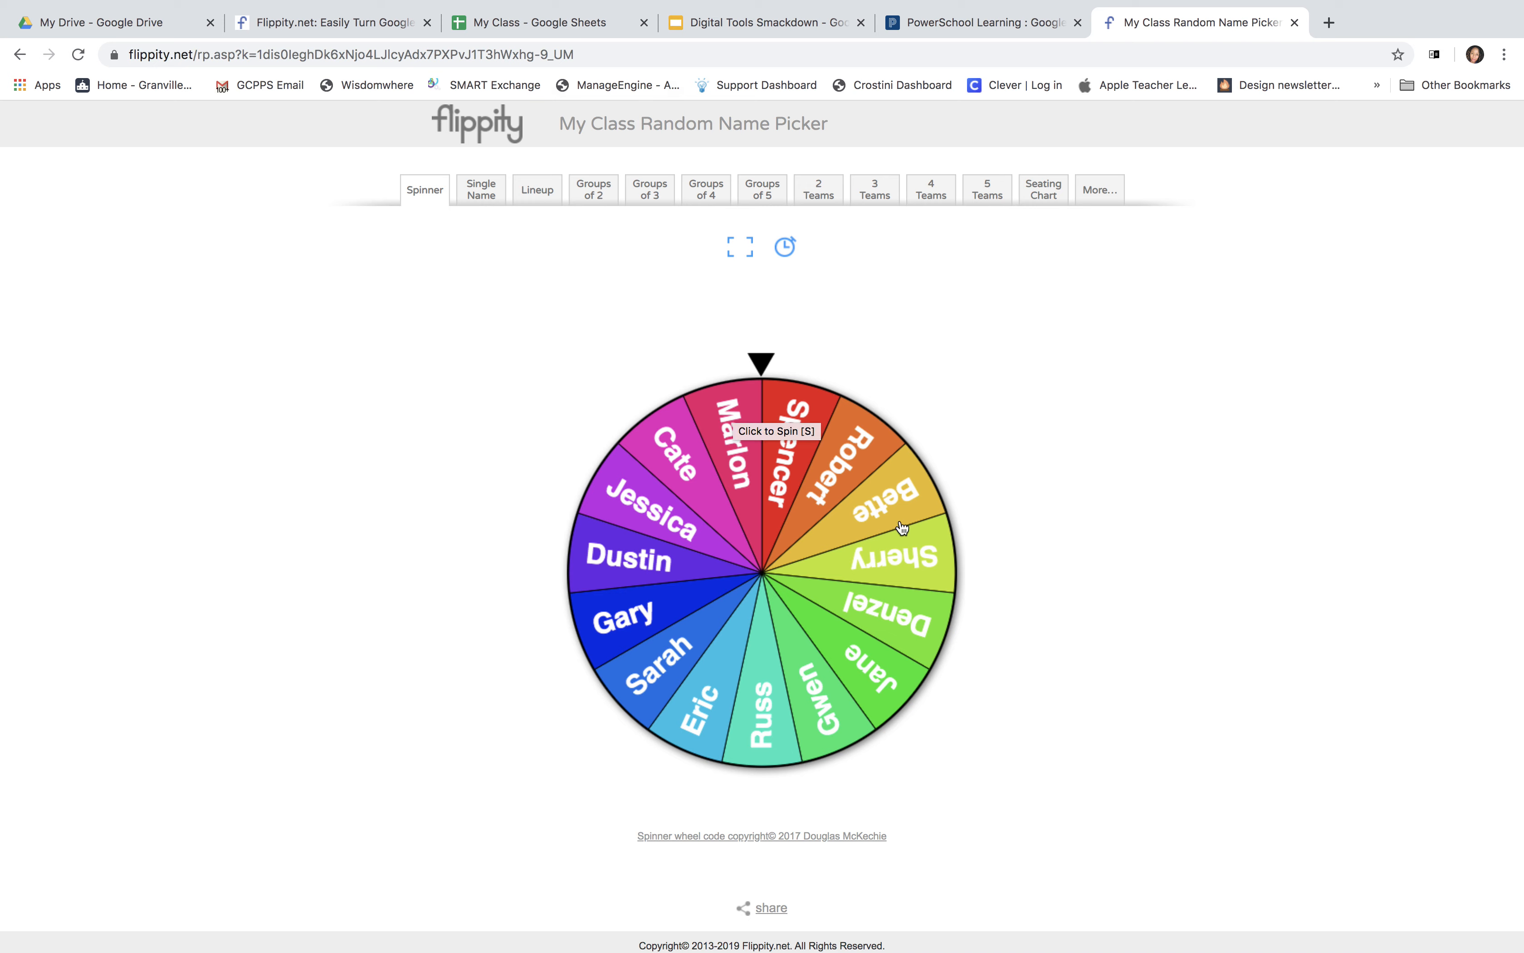
left_click(765, 366)
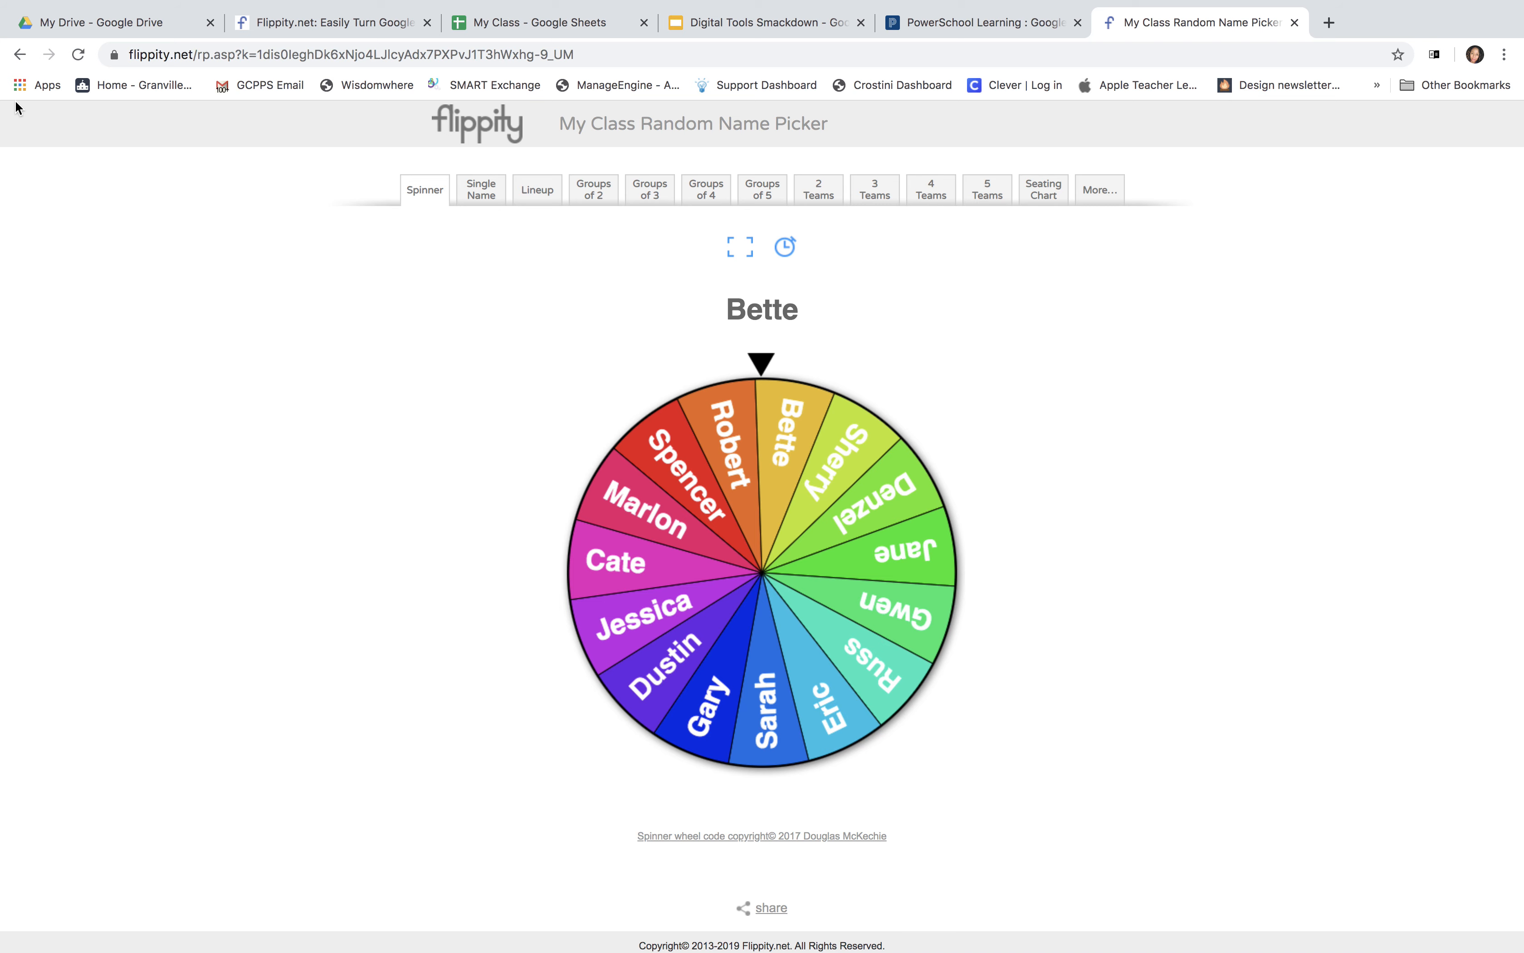
left_click(19, 56)
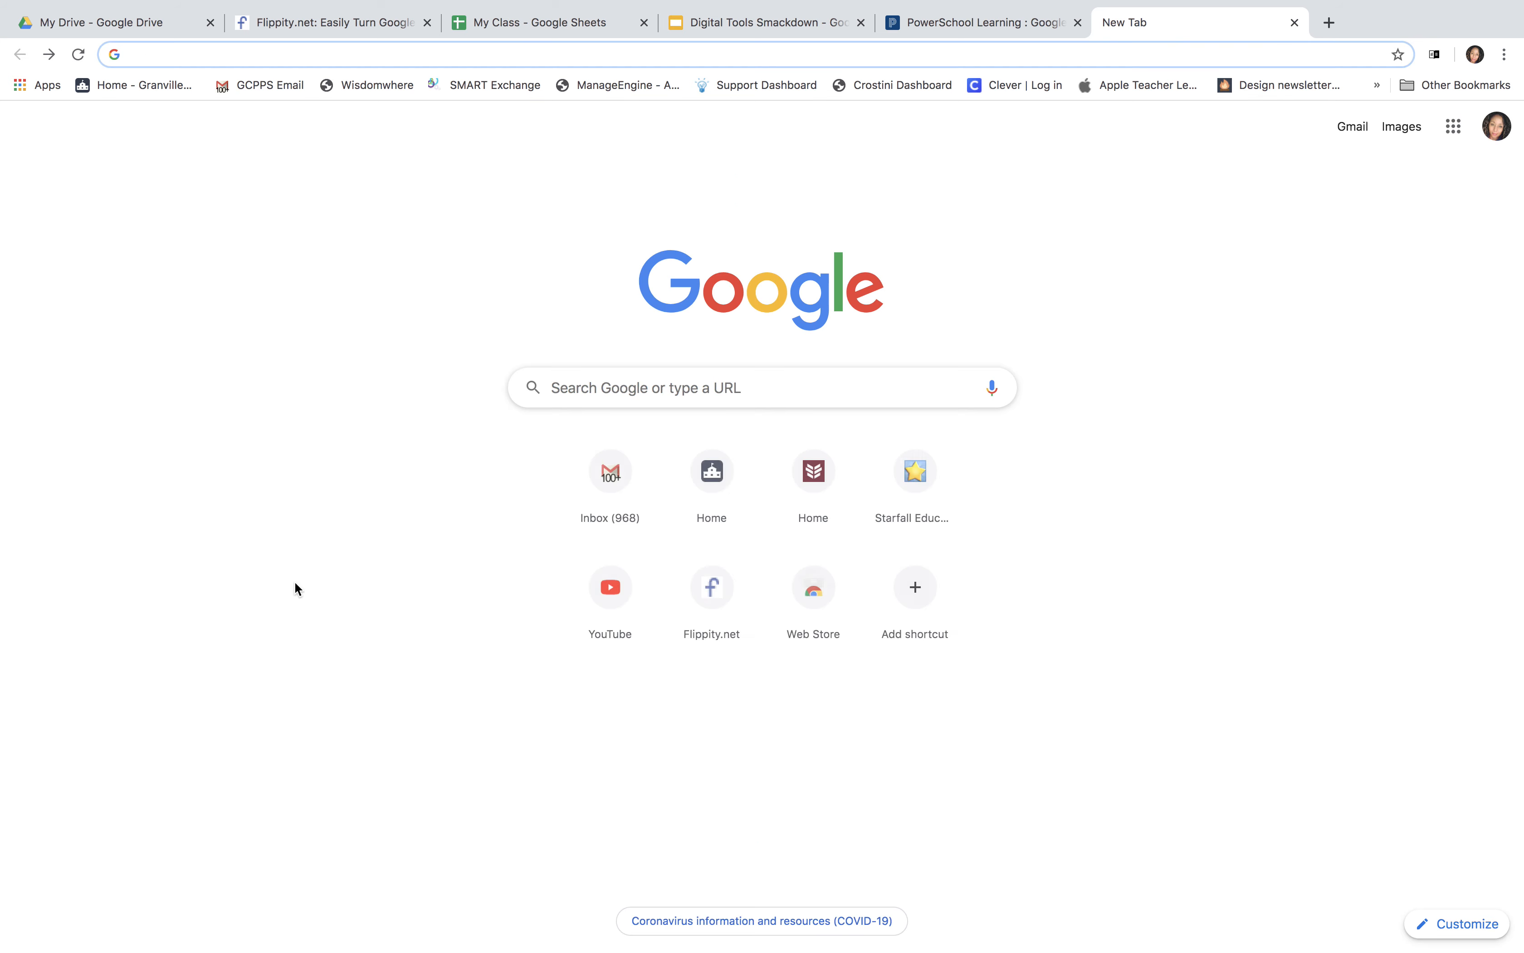
Step: Return to the Flippity activity list and make a copy of the Word Scramble template in Google Drive
left_click(301, 26)
scroll(269, 618, "down", 5)
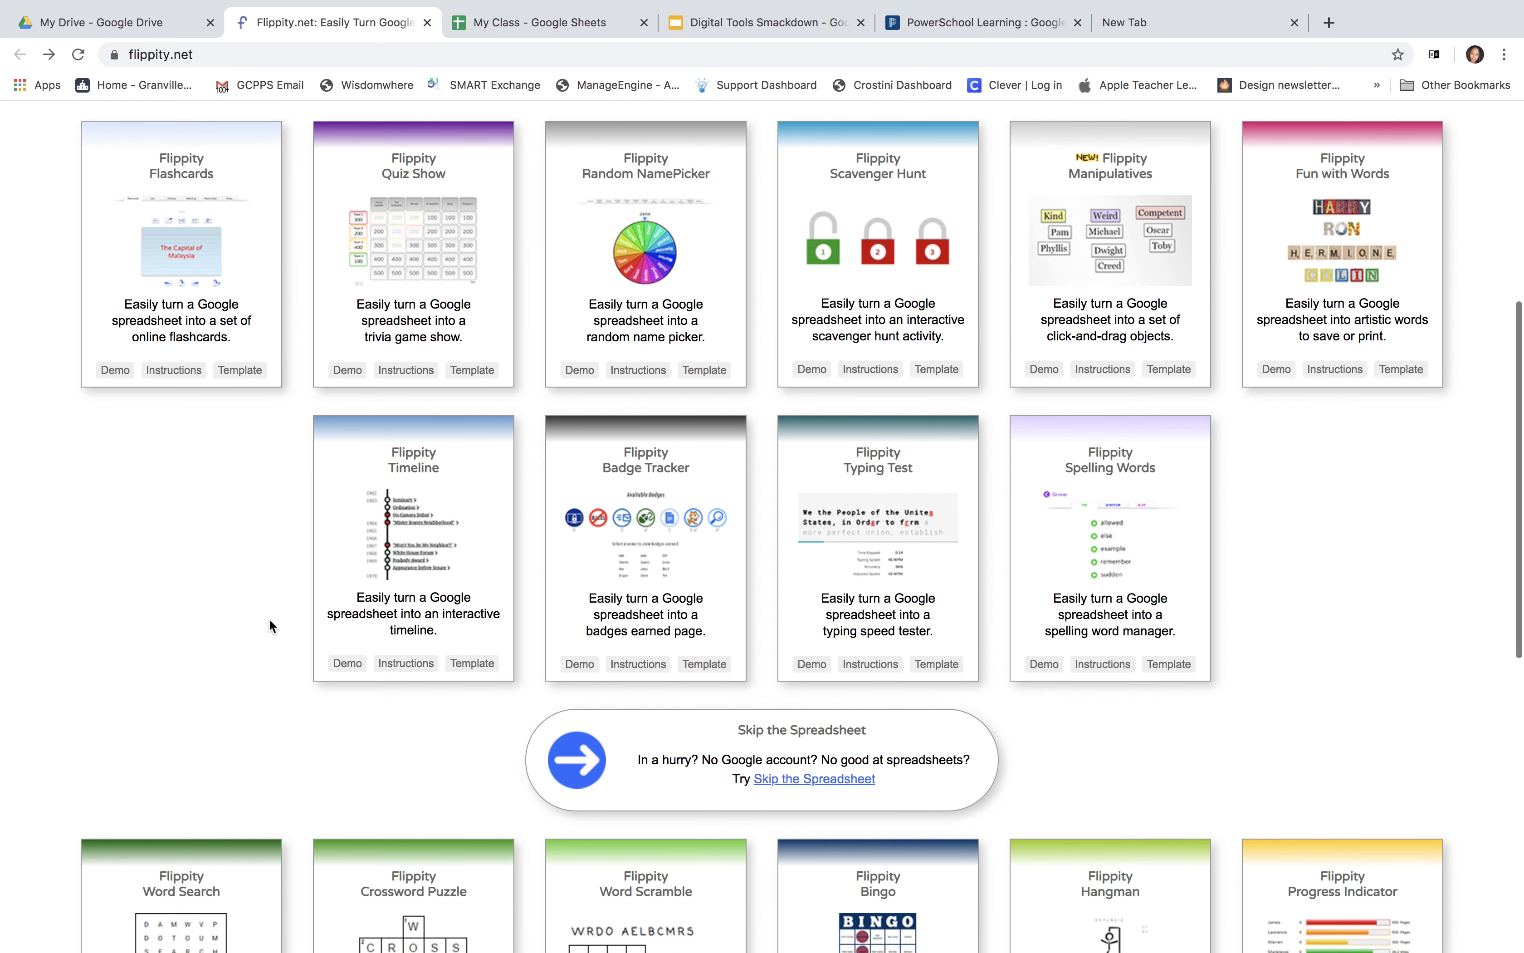
scroll(269, 618, "down", 1)
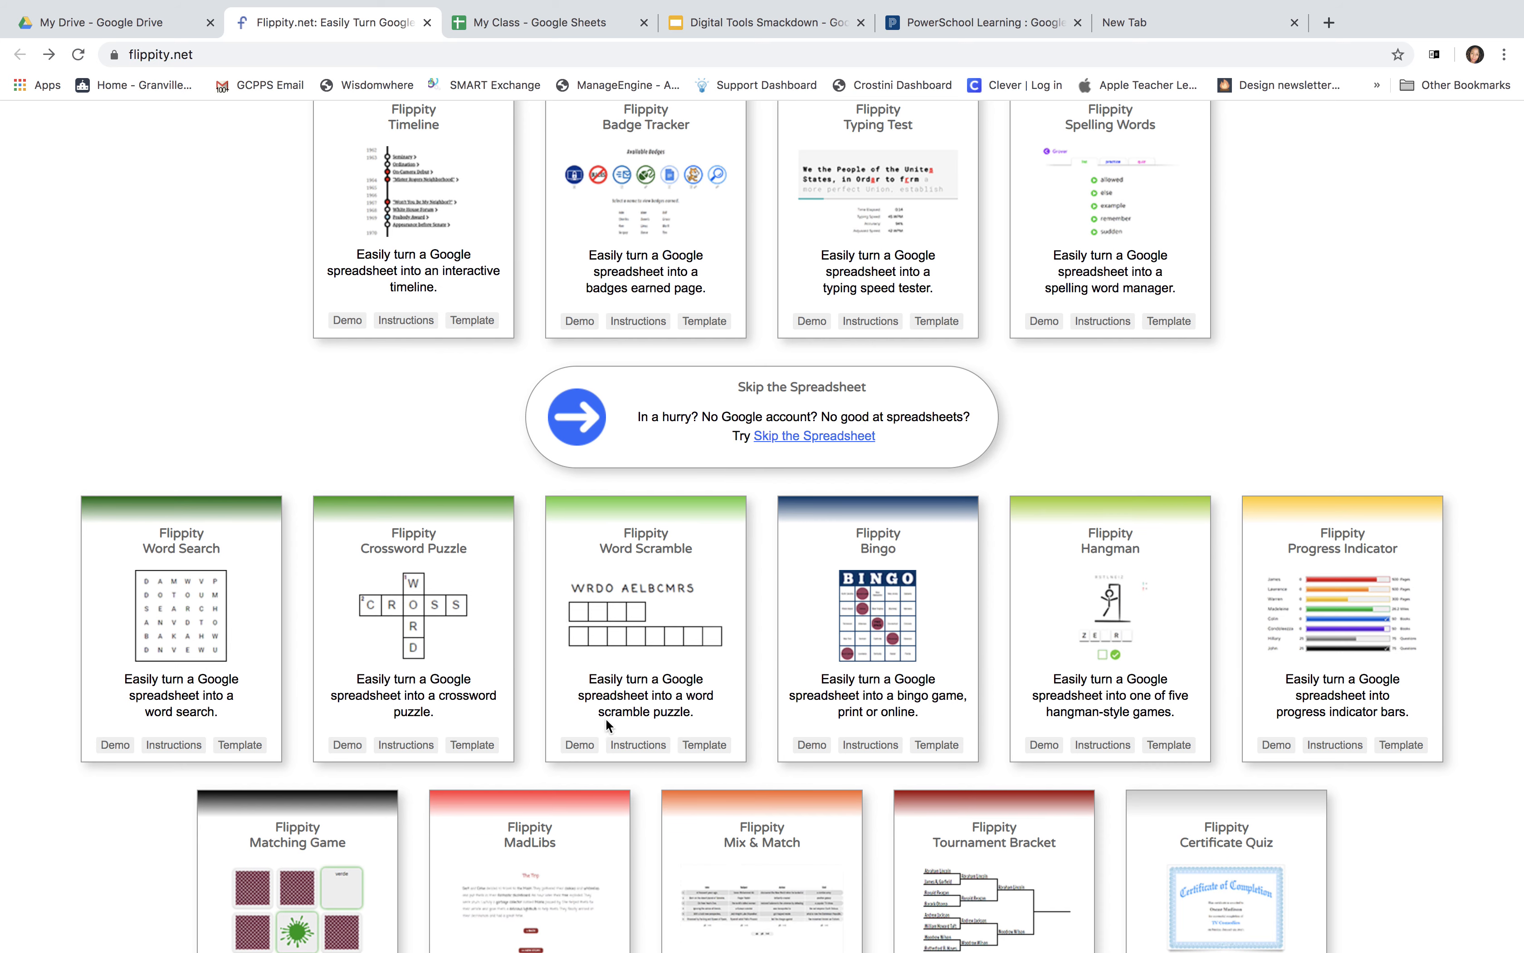
scroll(610, 699, "down", 1)
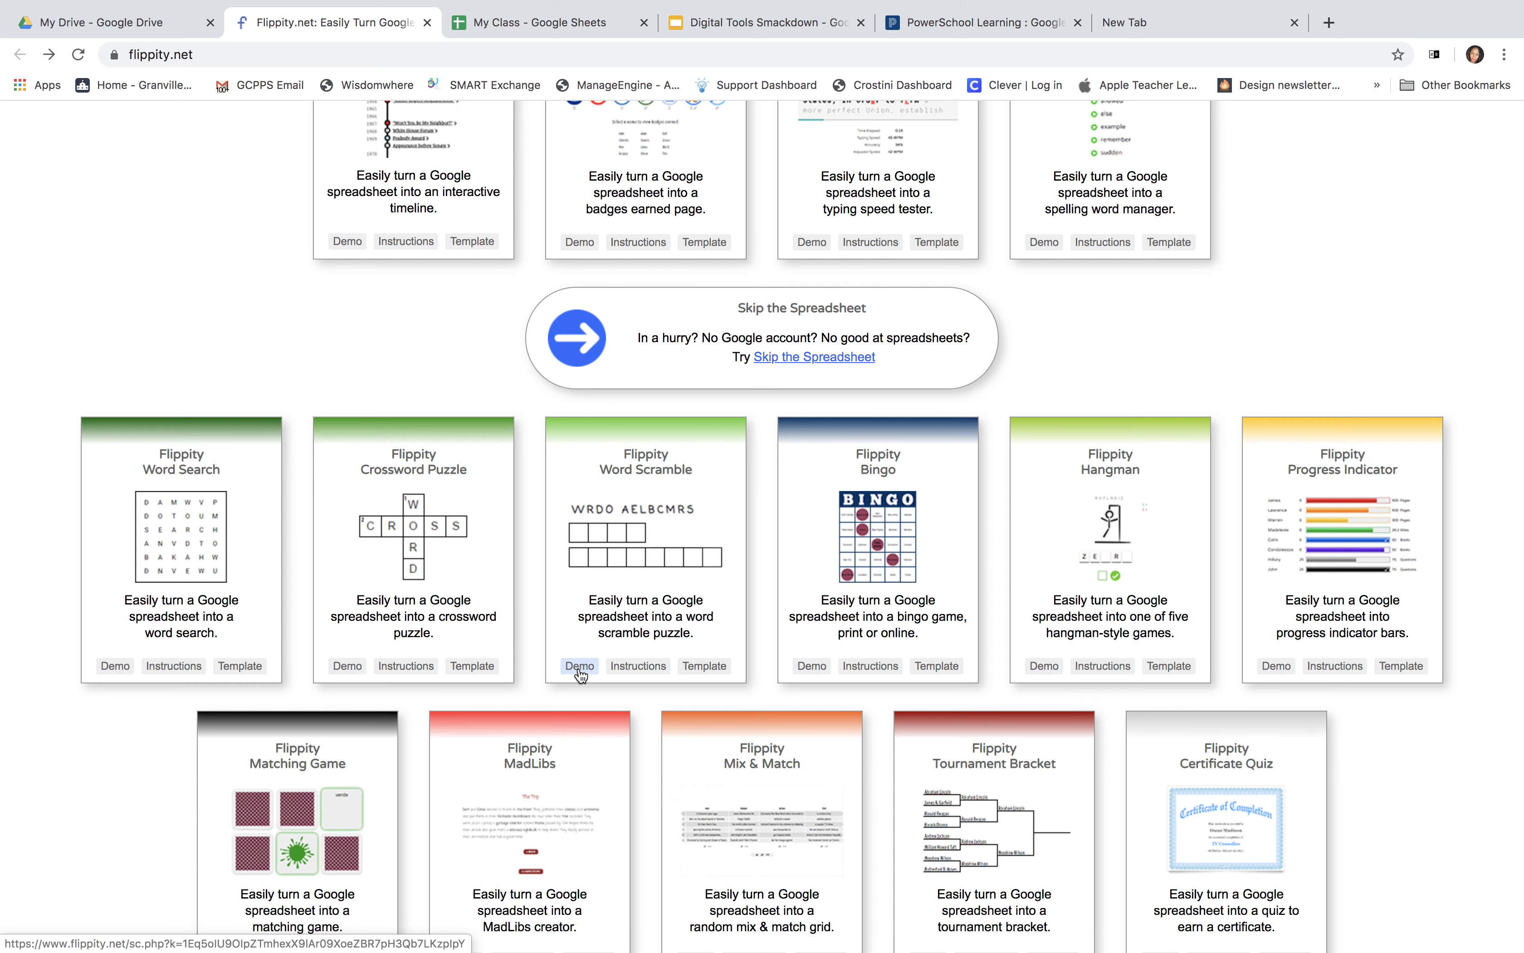
left_click(704, 666)
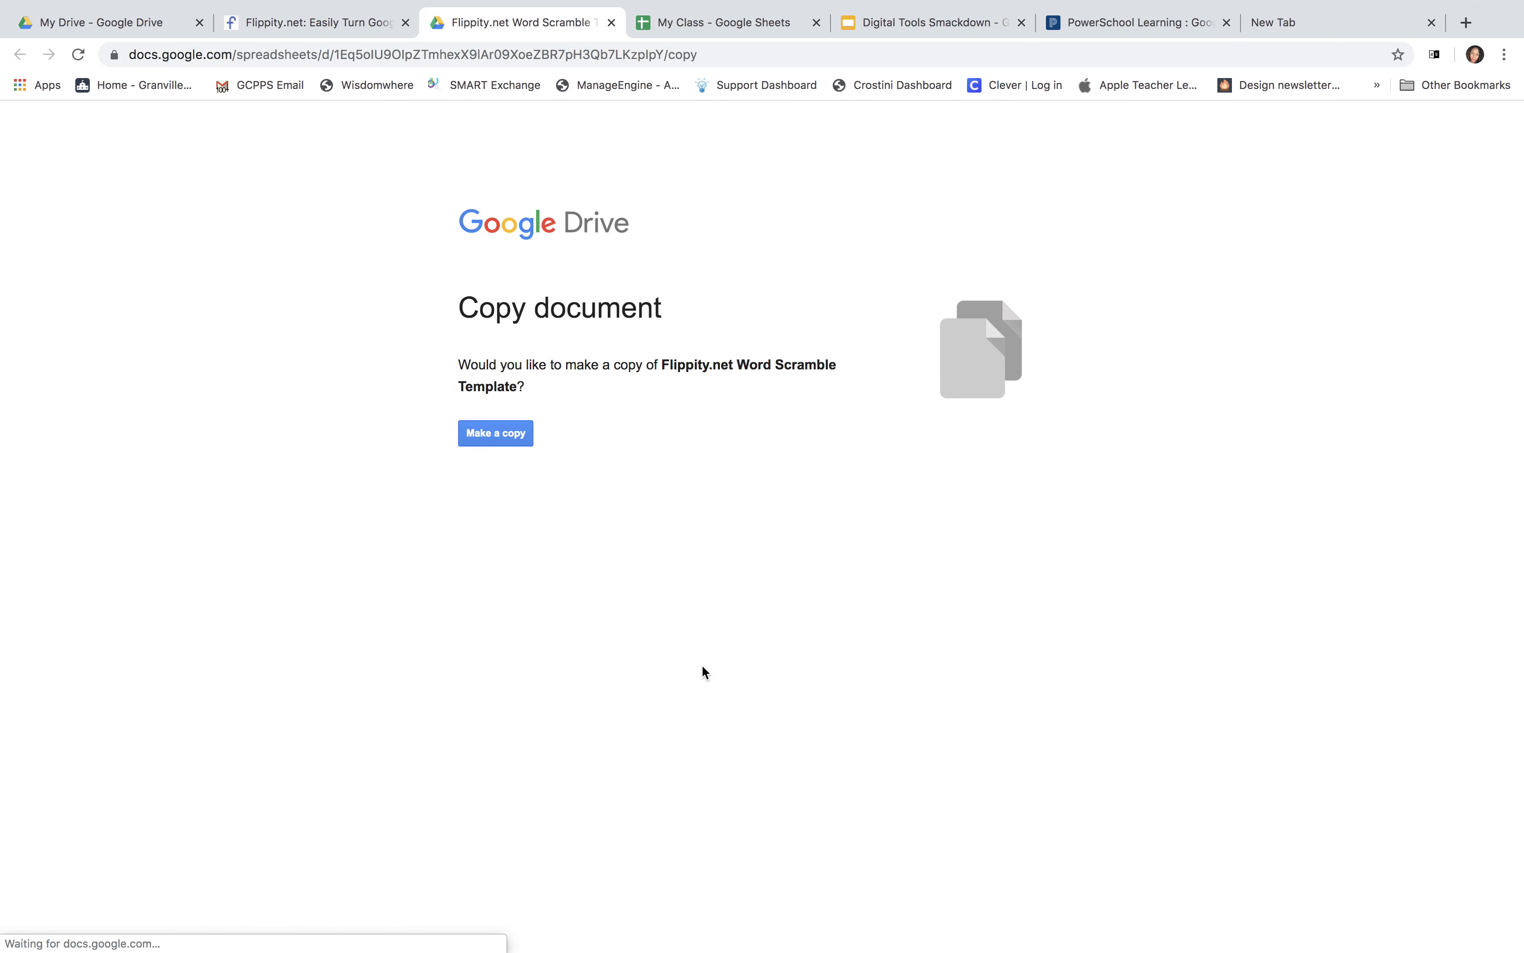
left_click(486, 434)
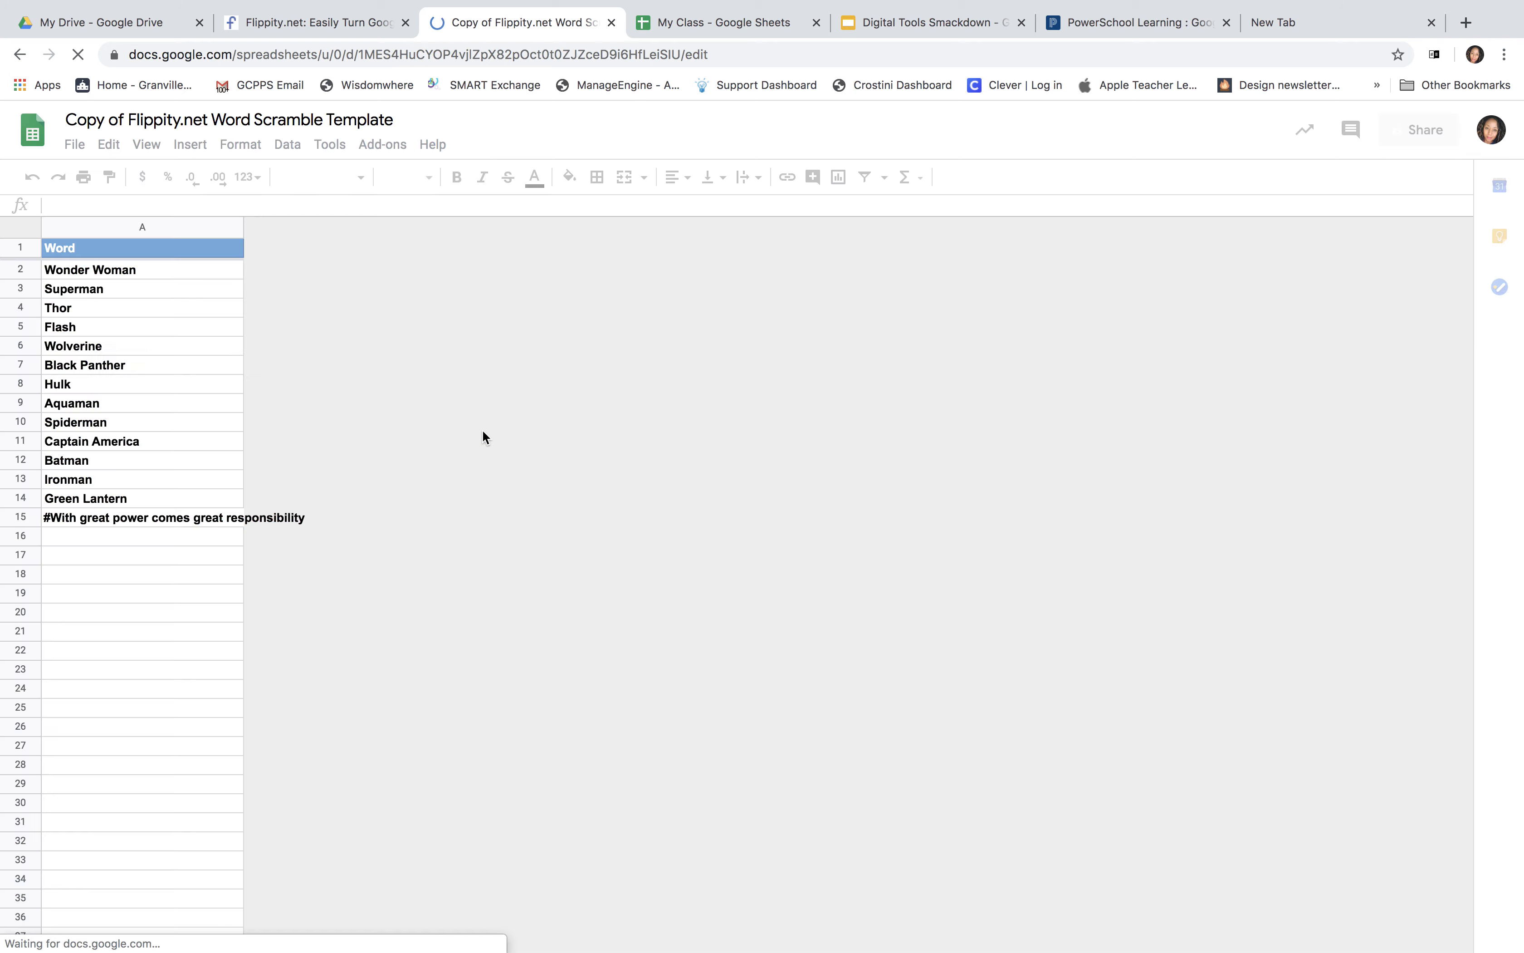
Step: Replace the sample word in cell A2 of the Word column with Weather
left_click(147, 271)
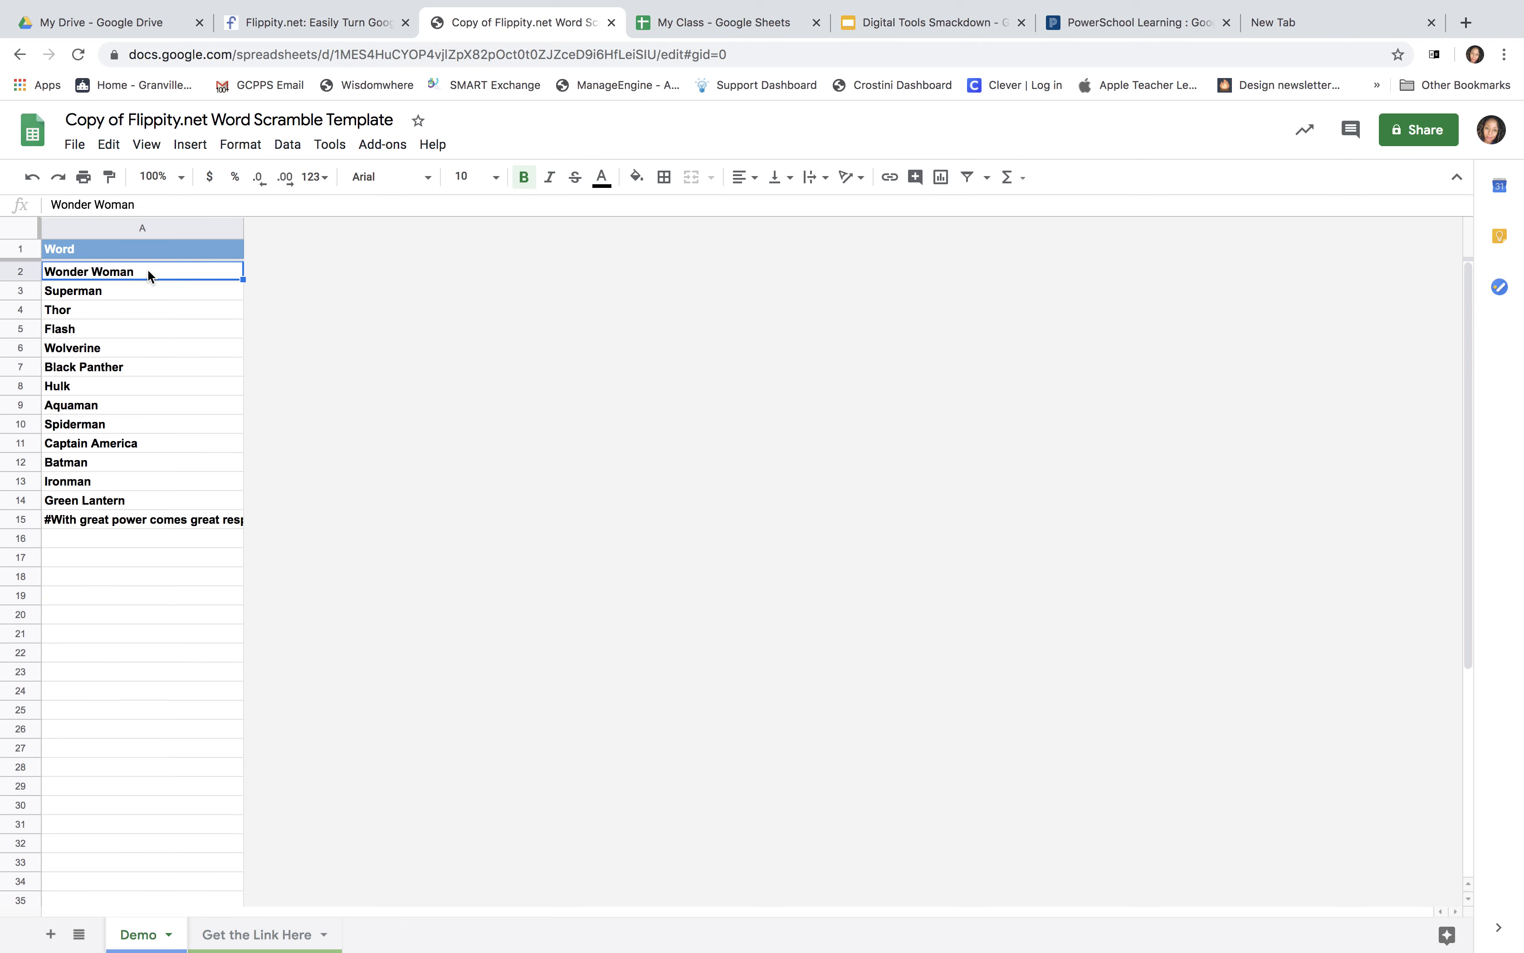
double_click(148, 269)
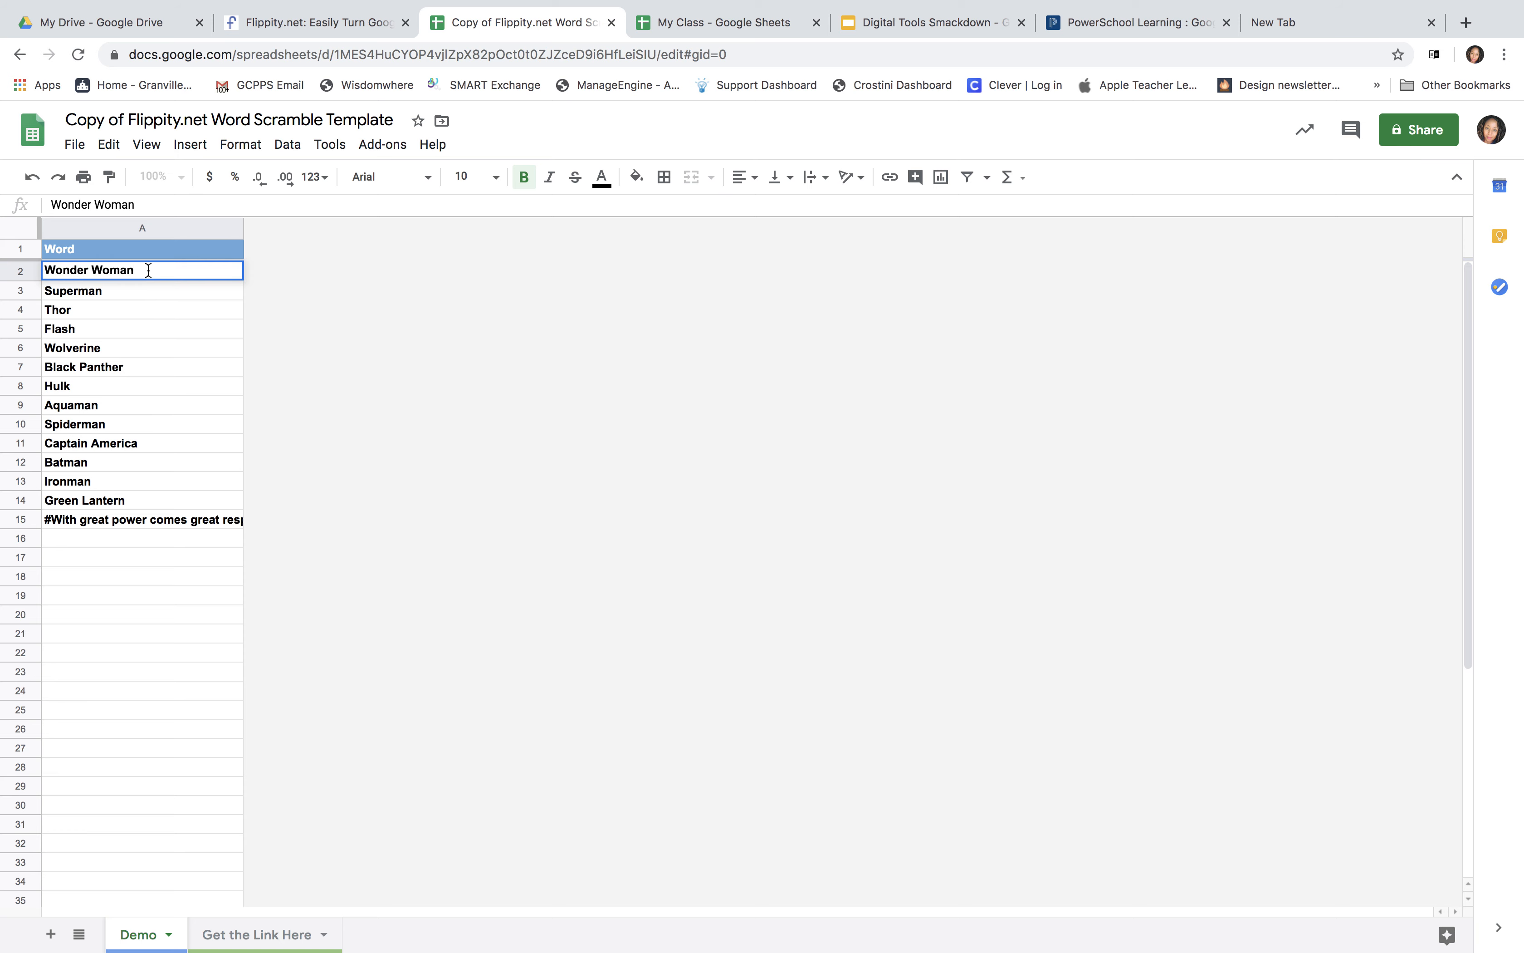
key("BackSpace")
key("BackSpace")
key("BackSpace")
key("BackSpace")
key("BackSpace")
key("BackSpace")
key("BackSpace")
key("BackSpace")
key("BackSpace")
key("BackSpace")
key("BackSpace")
type("eather")
key("Return")
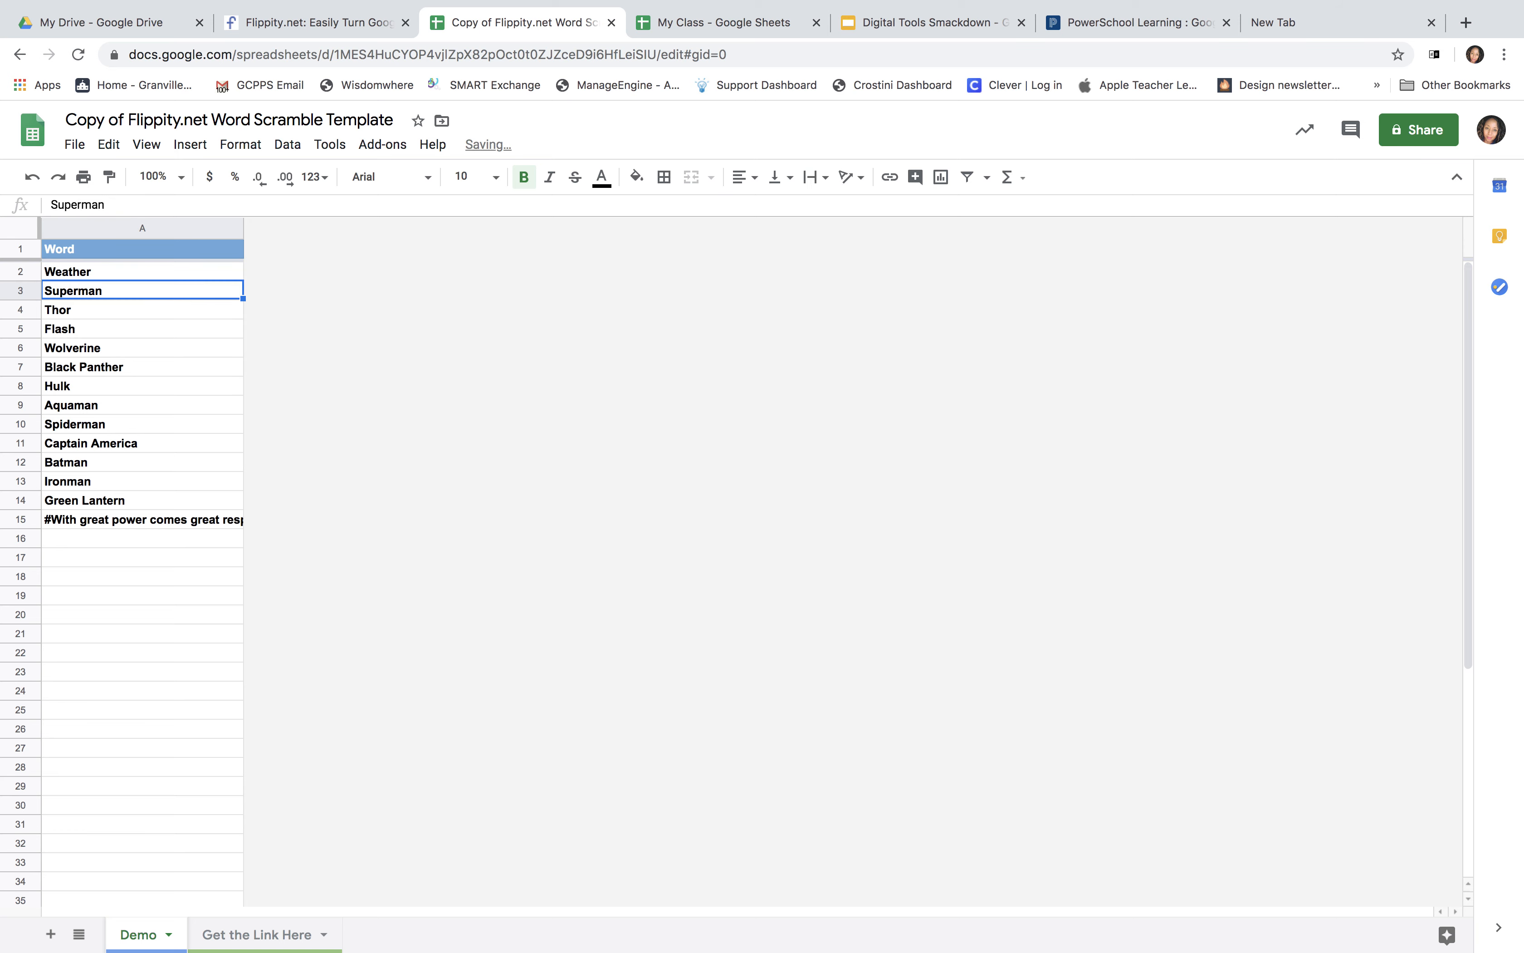
Step: Replace the sample words in cells A3 to A5 with Storms, Clouds and Rain
type("Storms")
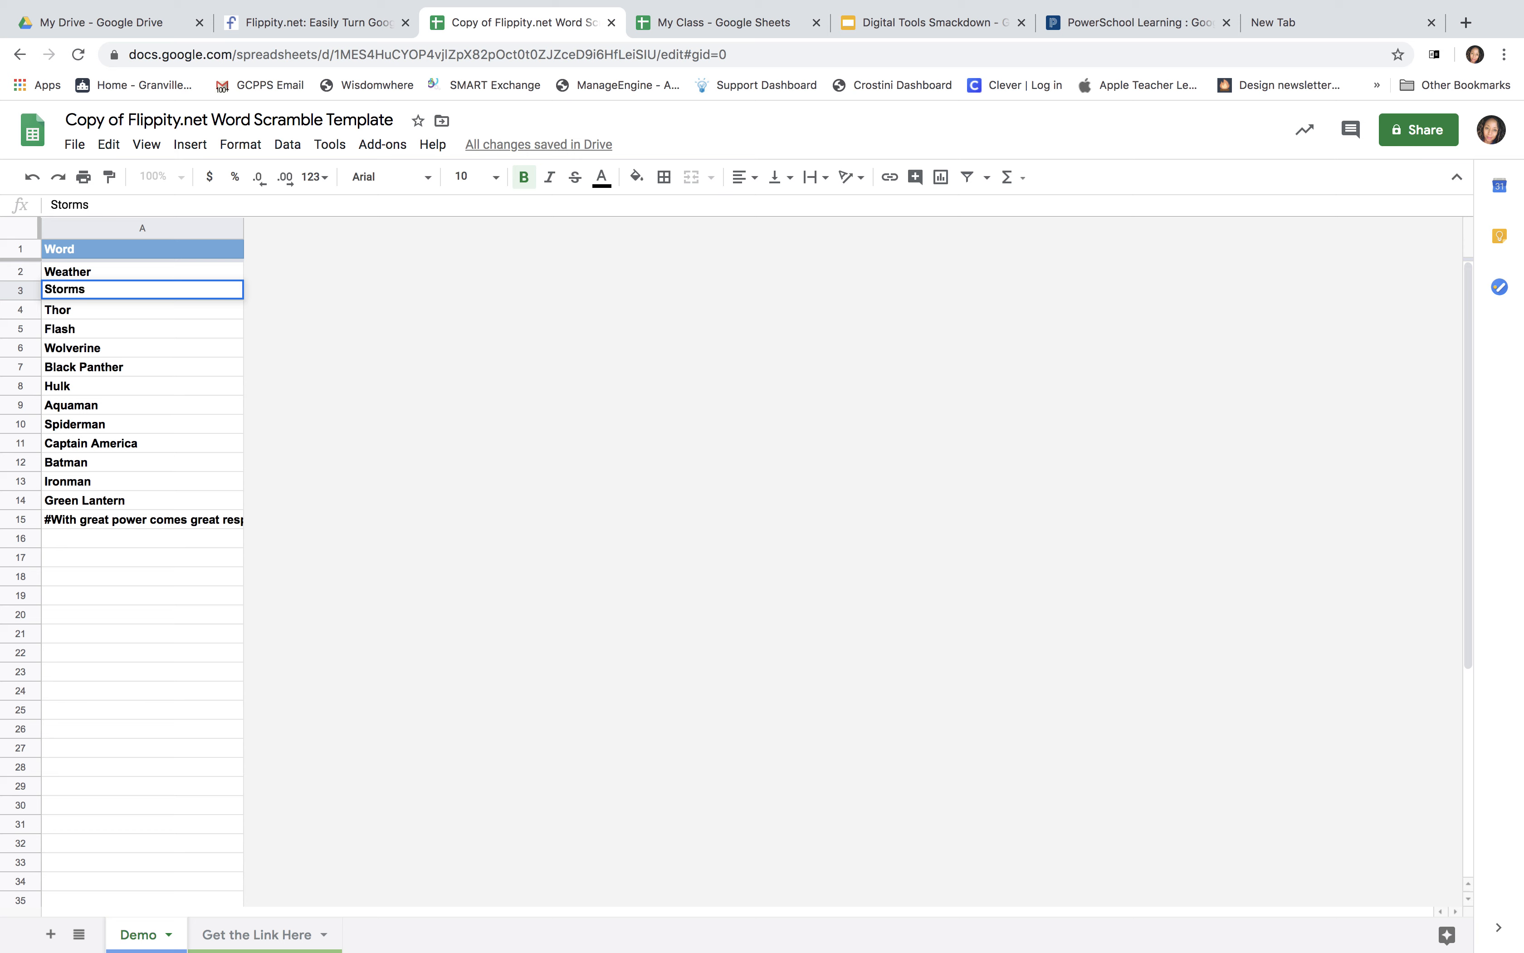
key("Return")
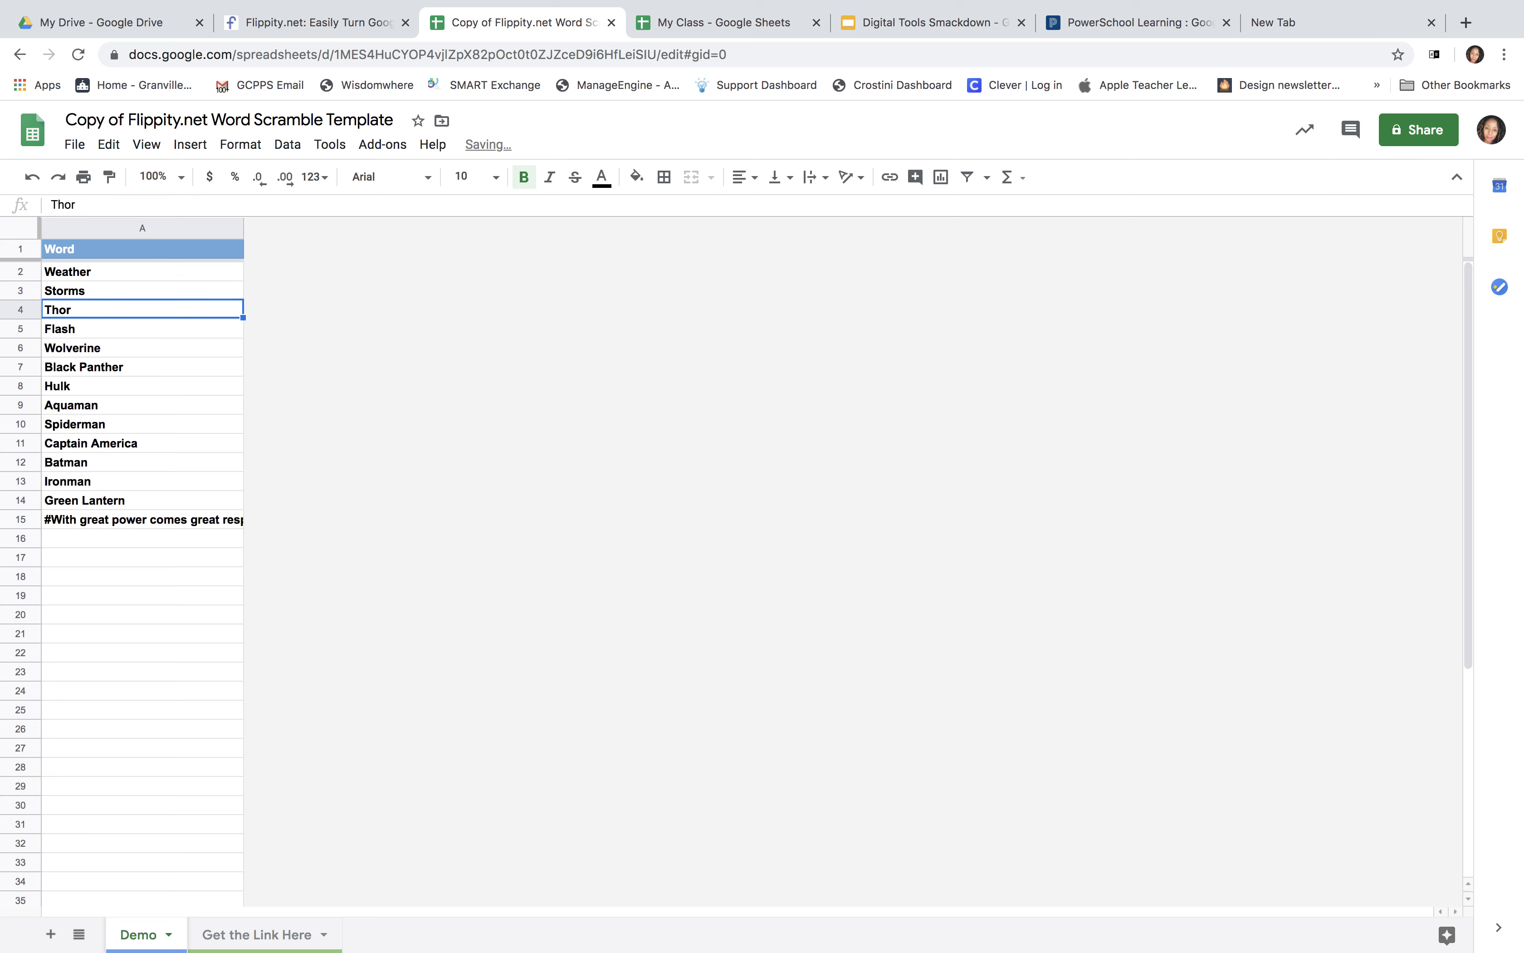
type("Clo")
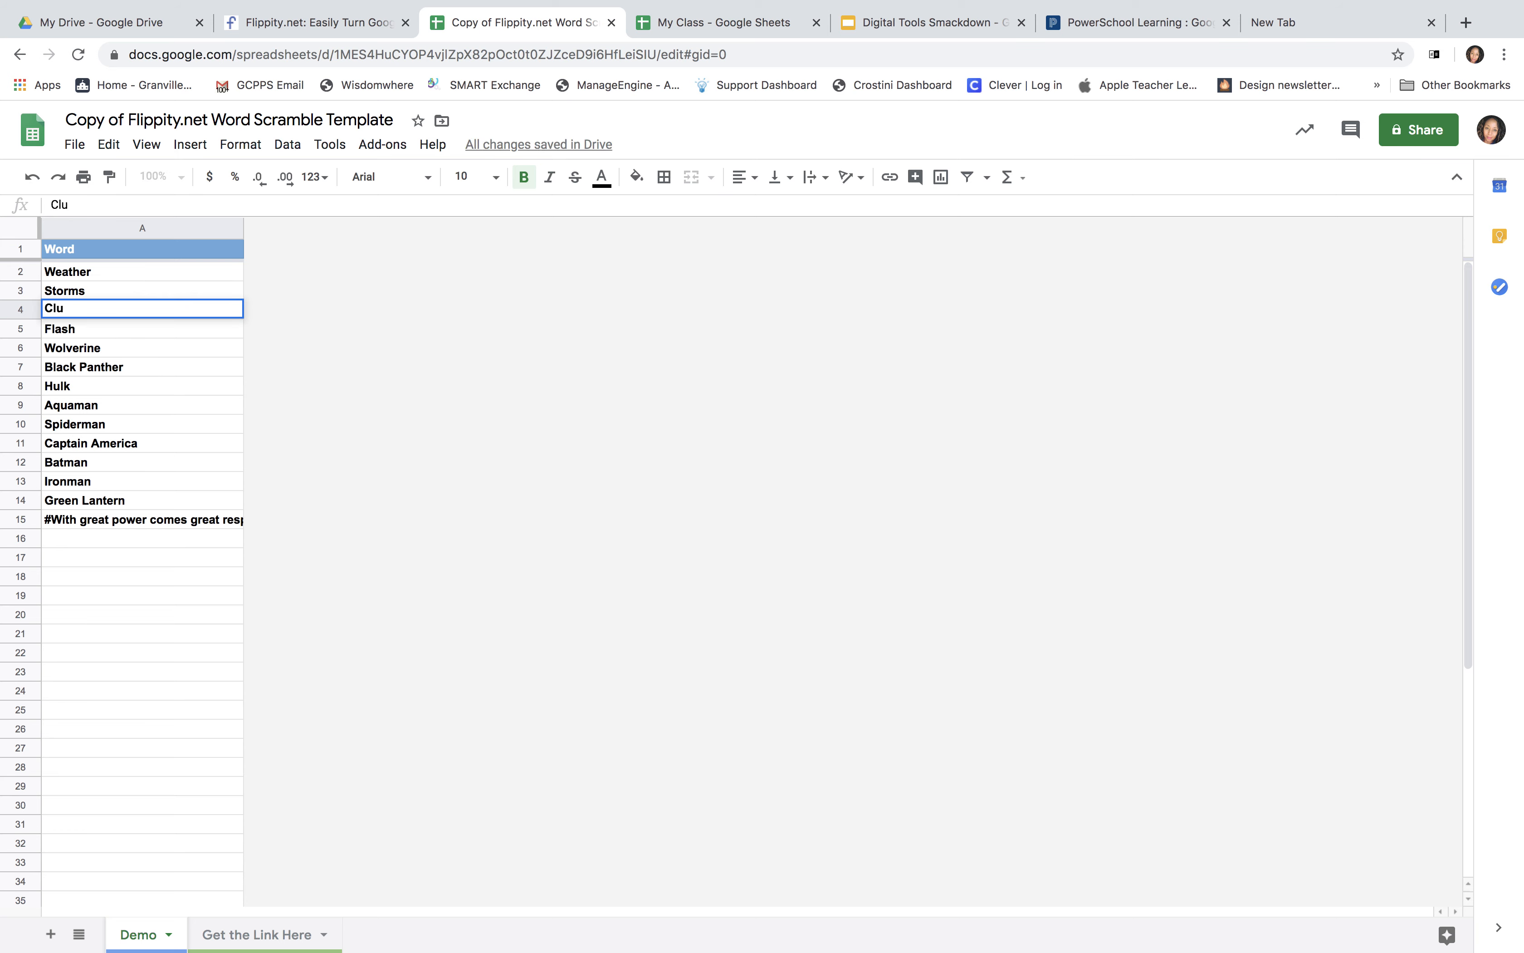
type("uds")
key("Return")
type("R")
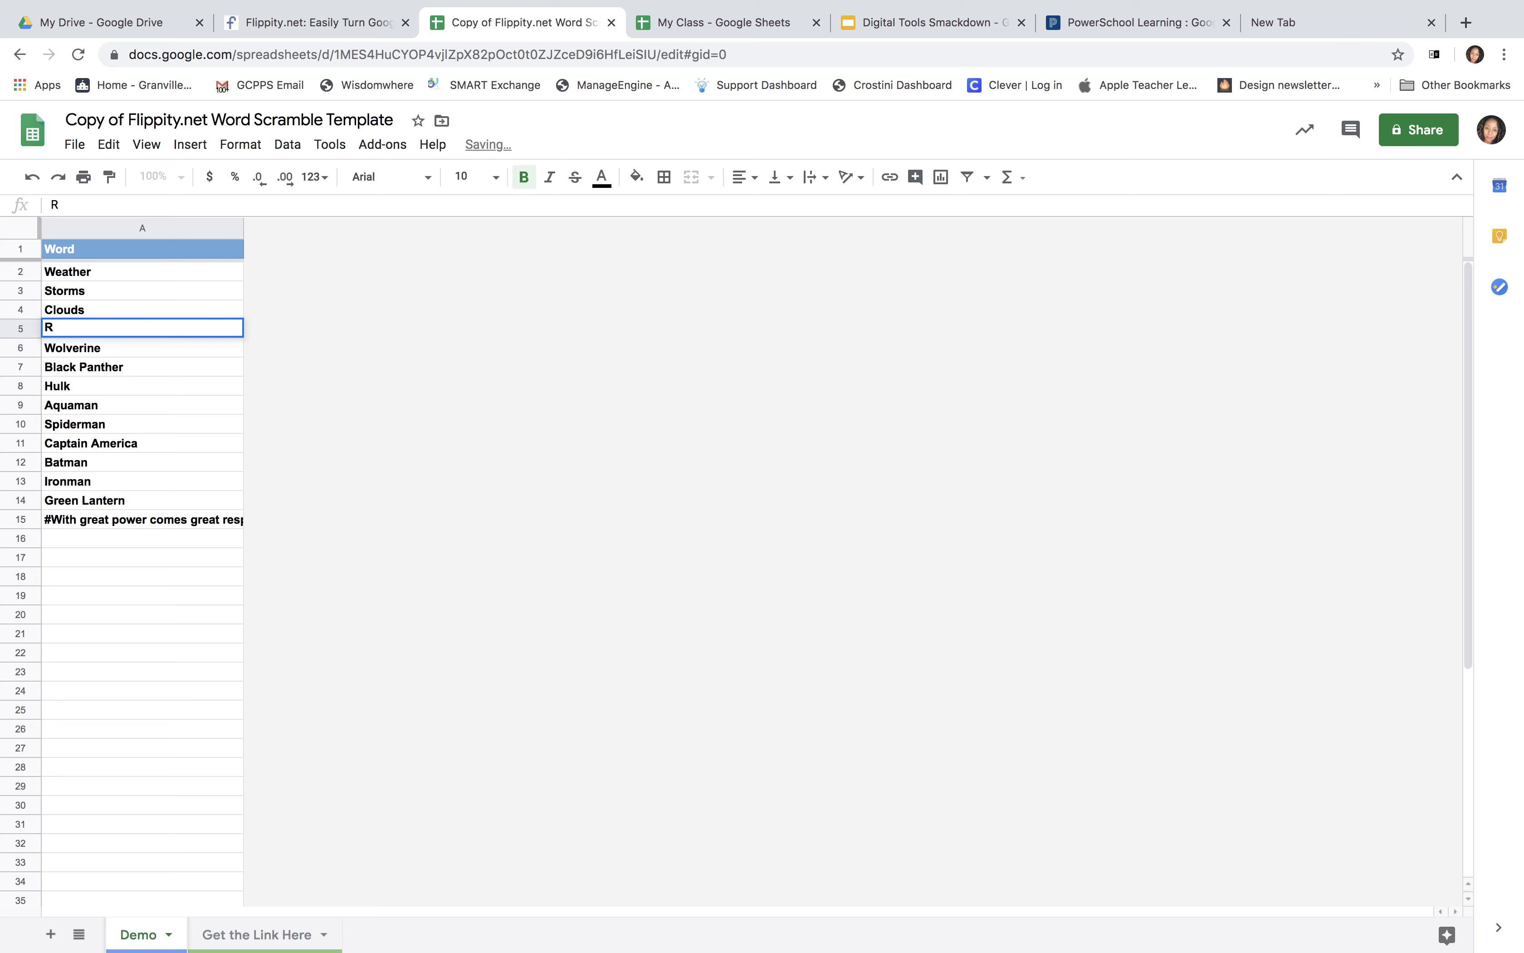
type("ain")
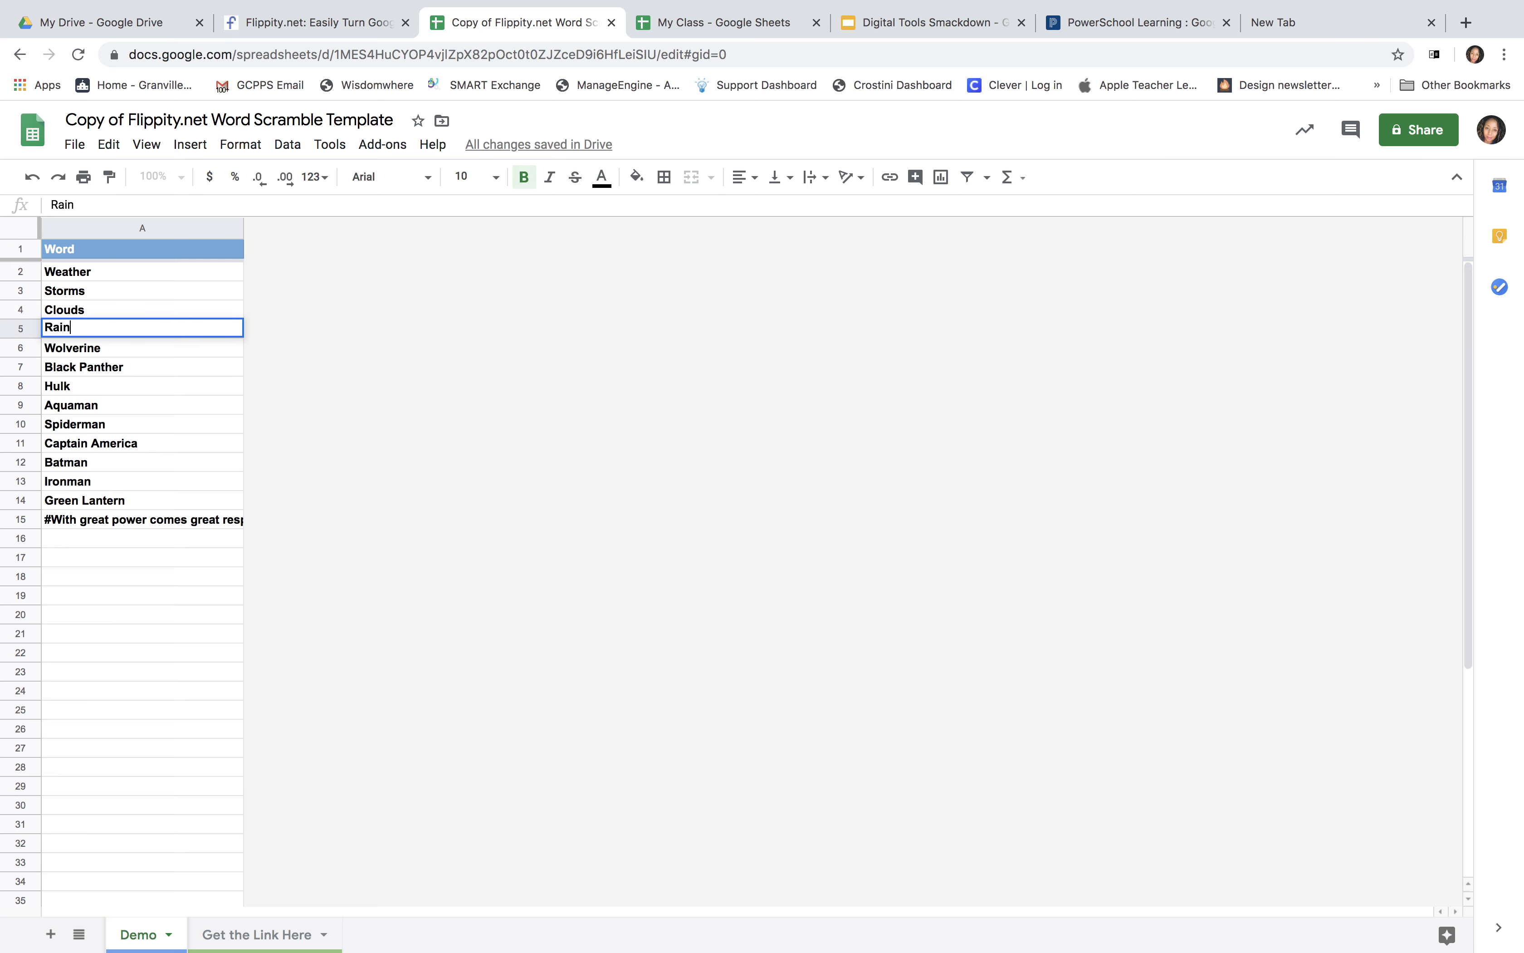
key("Return")
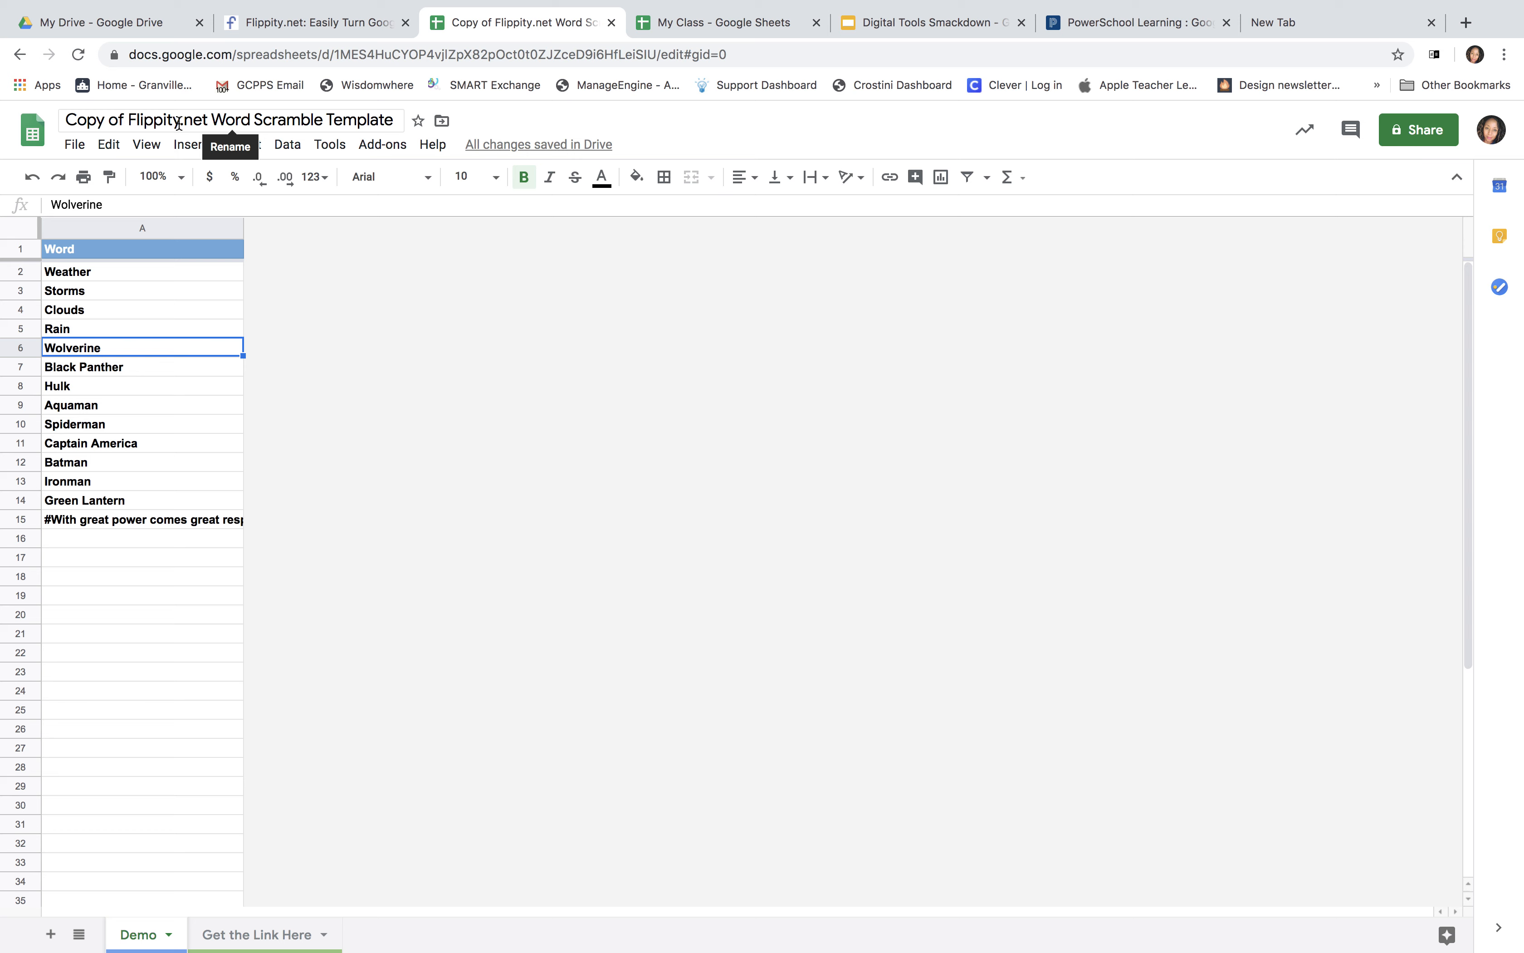
Step: Rename the Demo worksheet as Weather
left_click(170, 935)
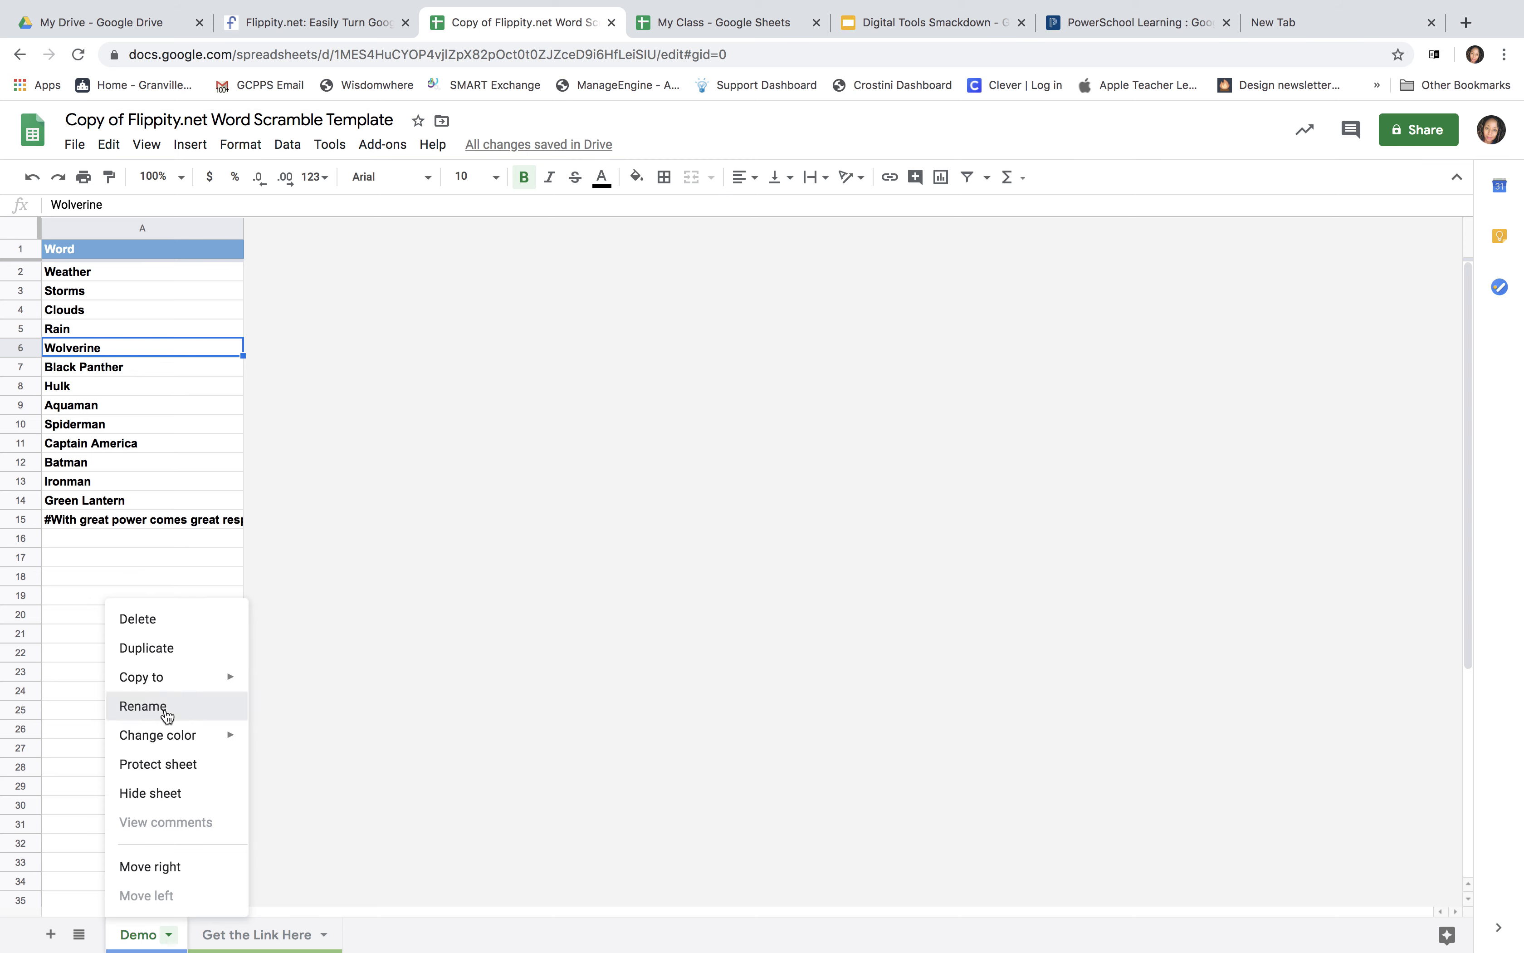
left_click(151, 706)
type("Weather")
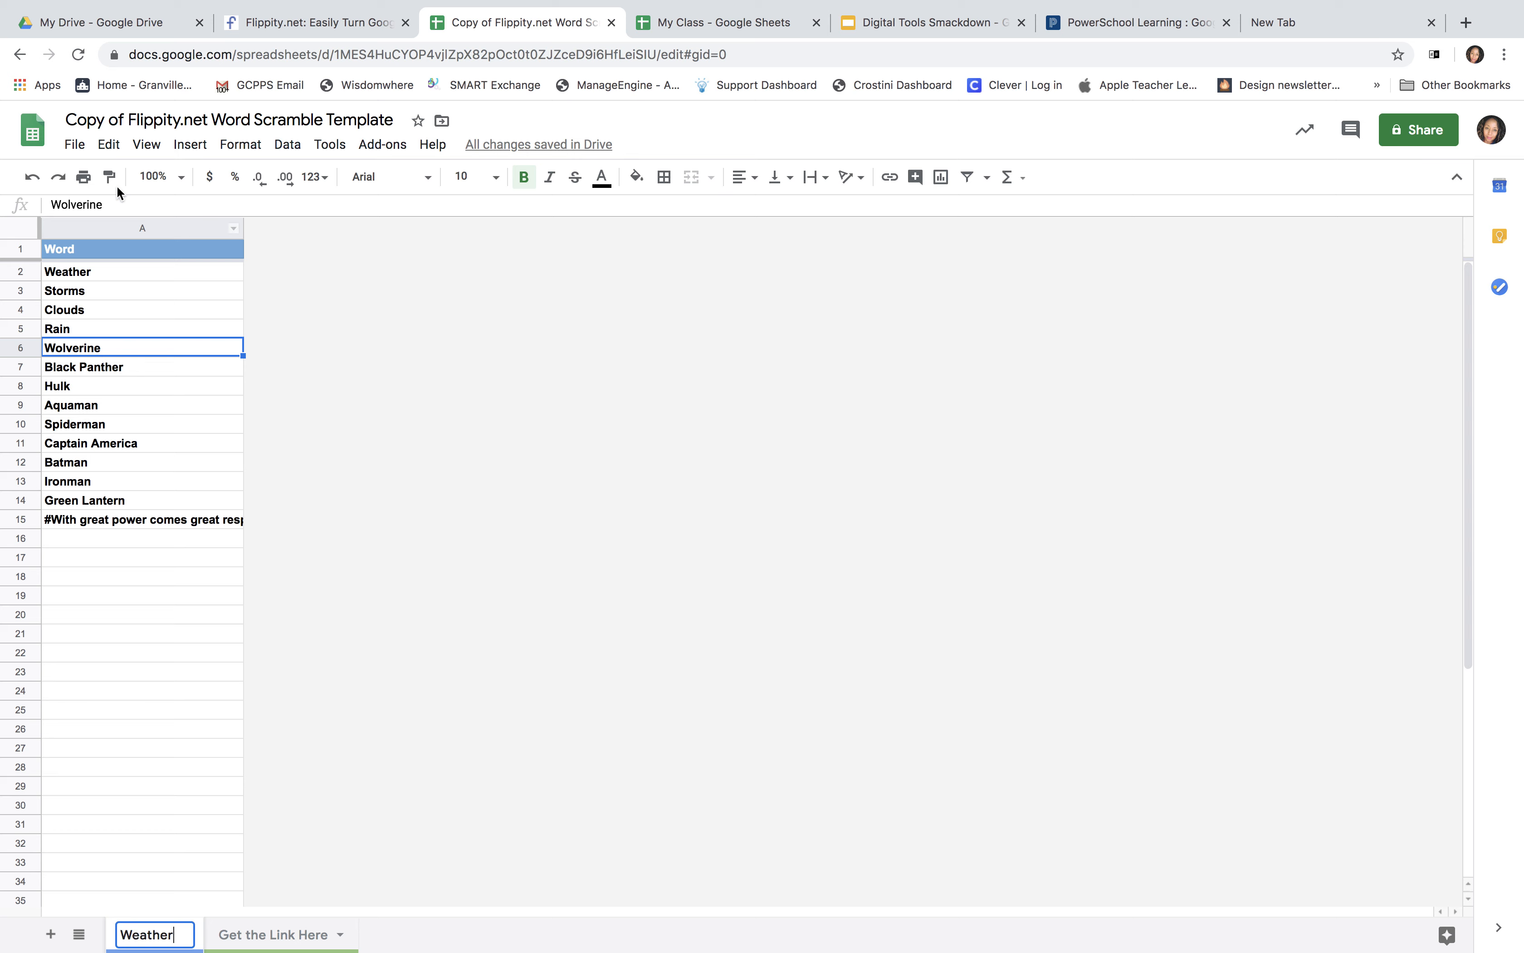
key("Return")
Step: Change the title of the copied Word Scramble spreadsheet to WEATHER
double_click(114, 121)
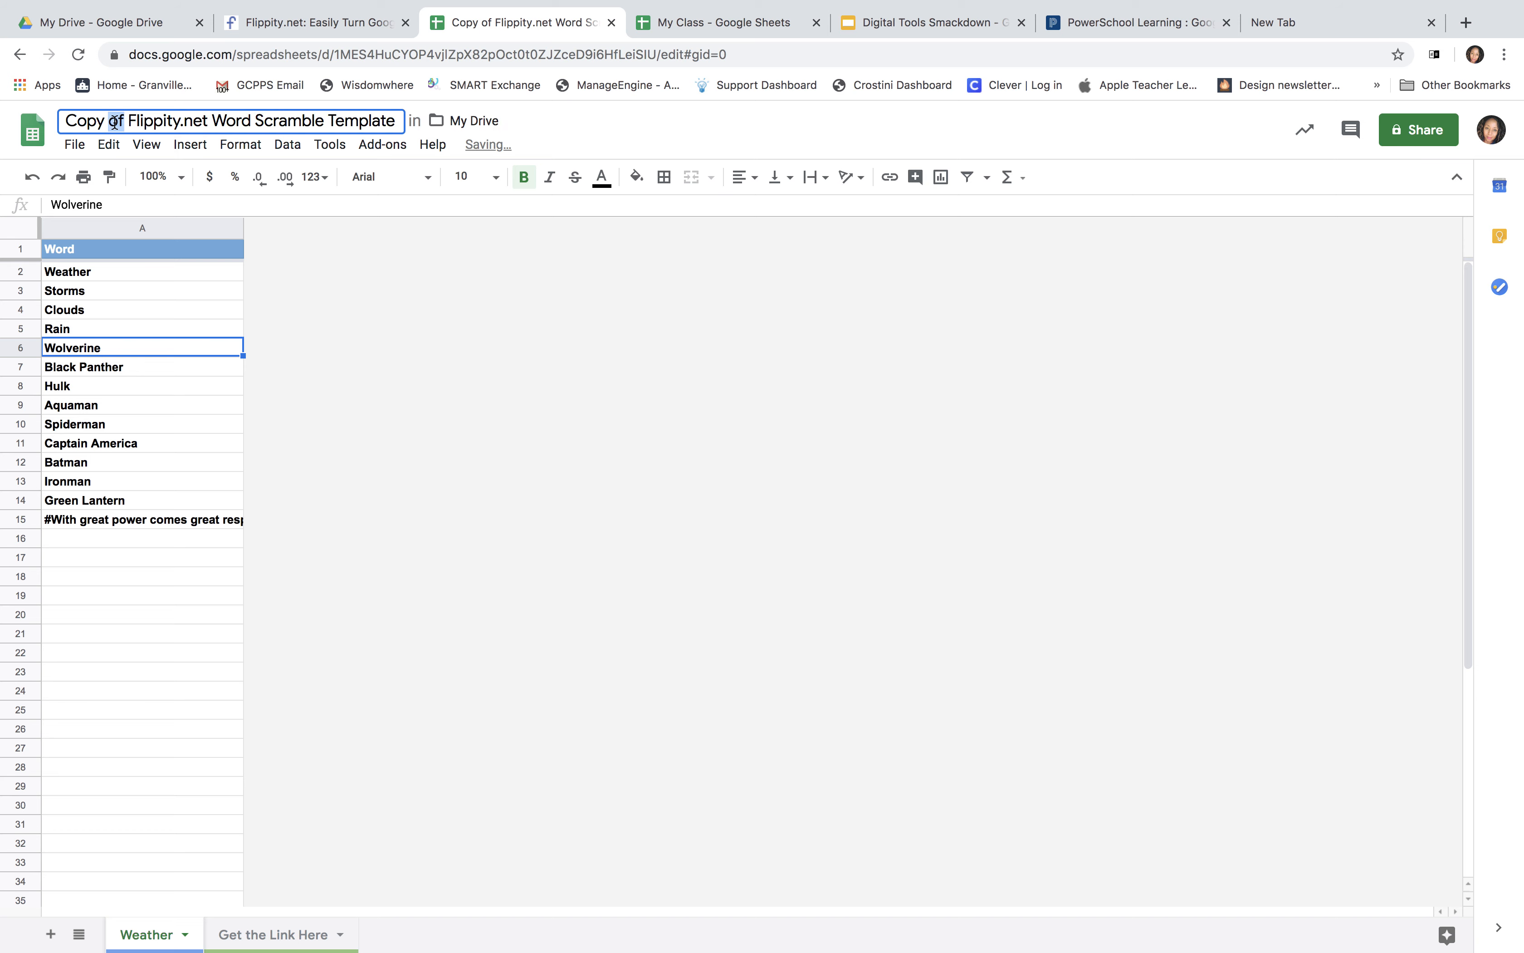
left_click_drag(63, 121, 398, 119)
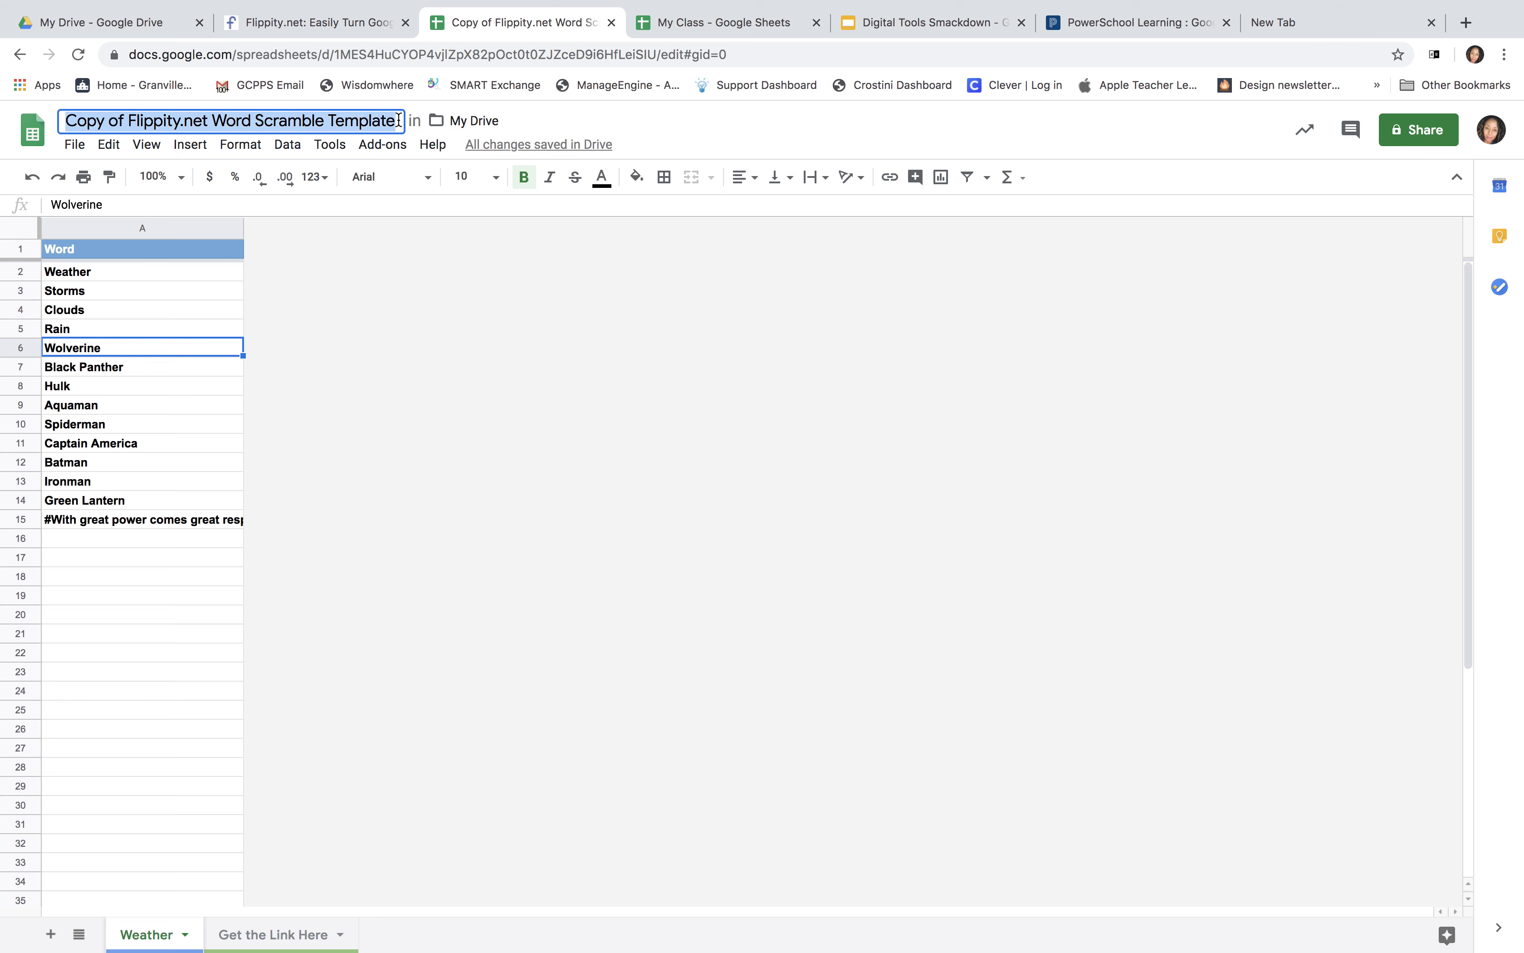
type("WE")
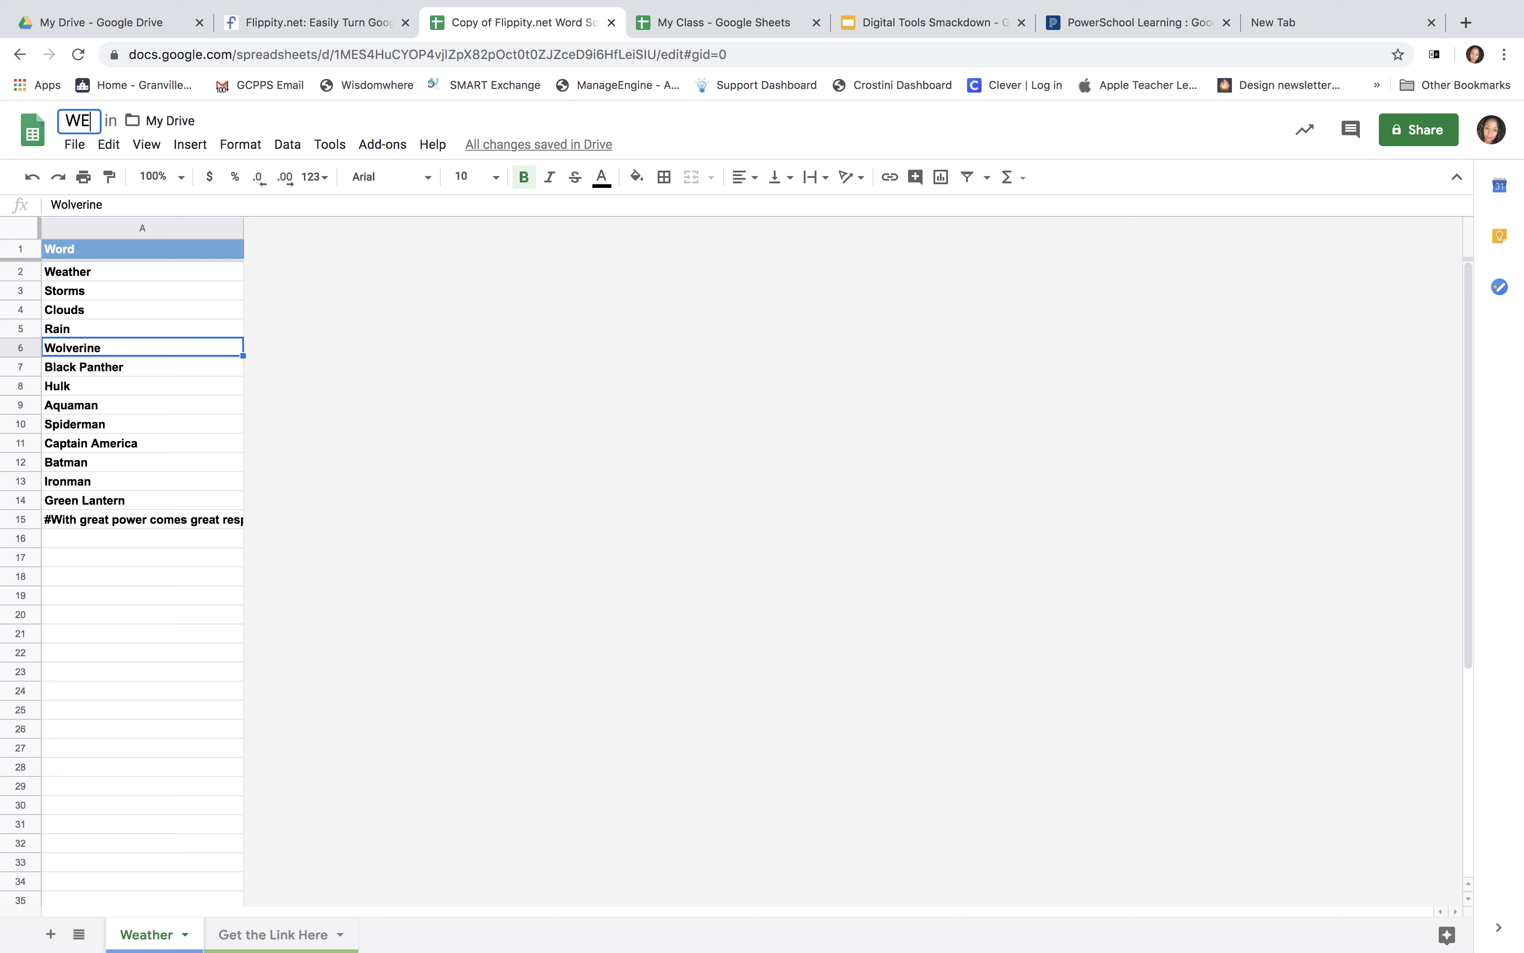
type("ATHER")
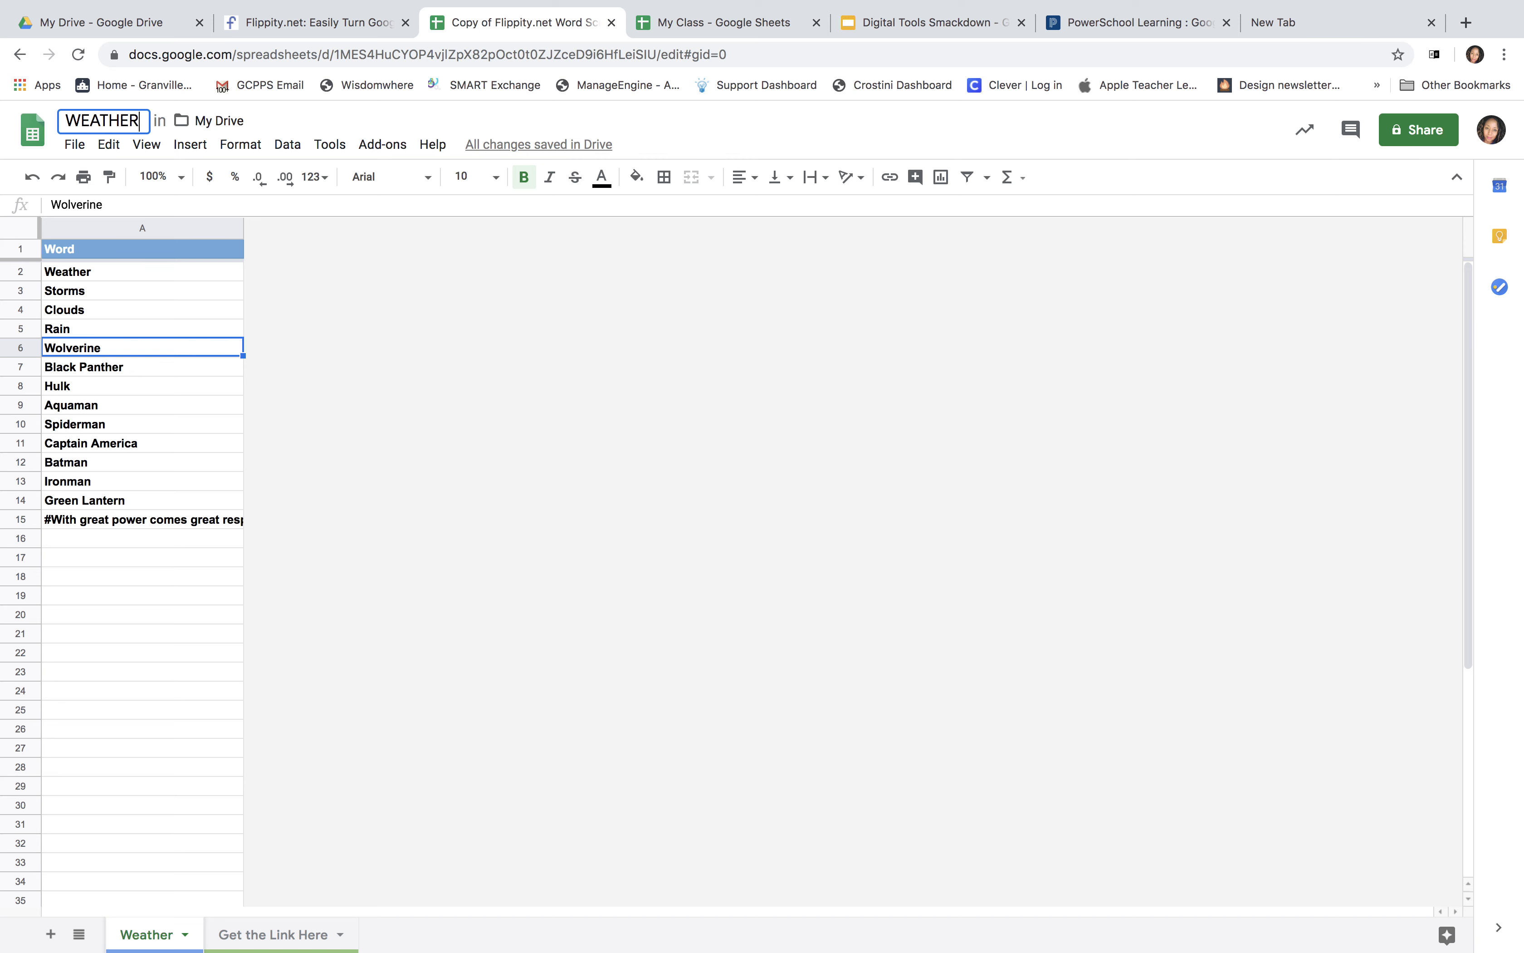
left_click(432, 330)
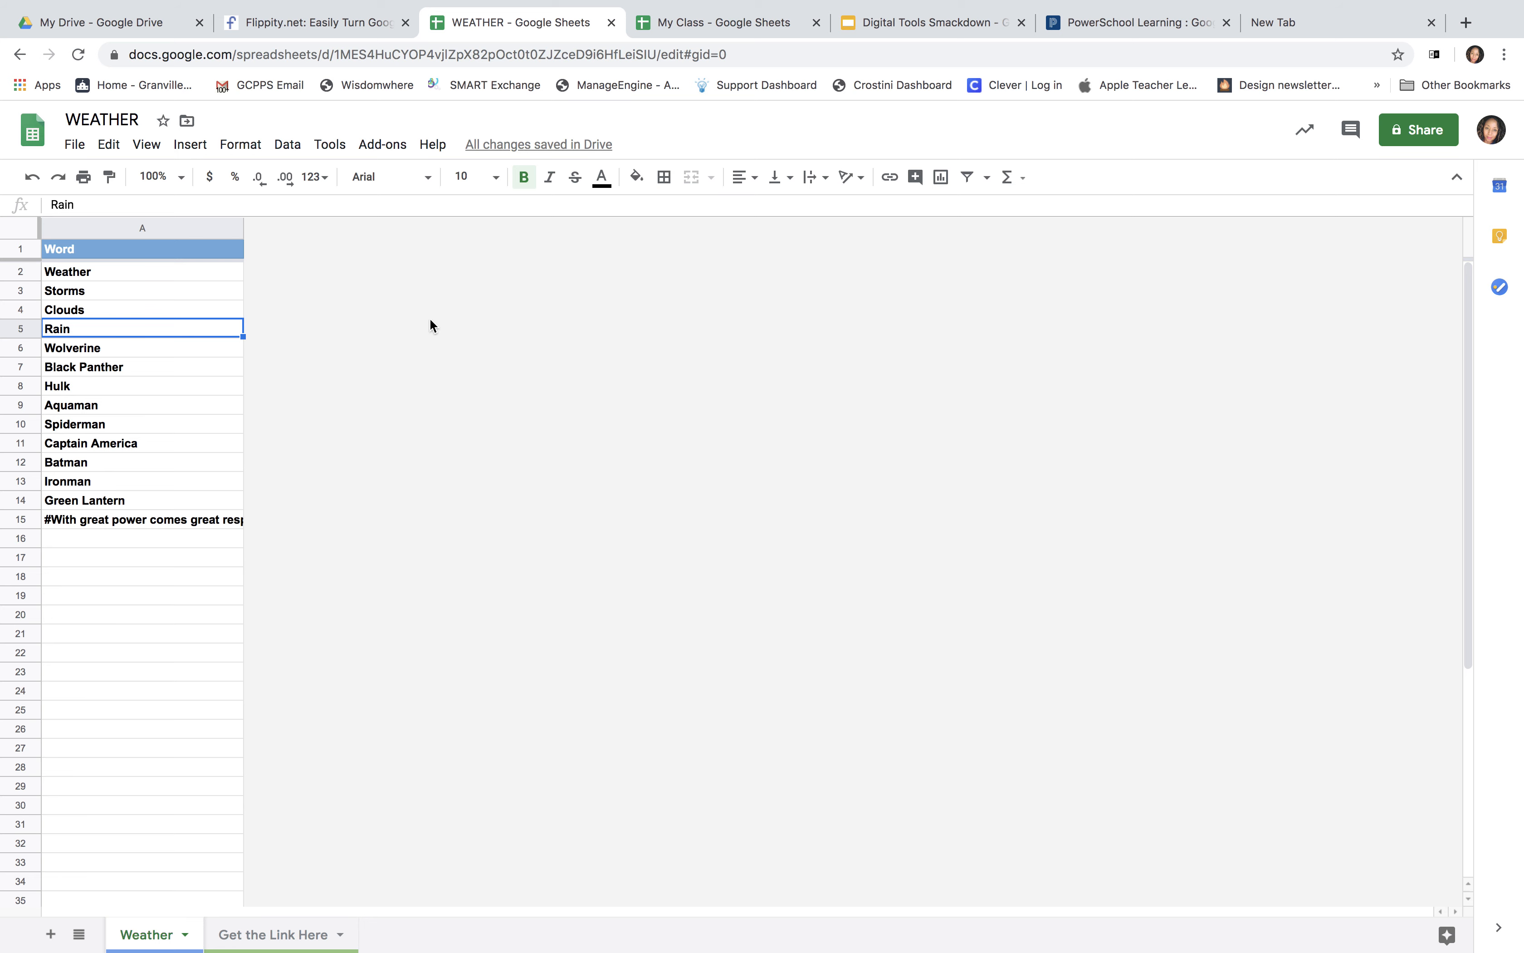
Step: Publish the entire WEATHER spreadsheet to the web as a web page
left_click(76, 147)
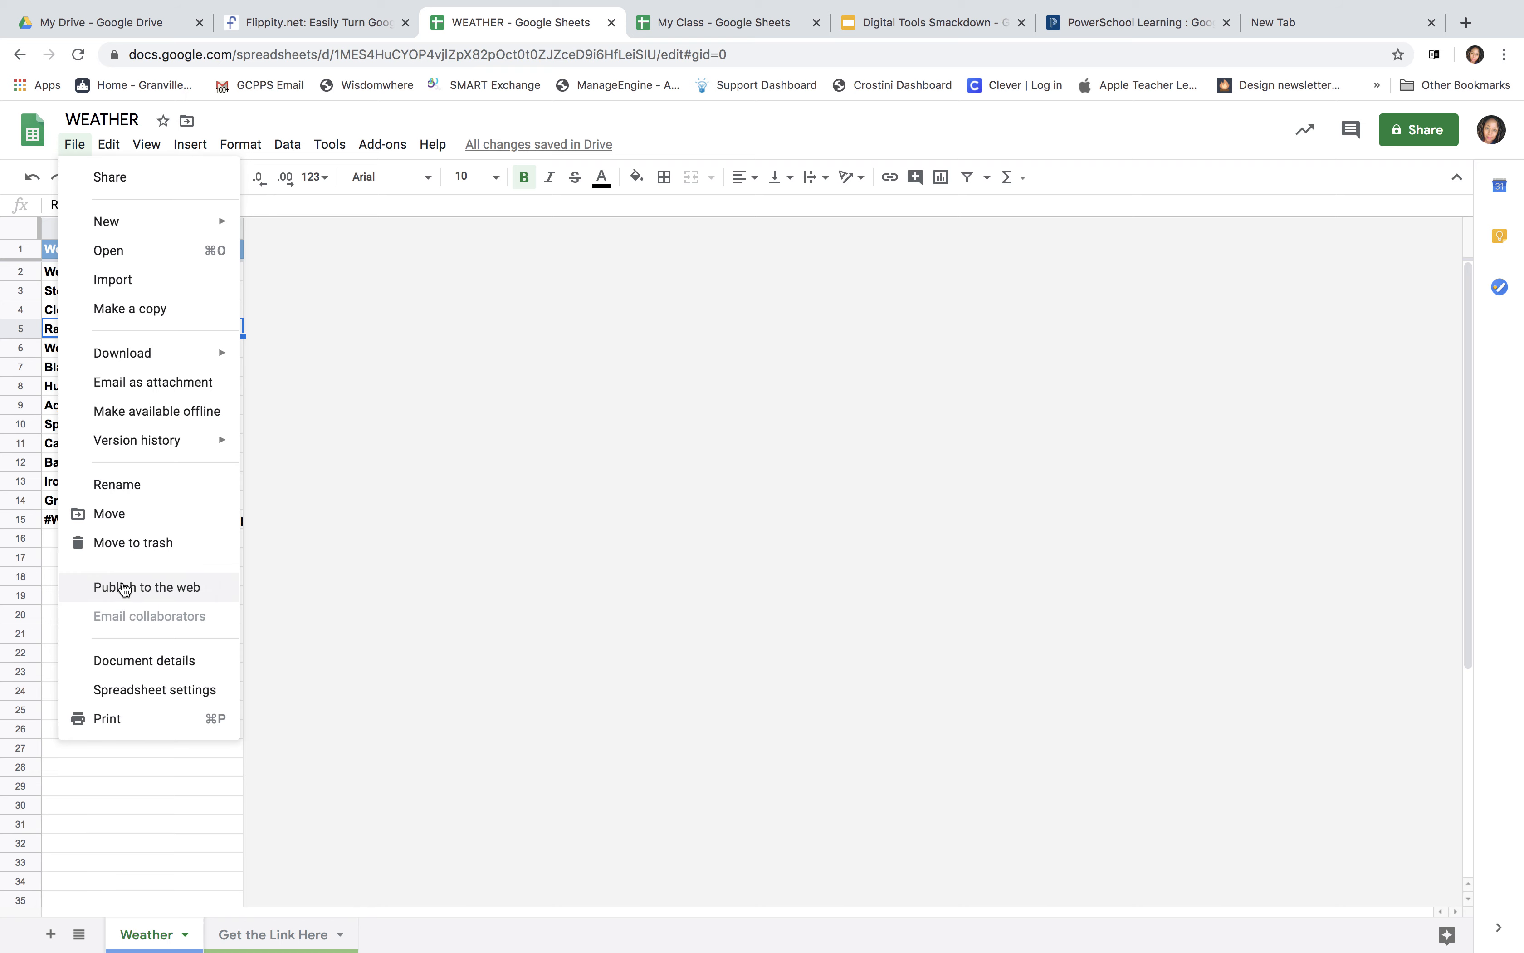
left_click(123, 587)
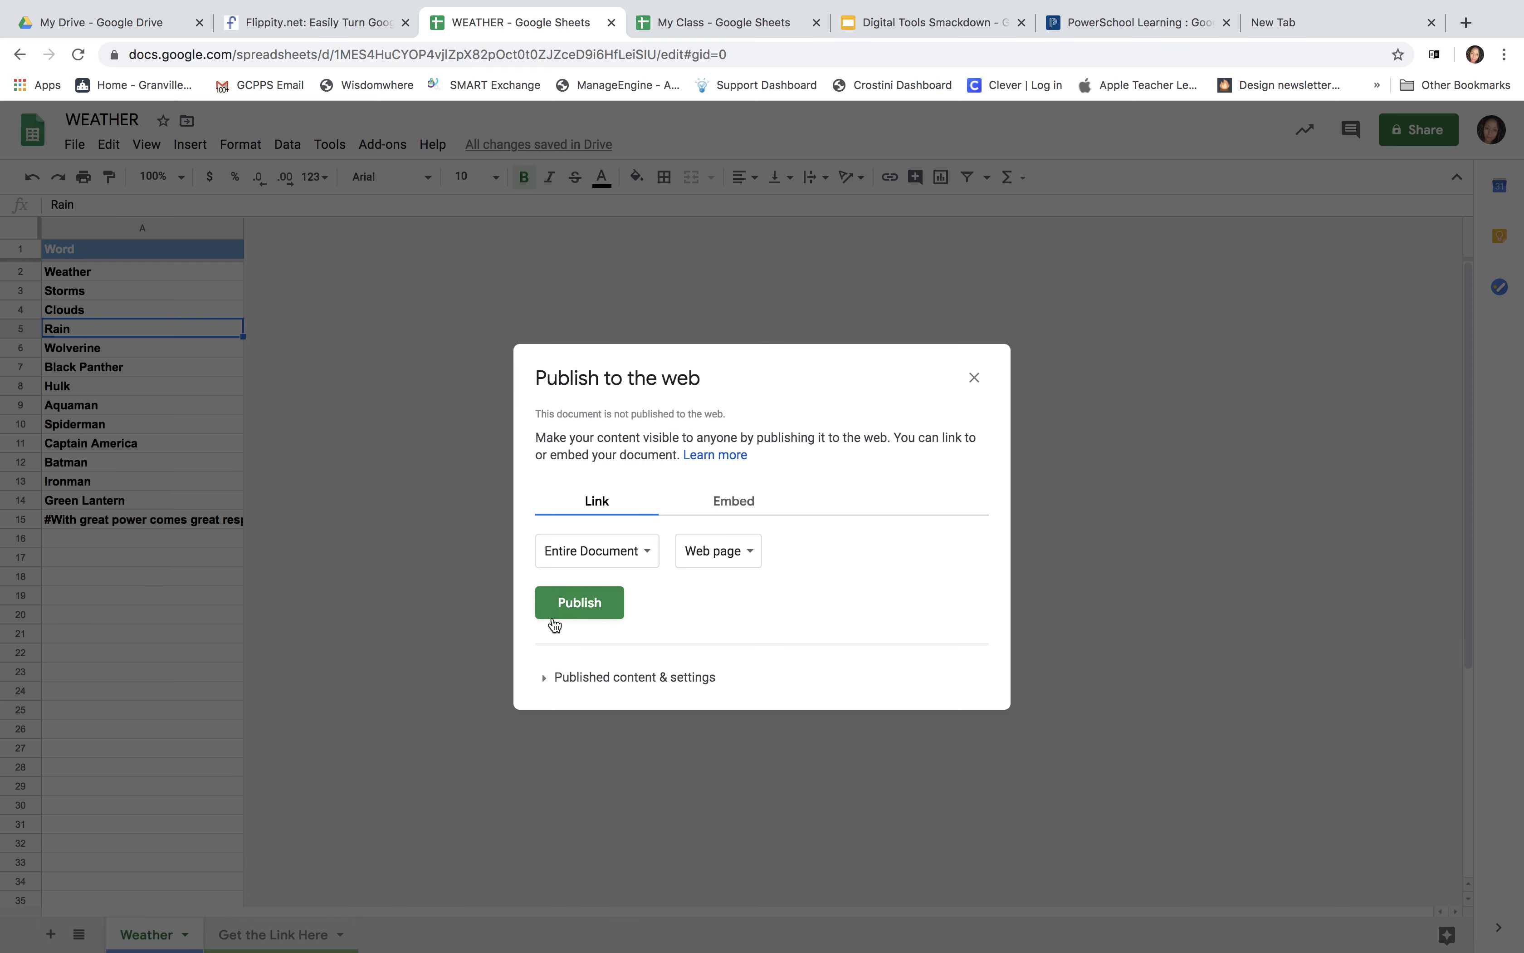
left_click(562, 604)
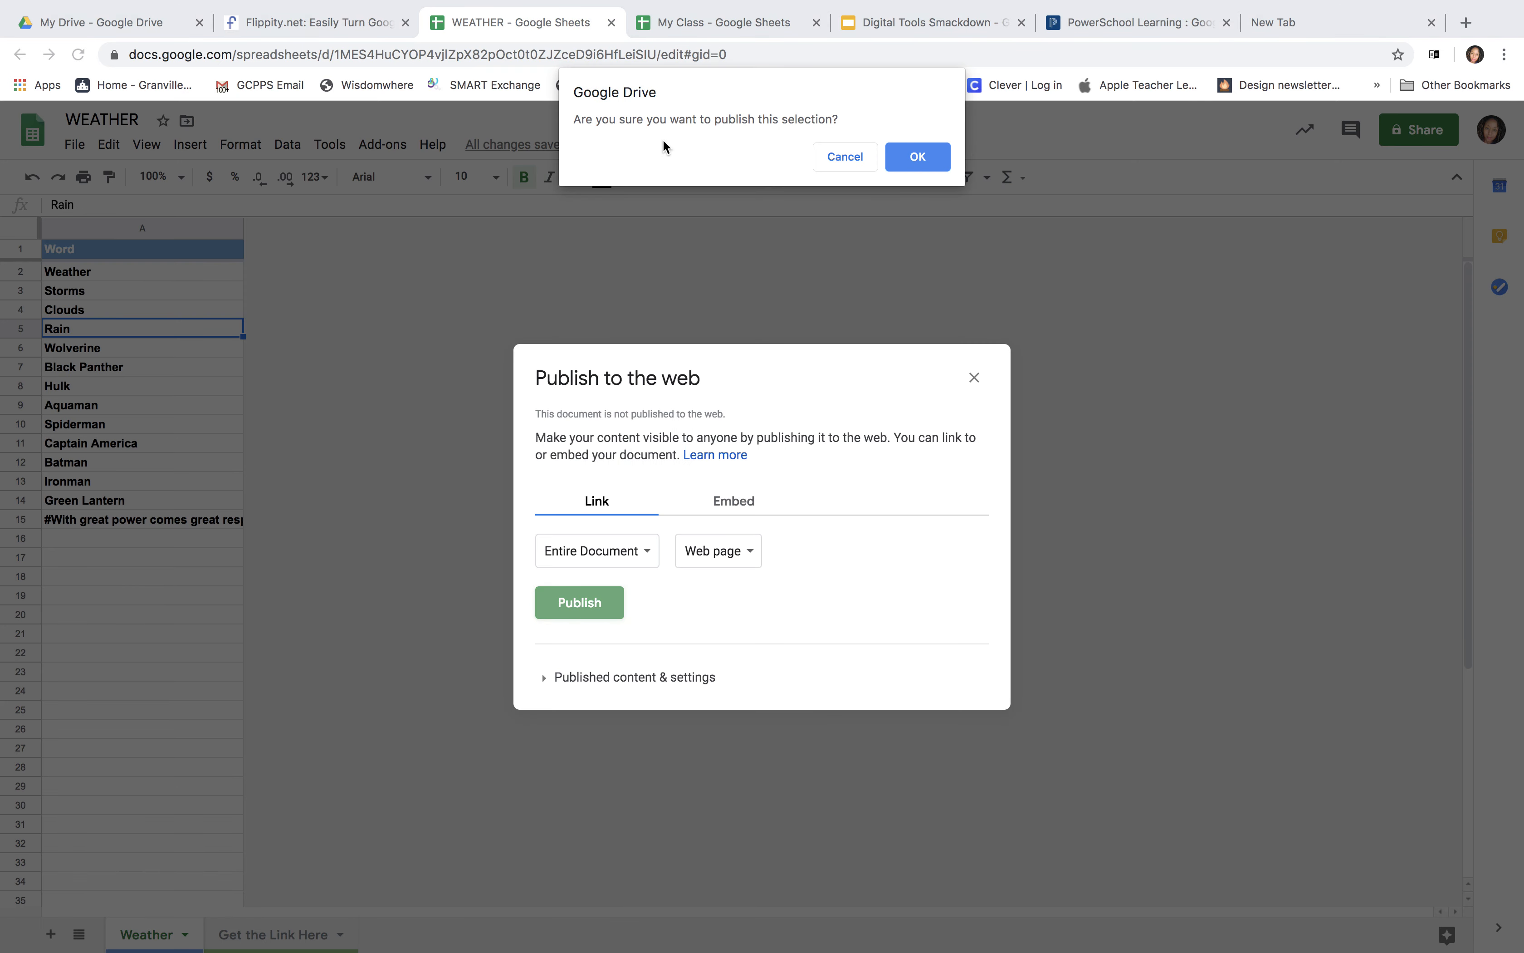
left_click(914, 160)
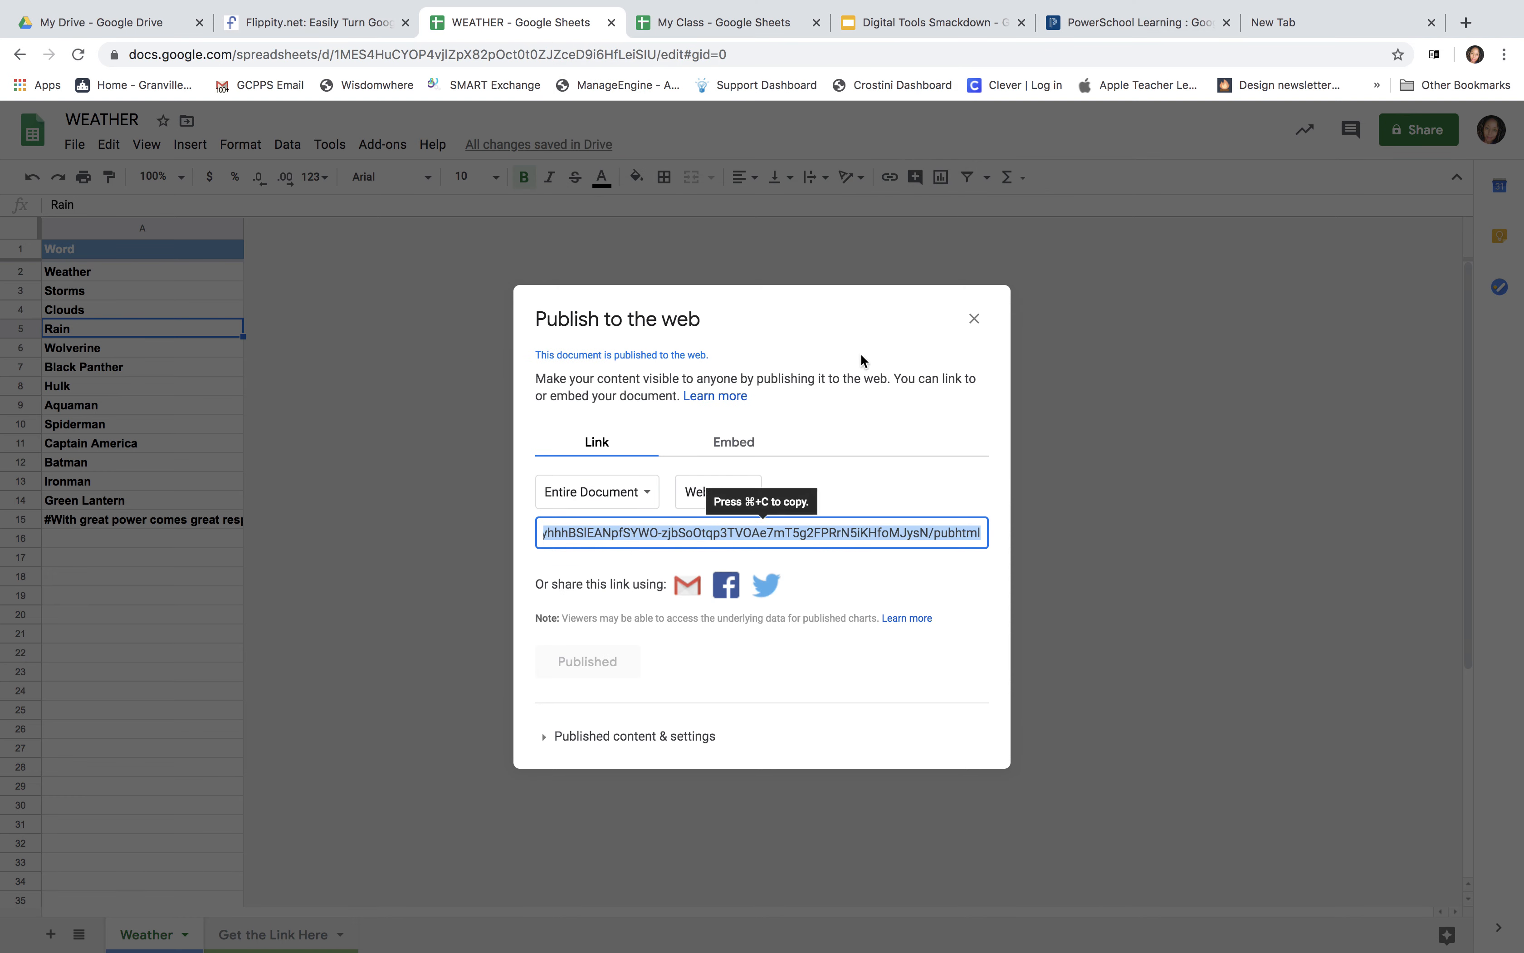
left_click(972, 318)
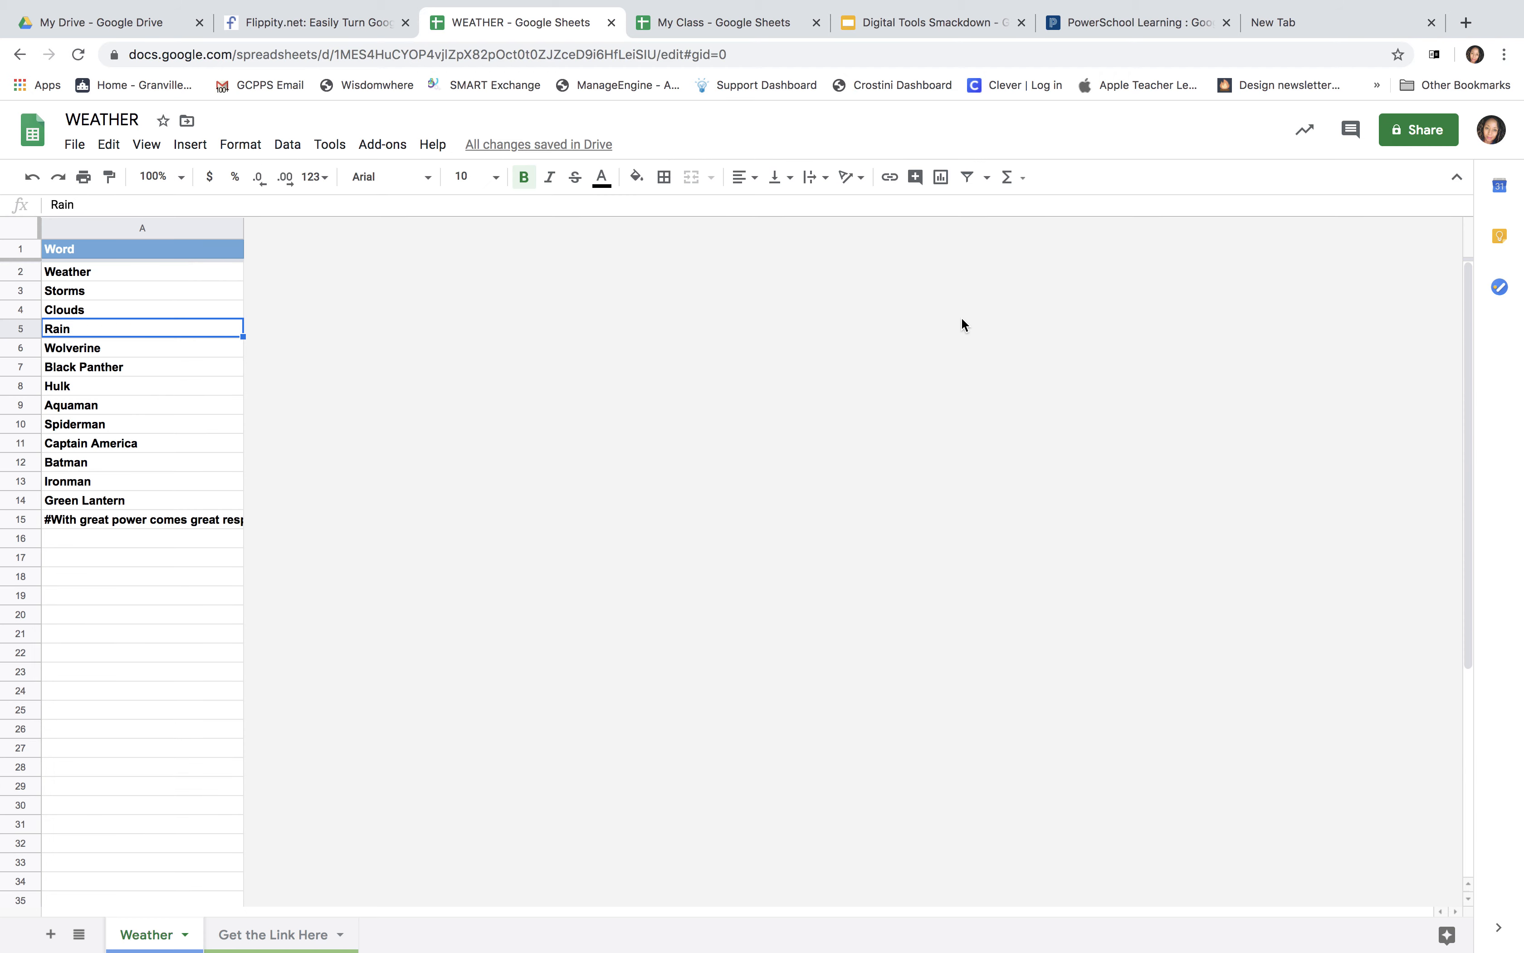
Step: Copy the Word Scramble page link from cell A2 of the Get the Link Here worksheet and open it in the empty browser tab
left_click(337, 932)
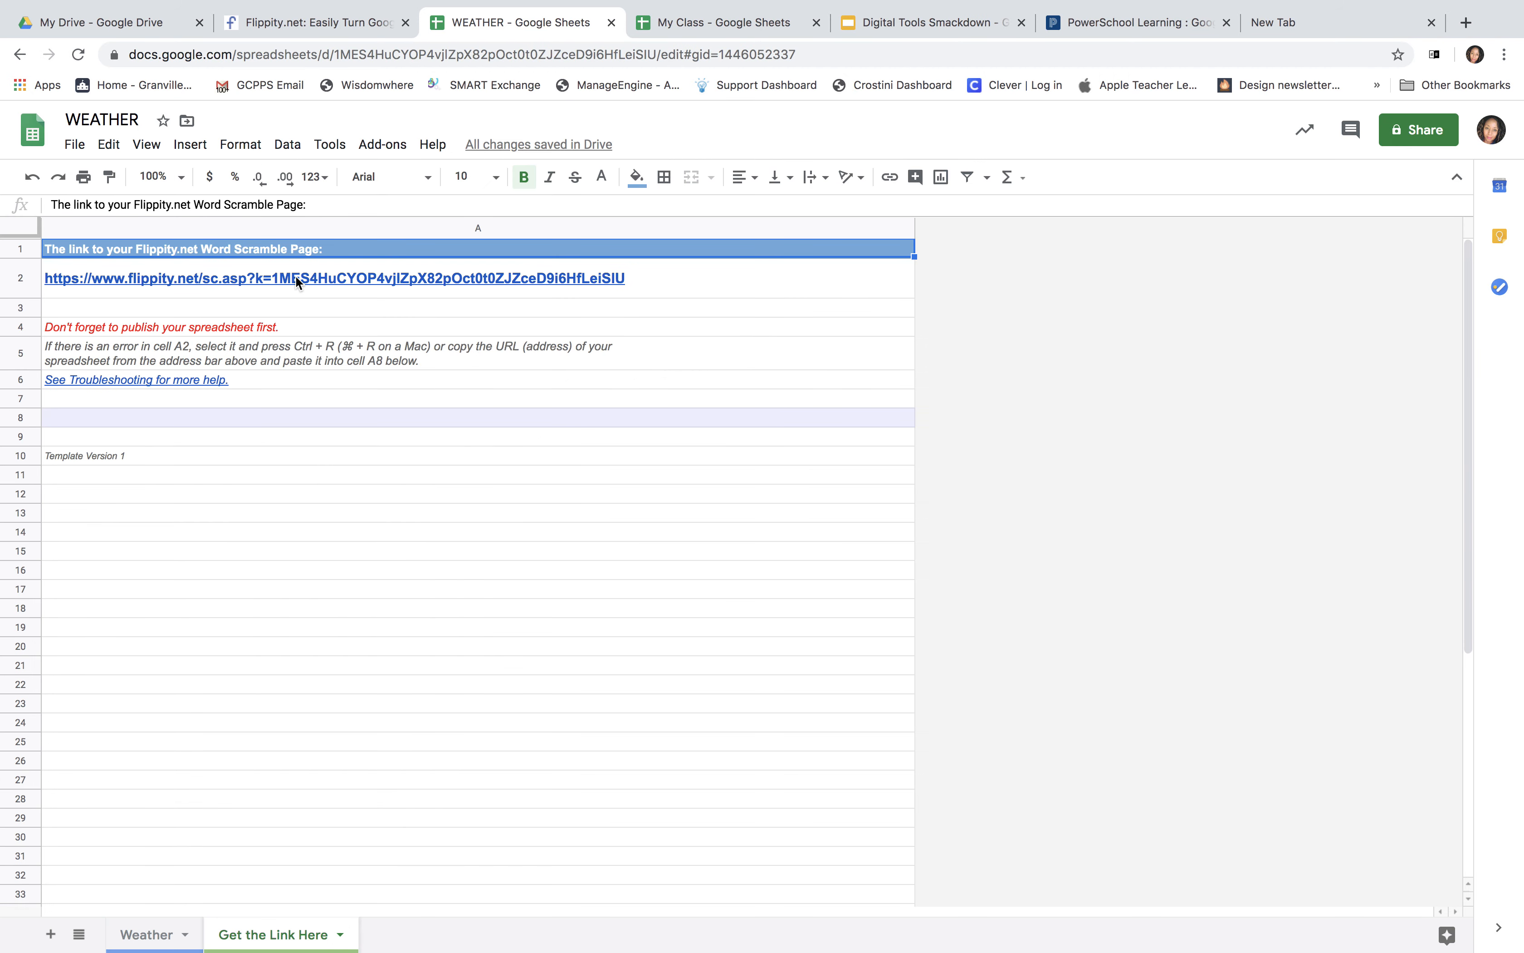
right_click(296, 277)
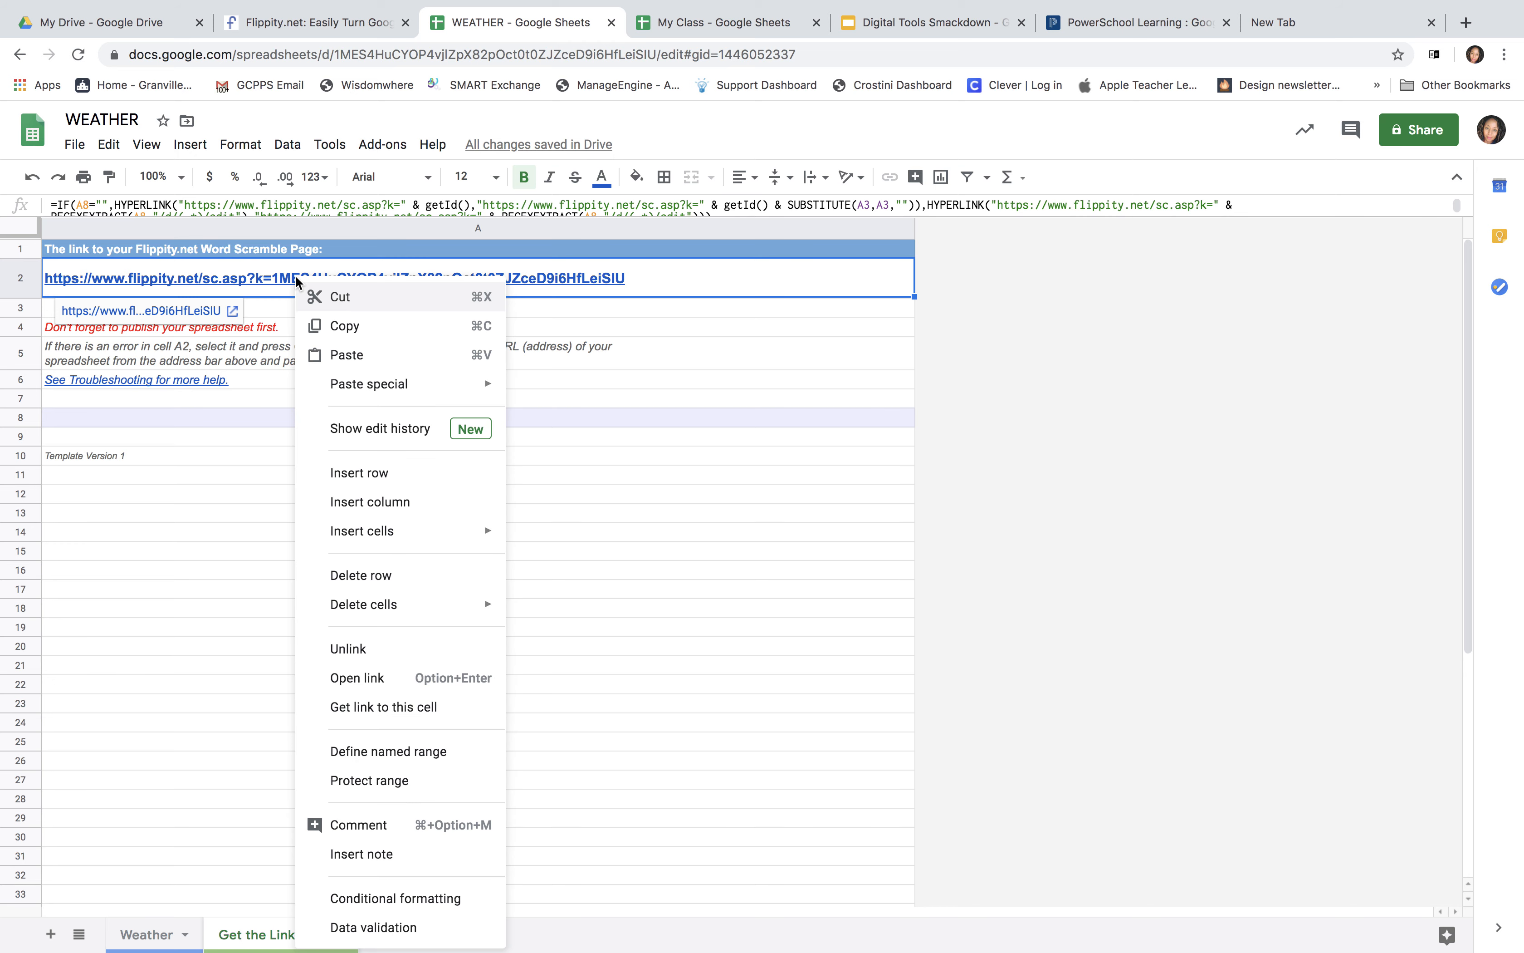
left_click(340, 326)
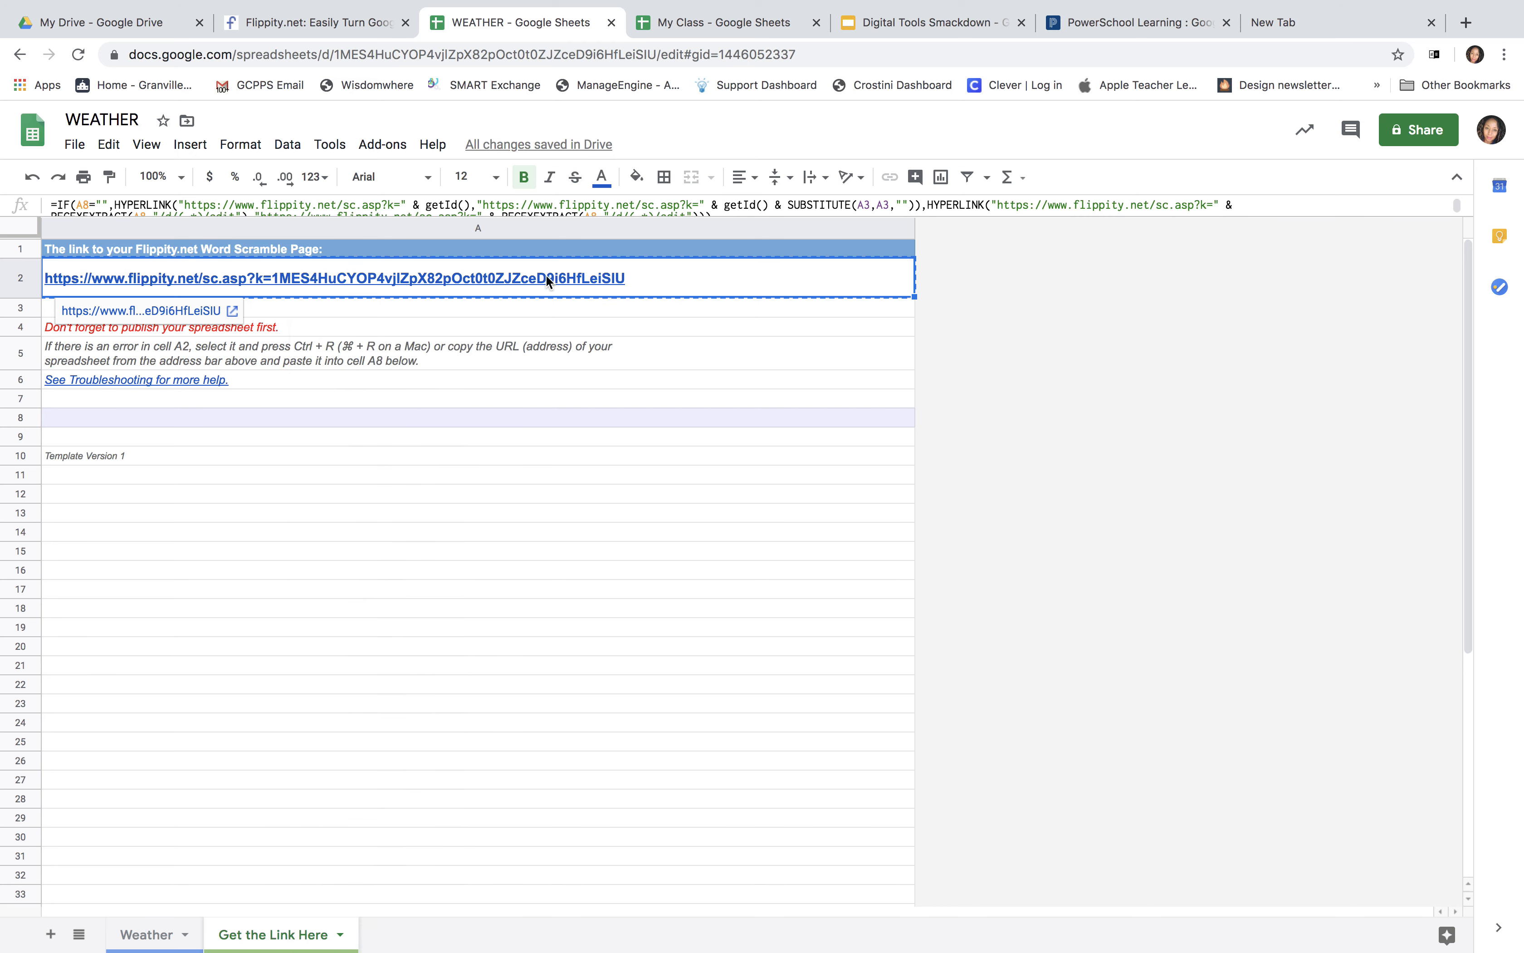
left_click(1273, 22)
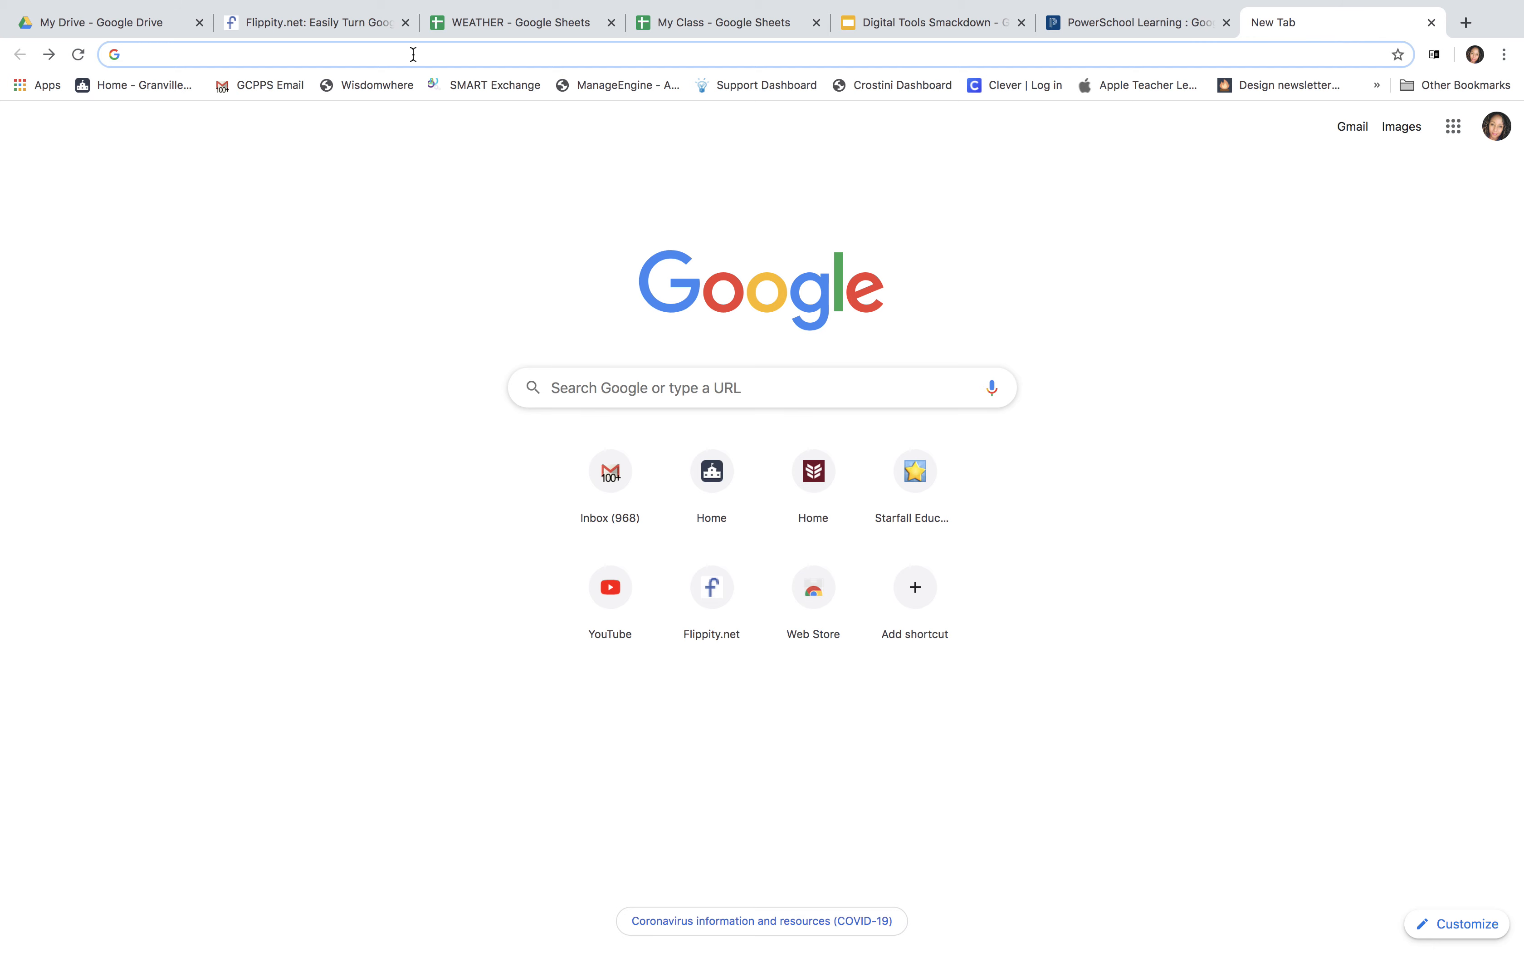
key("super+v")
key("Return")
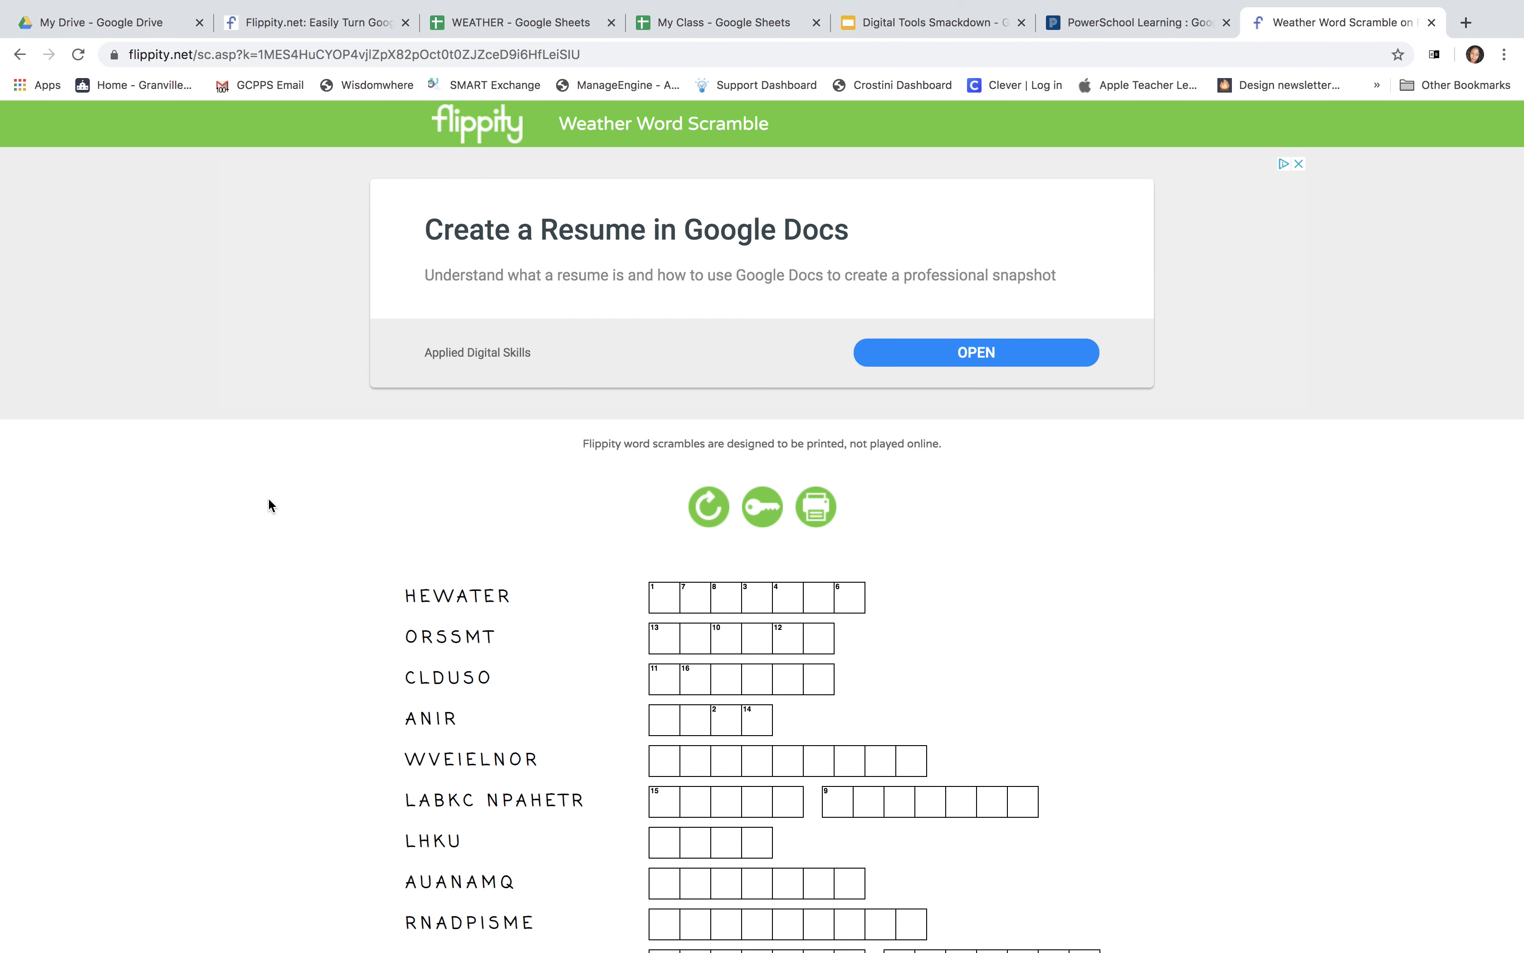
Step: Look over the scrambled words on the Weather Word Scramble page and display the answer key
scroll(267, 504, "down", 4)
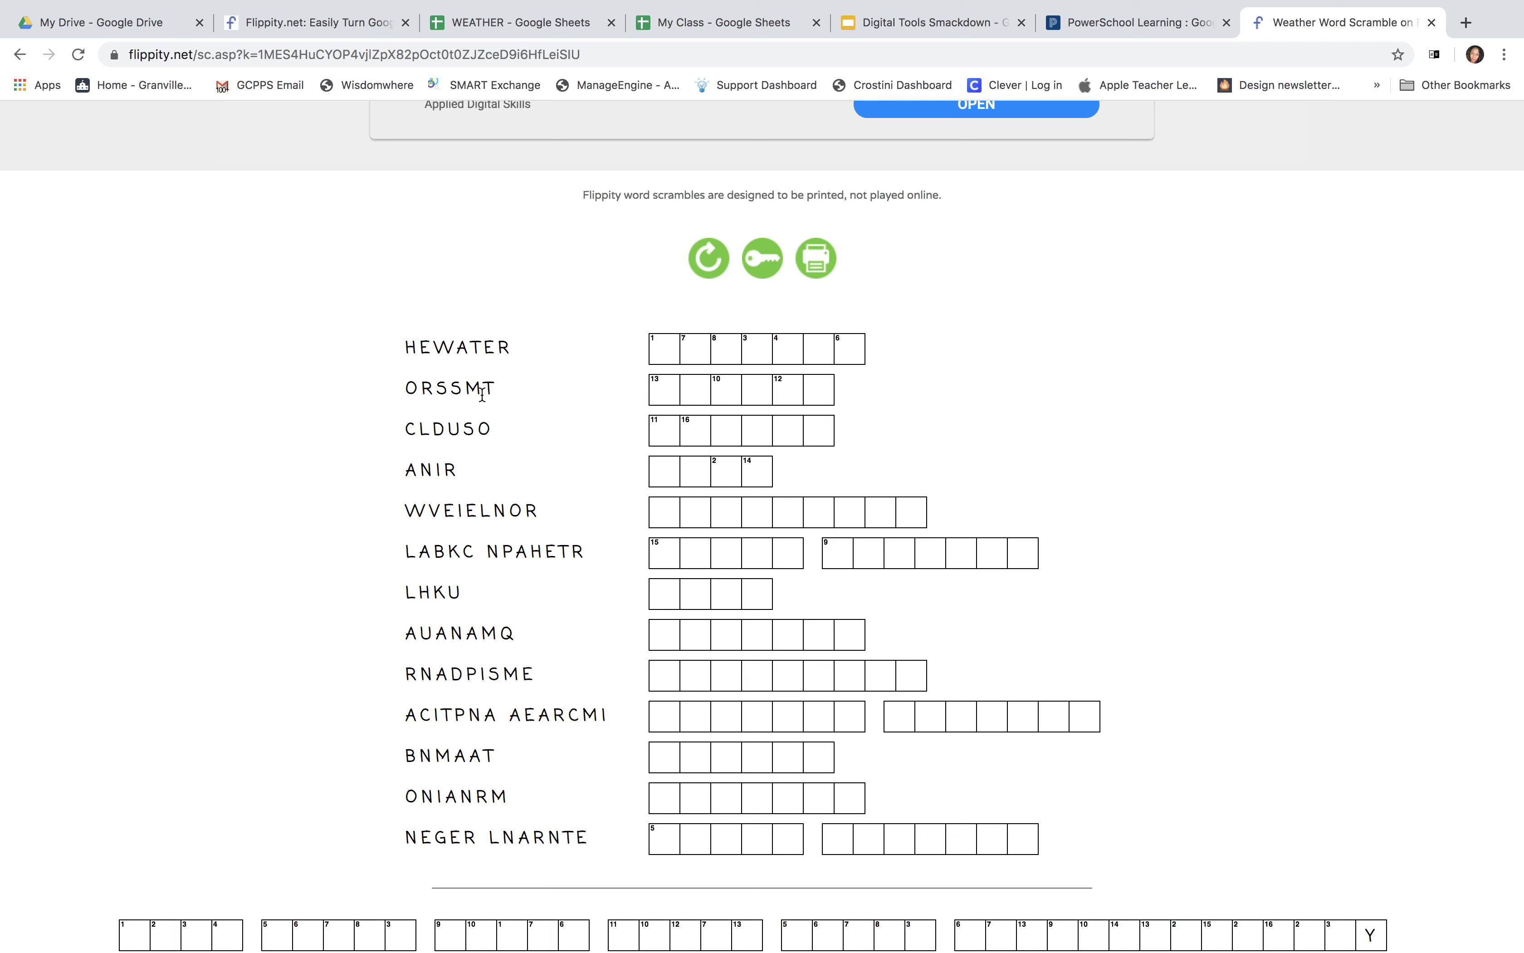
scroll(358, 446, "up", 2)
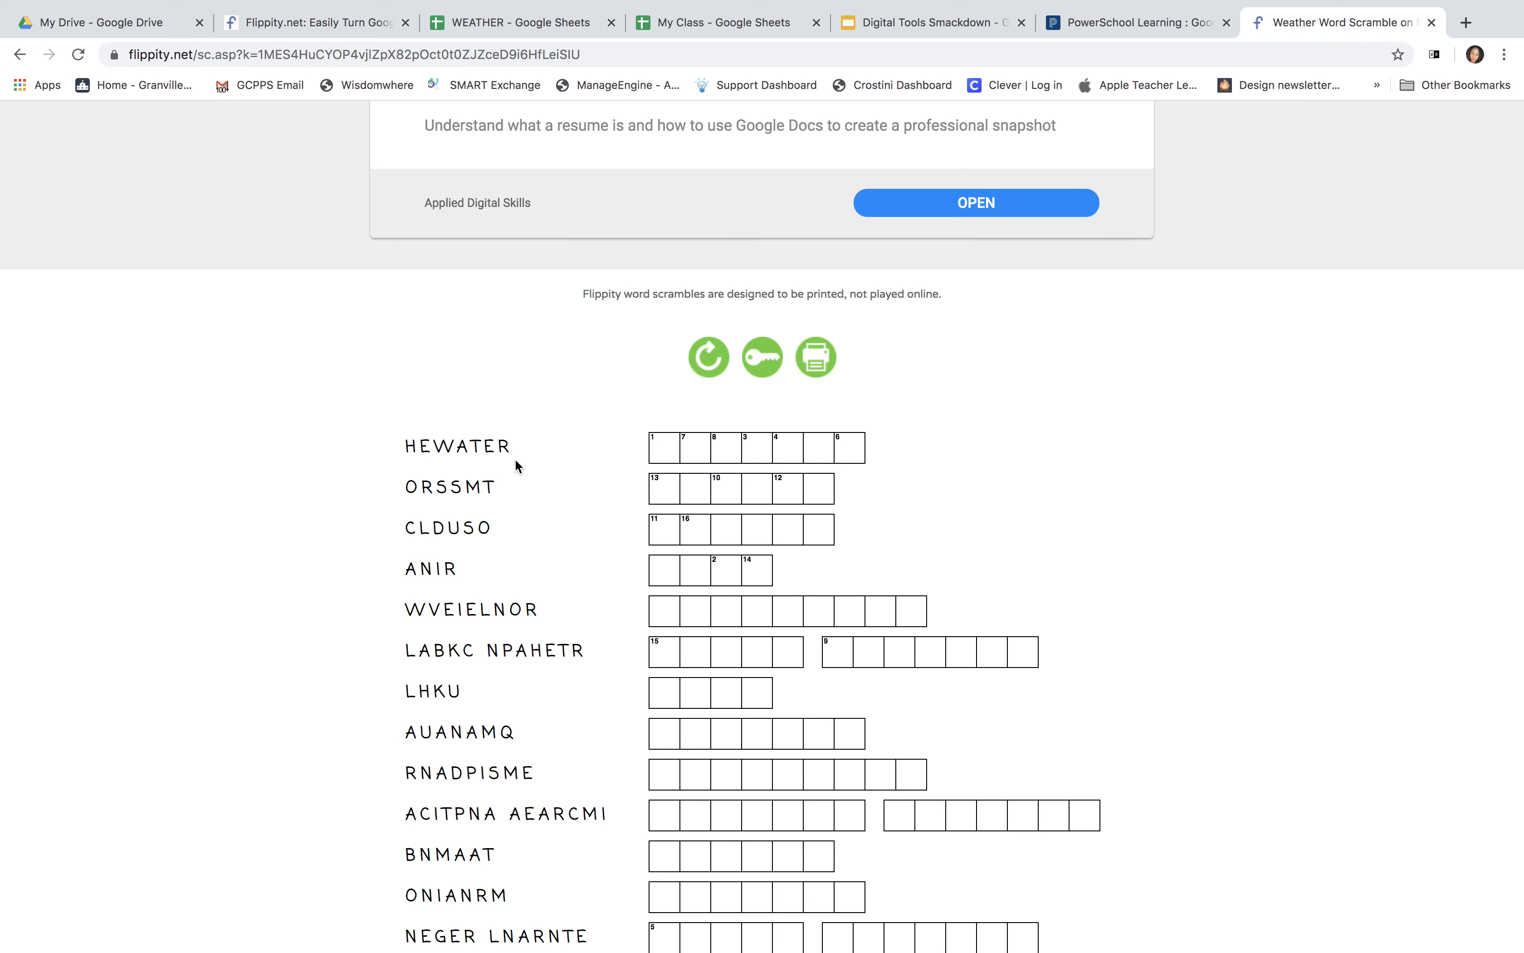
left_click(762, 366)
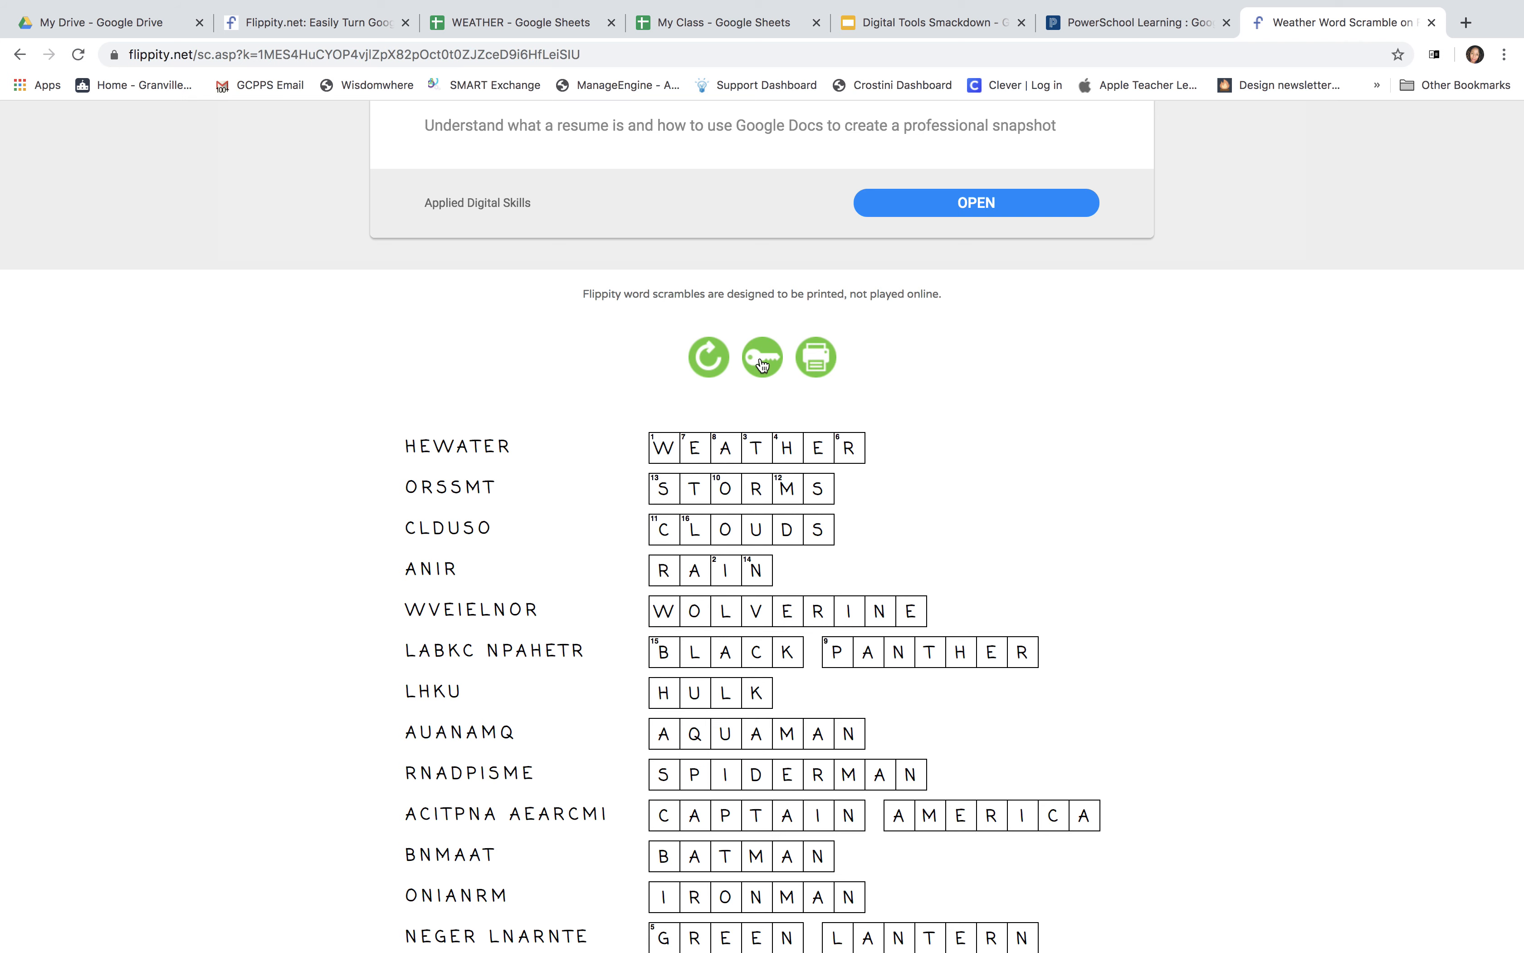